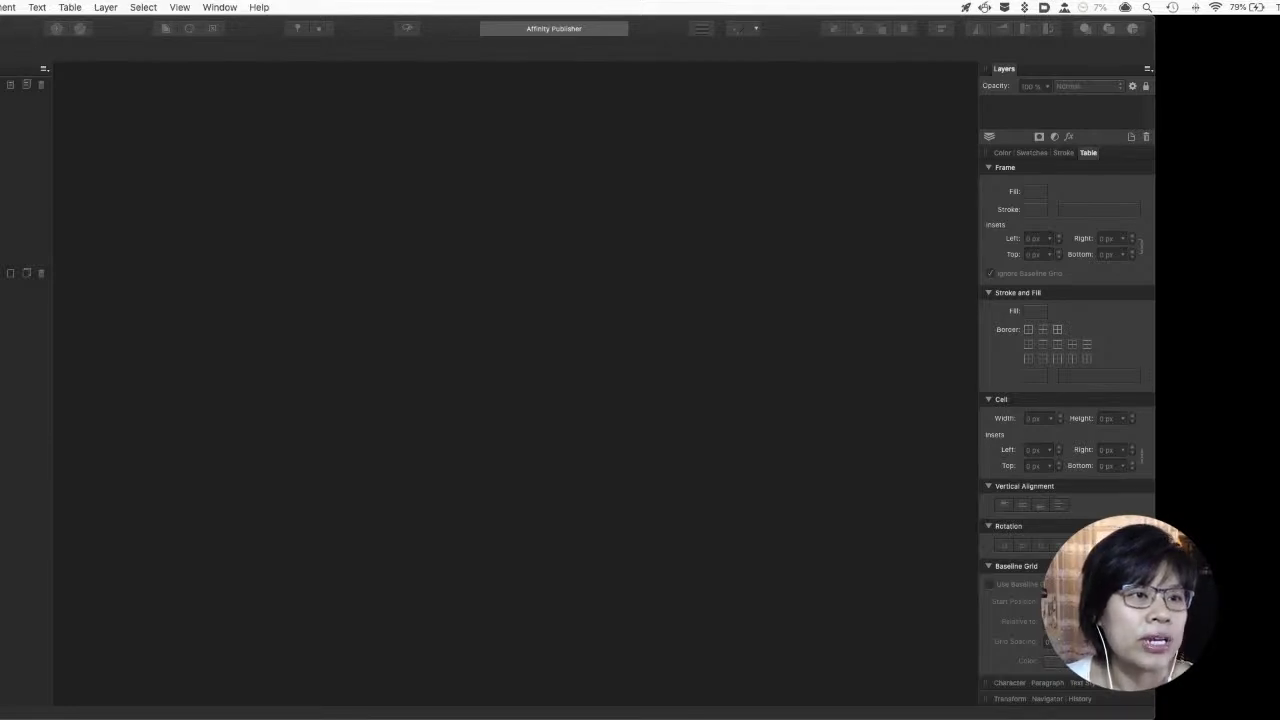
Create a new press-ready Letter document with facing pages and 0.5 in margins on all four sides
click(2, 7)
mouse_move(1, 7)
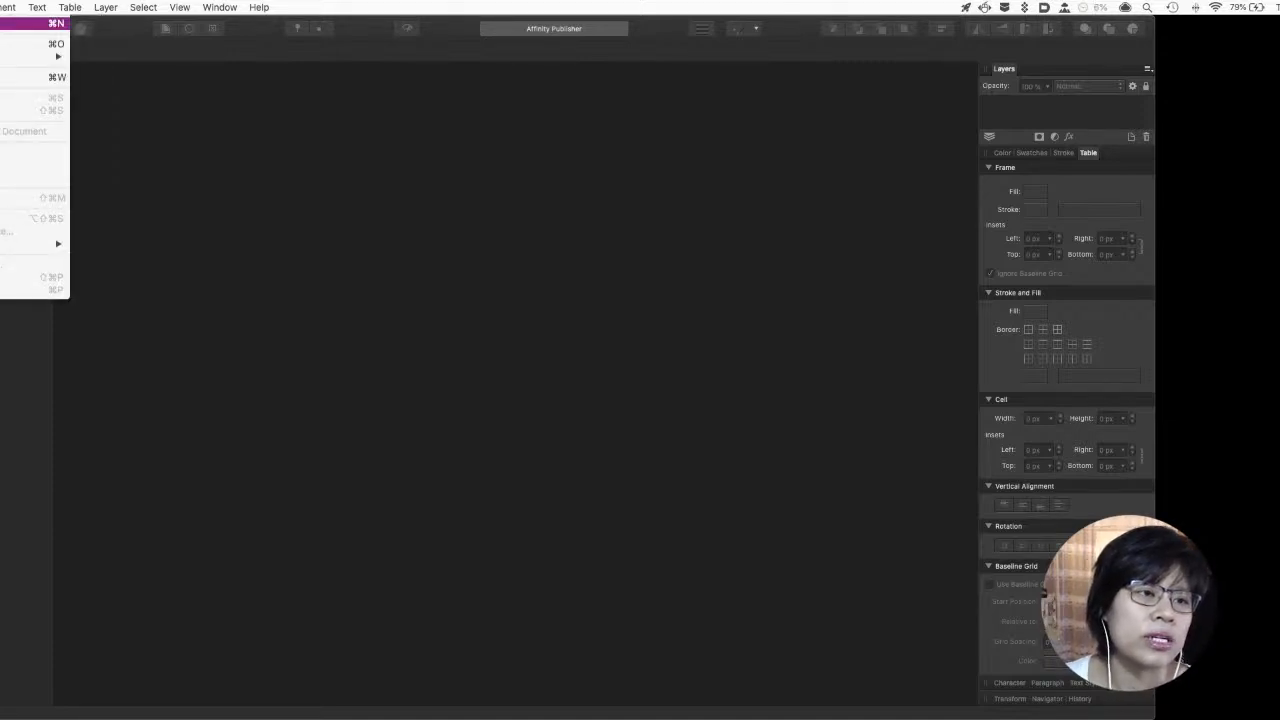
click(5, 23)
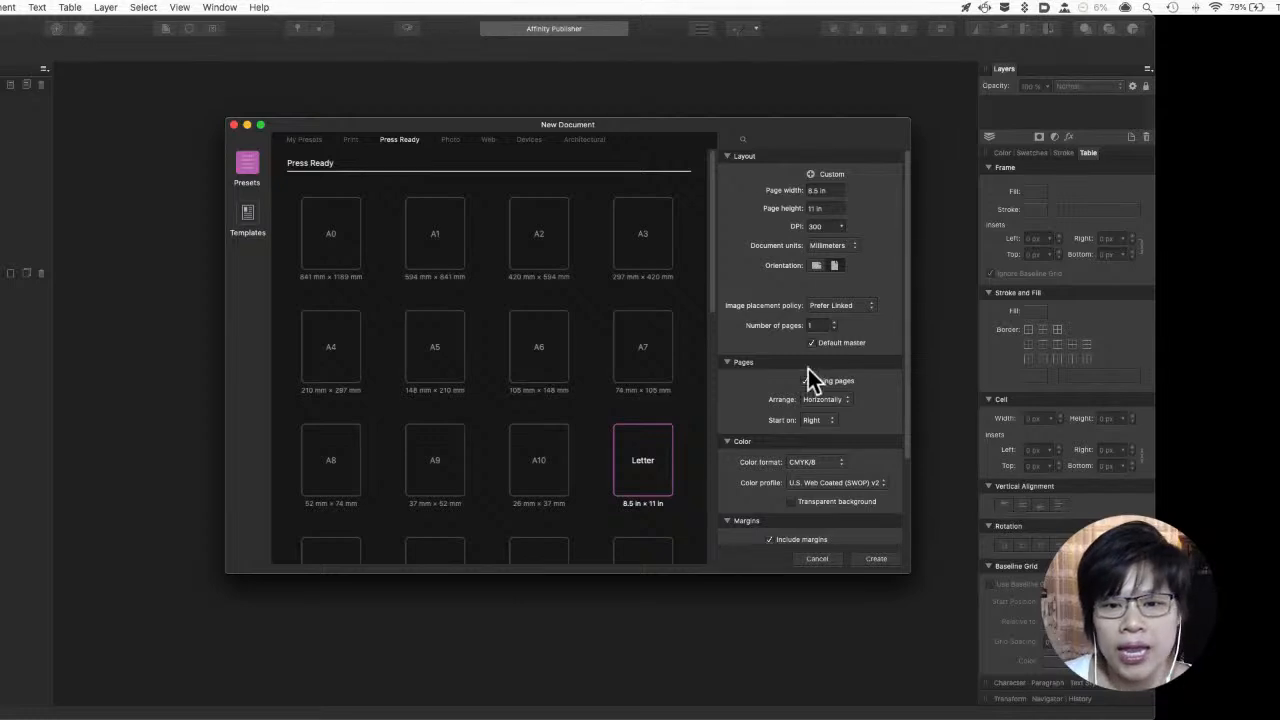
click(643, 465)
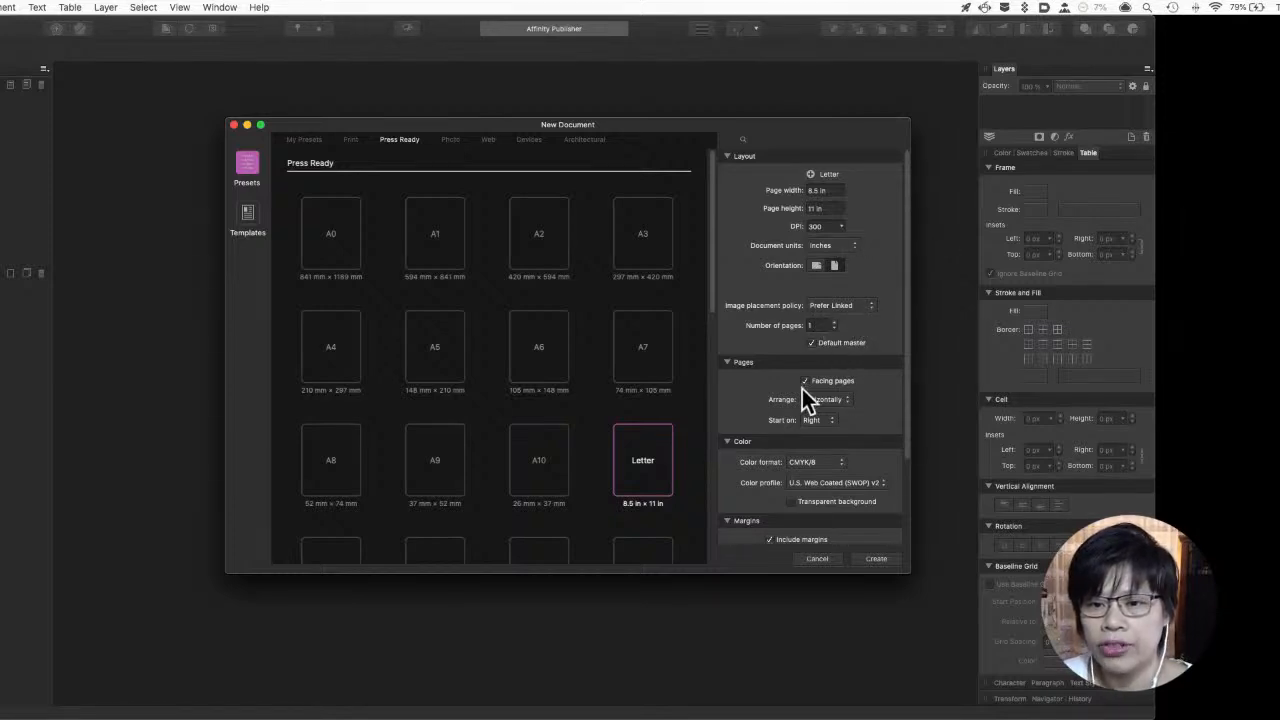
scroll(839, 458, down, 5)
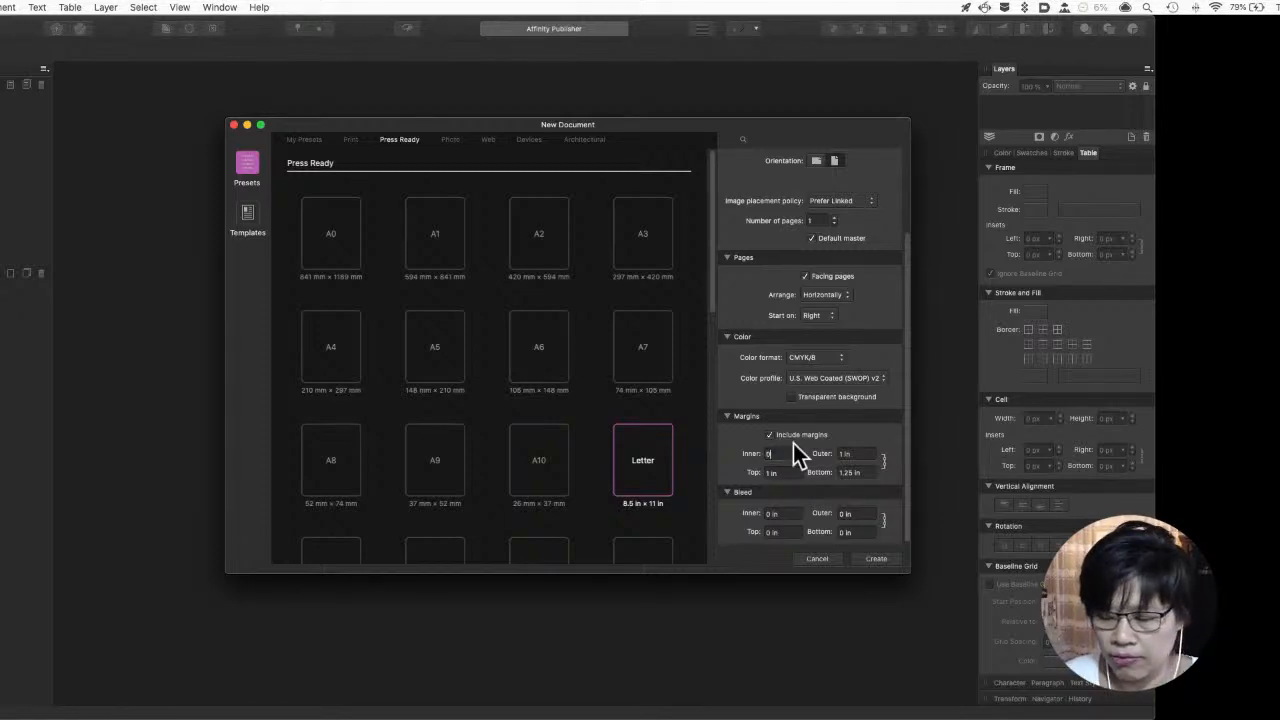
key(Tab)
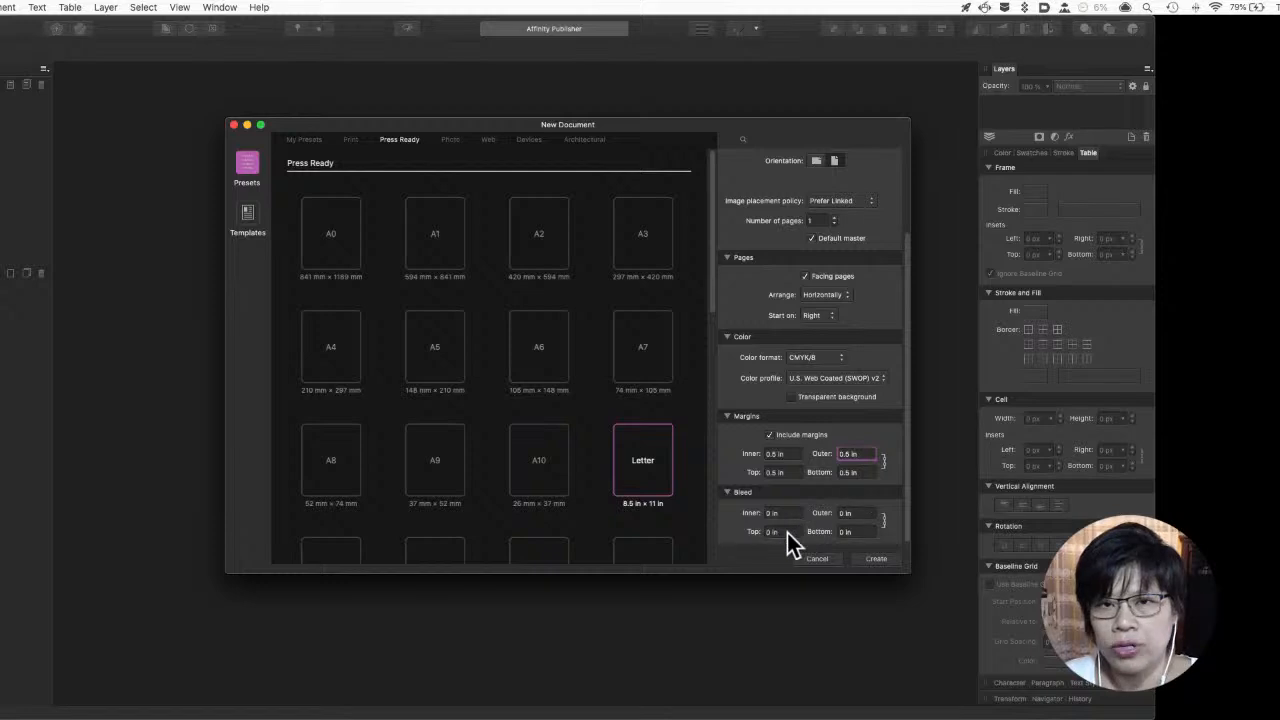
click(884, 559)
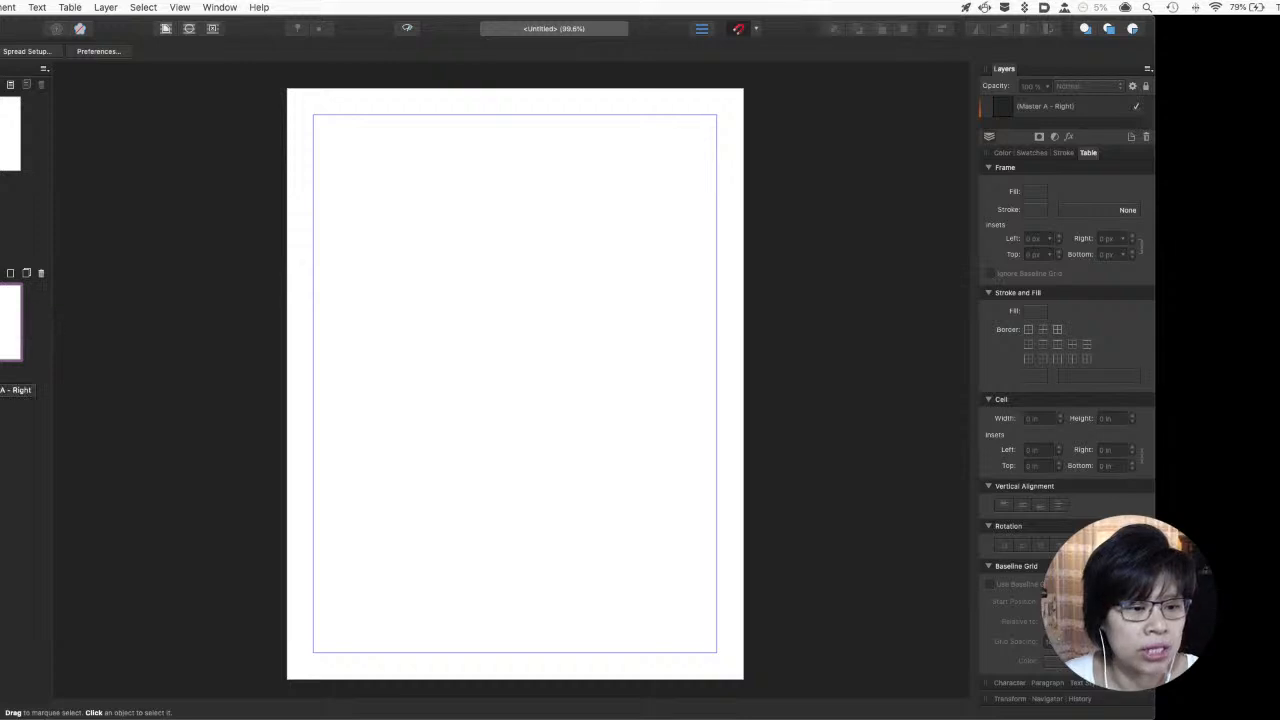
Add two pages after page 1 using Master A
right_click(4, 426)
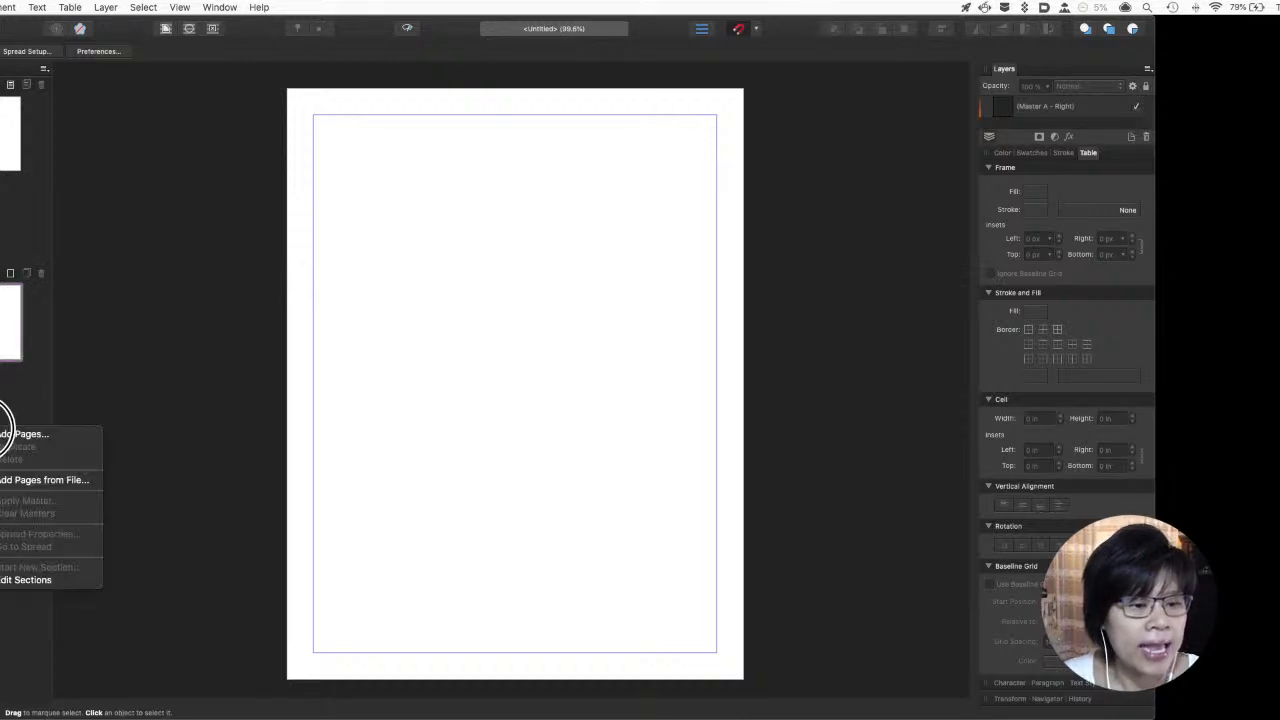
click(20, 435)
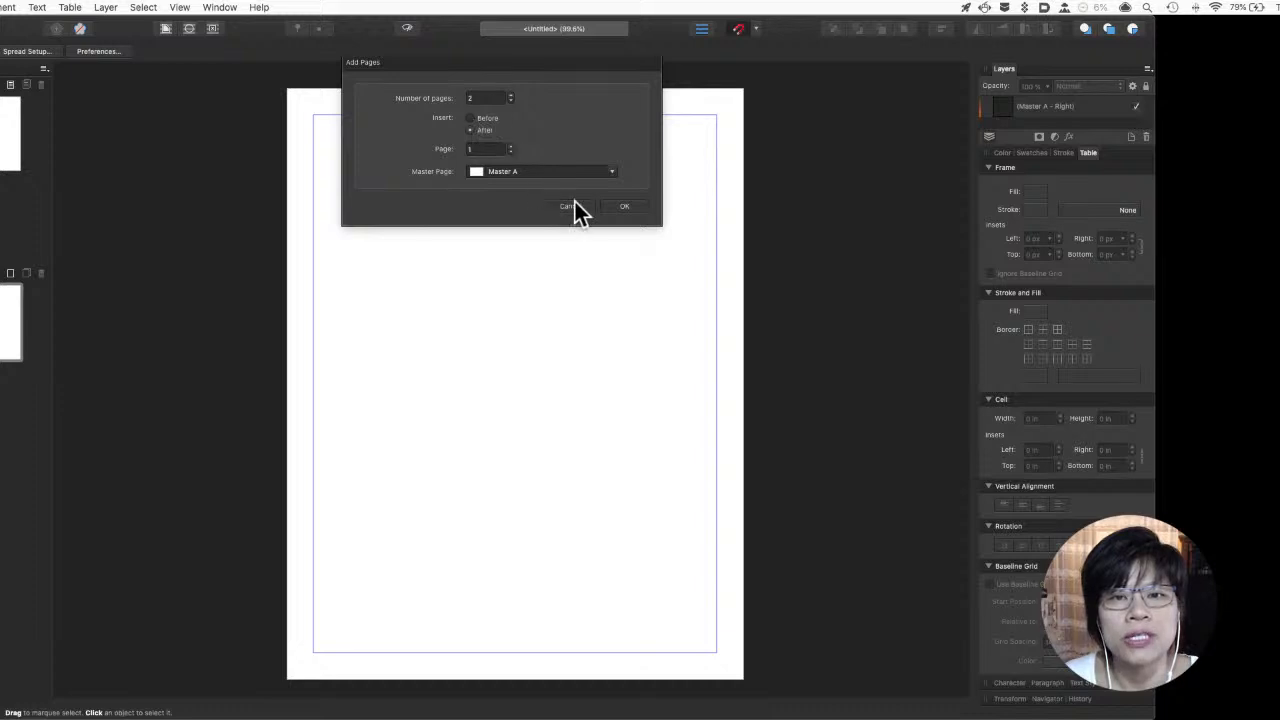
click(629, 209)
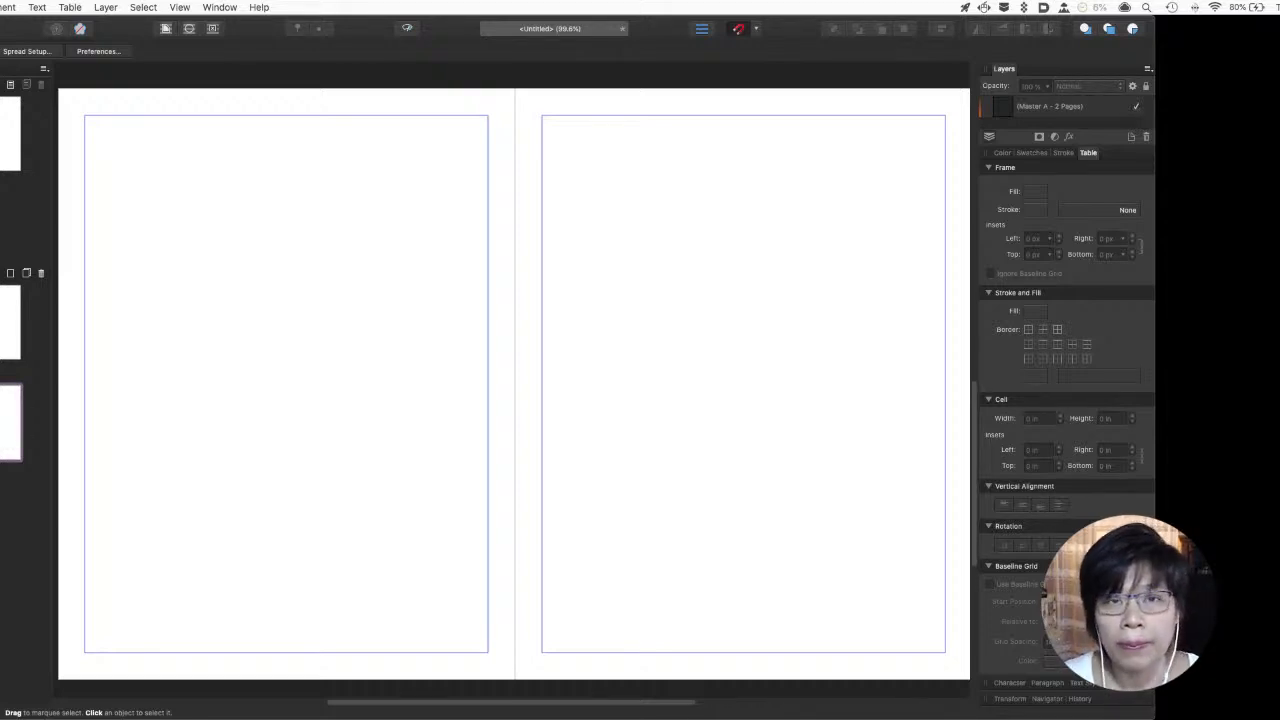
On the first page, draw a text frame near the middle and enter "Cover Title" in it
click(300, 320)
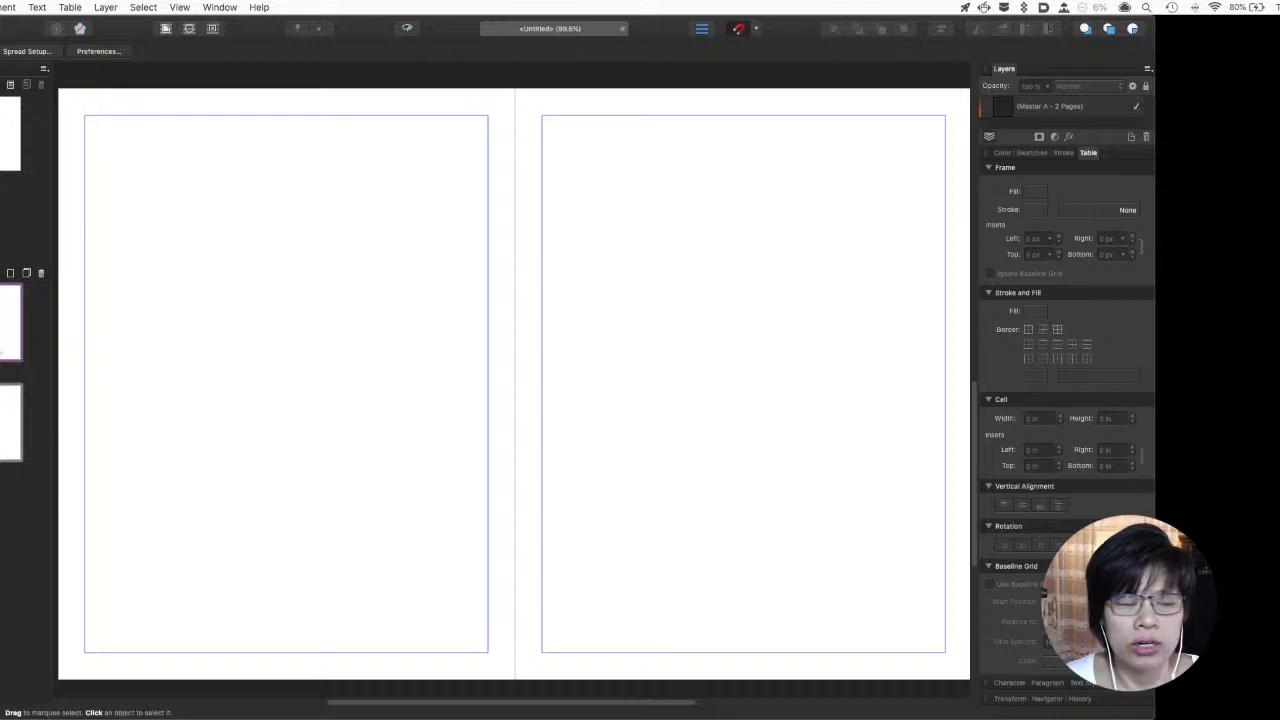
double_click(10, 320)
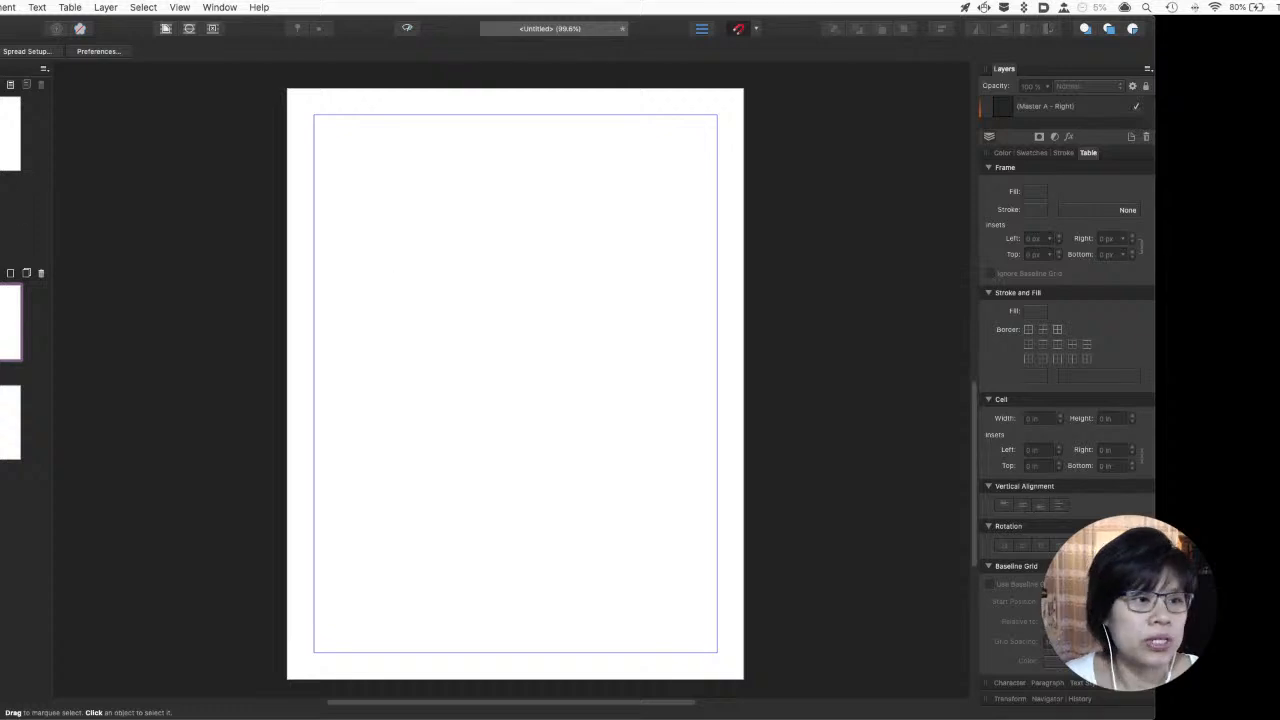
key(t)
drag(410, 274, 634, 440)
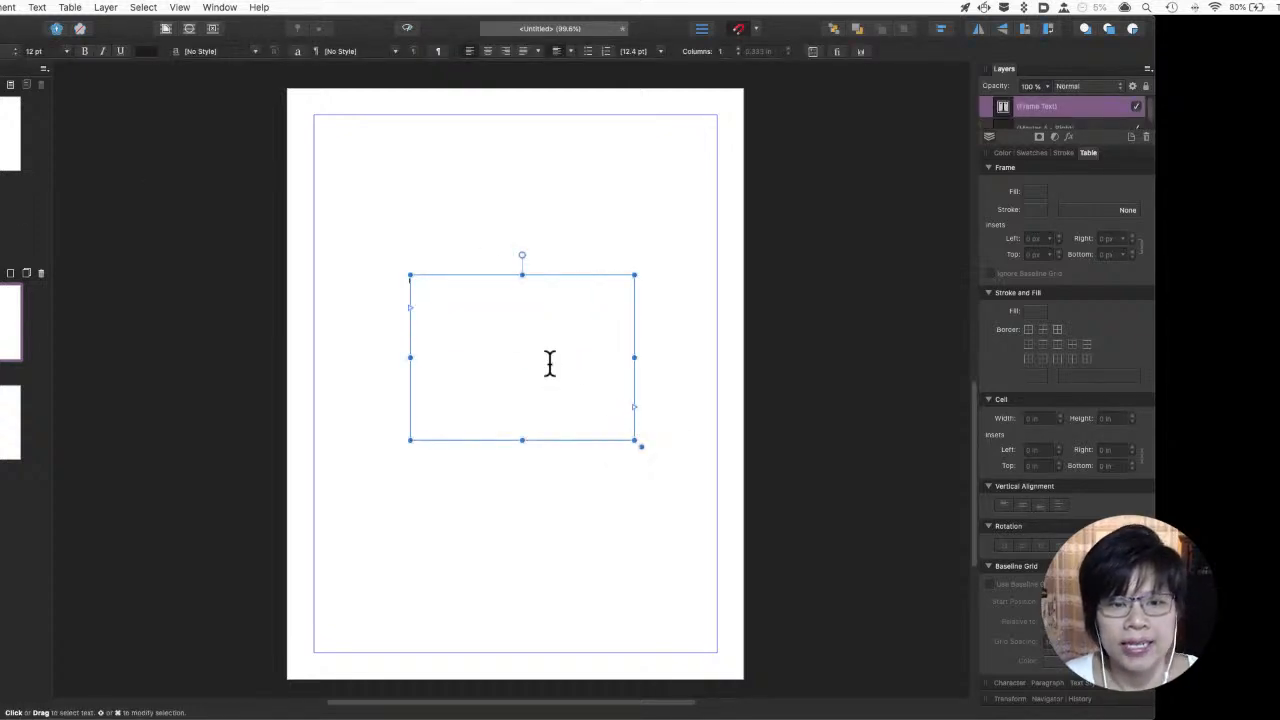
text(Cove)
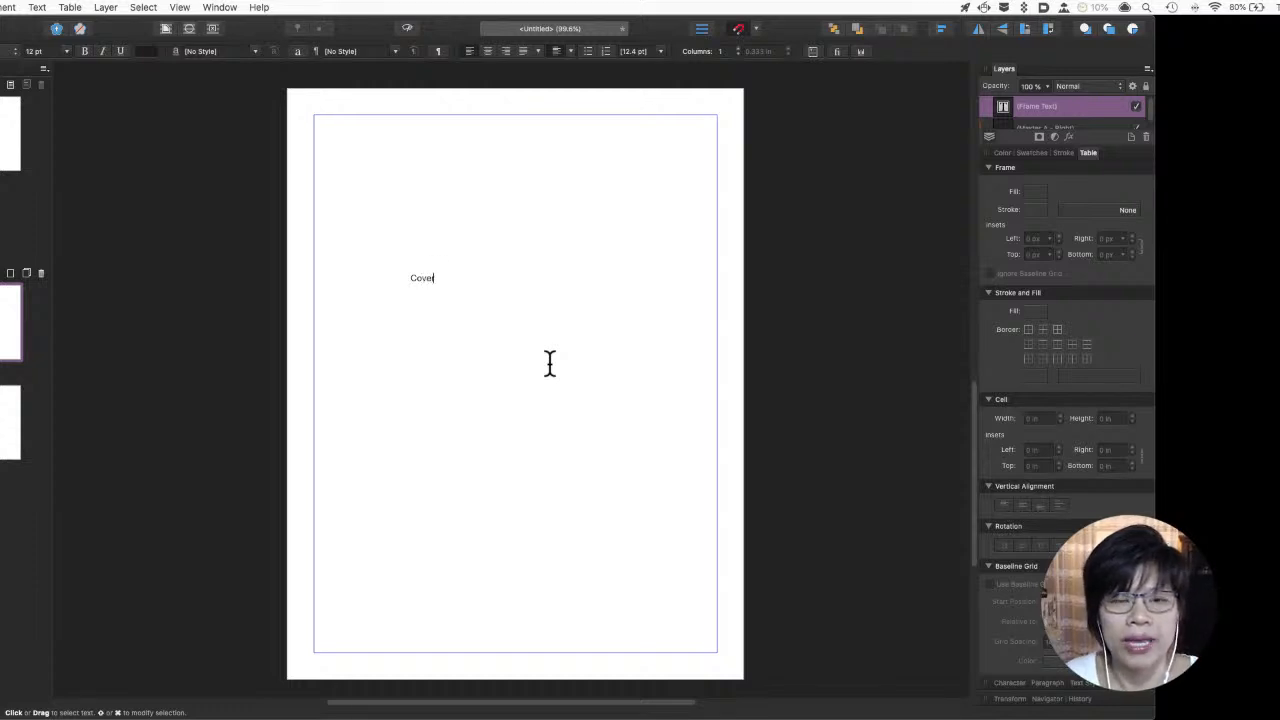
text(r Title)
key(Escape)
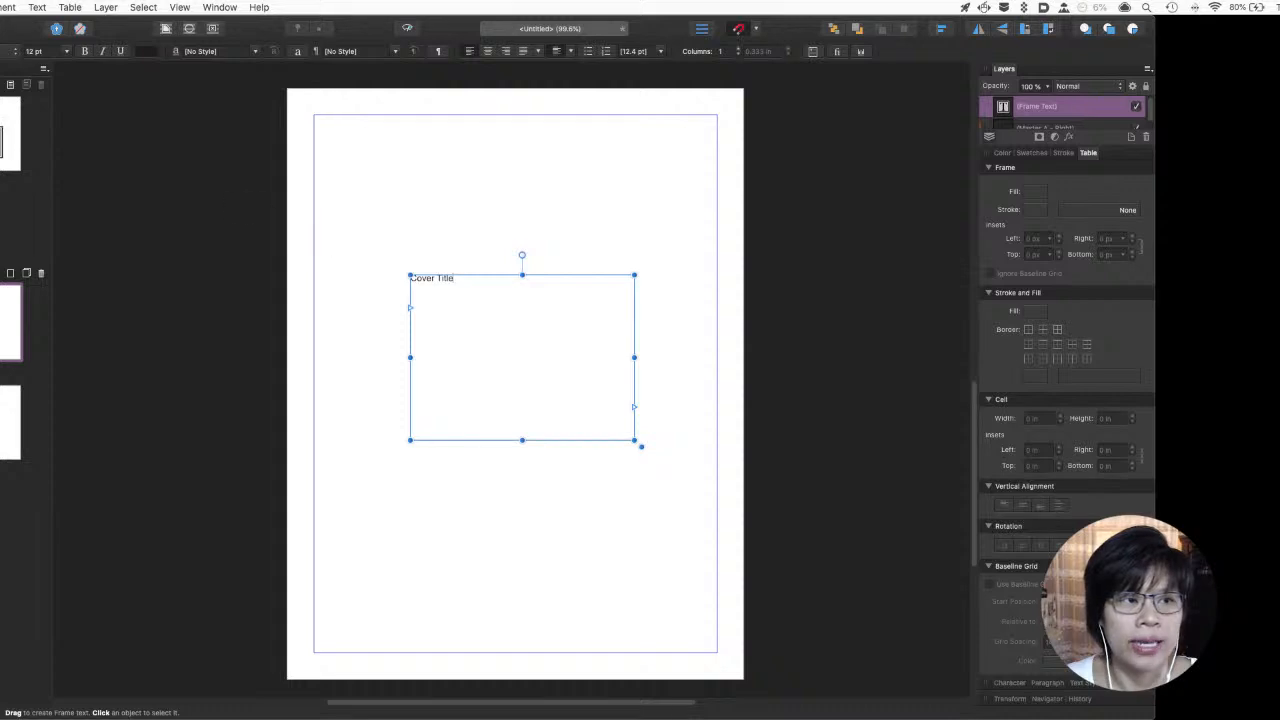
key(v)
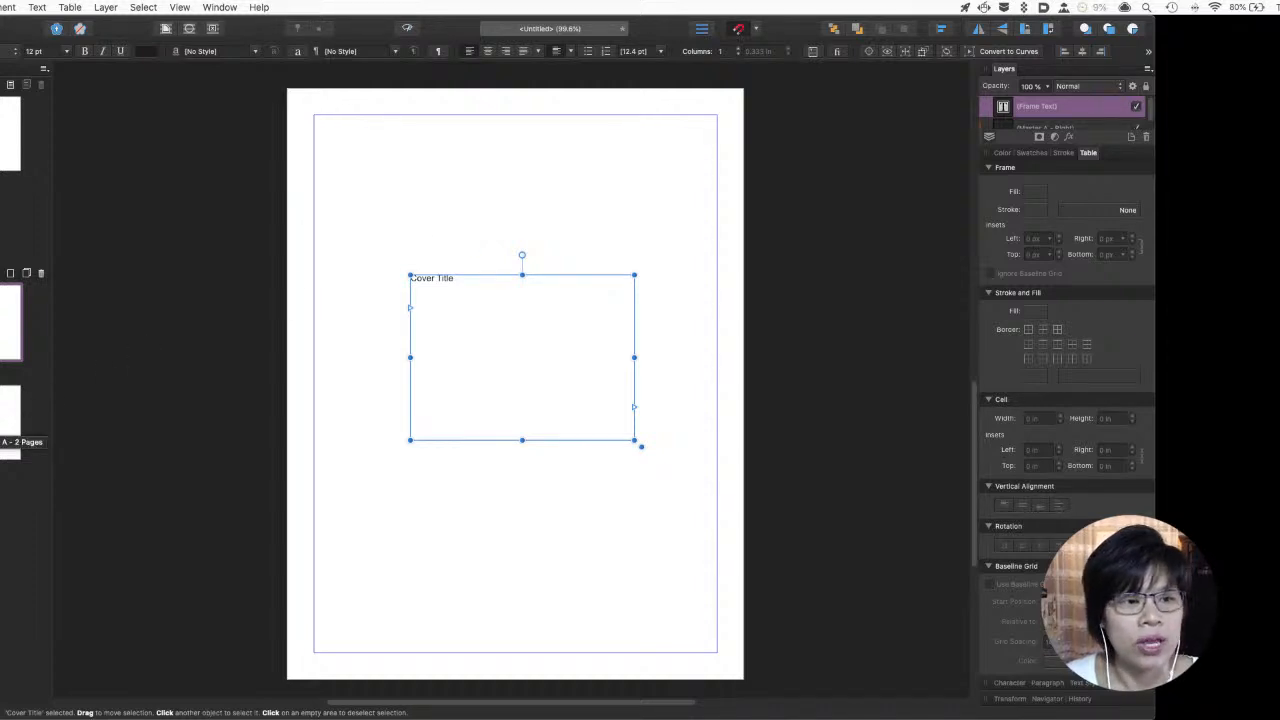
On the left page of the two-page spread, draw a one-column, 47-row table about 1.5 in wide, reaching the bottom margin
double_click(10, 422)
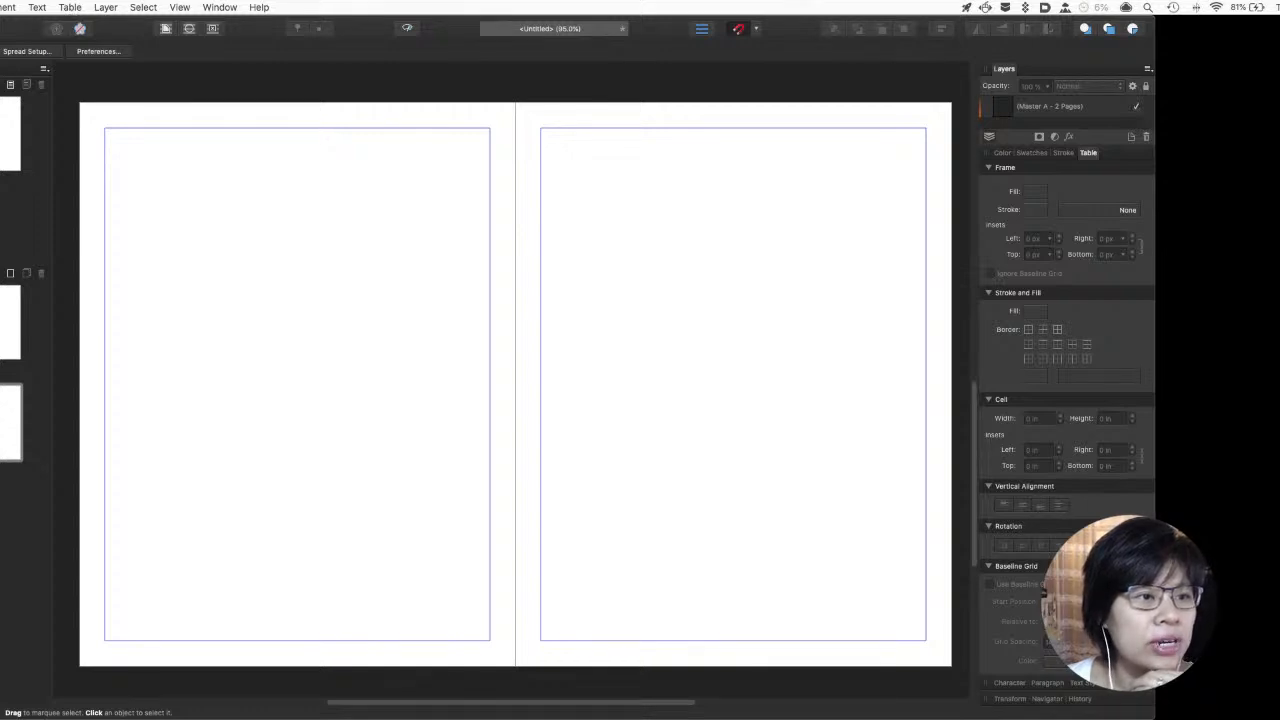
key(t)
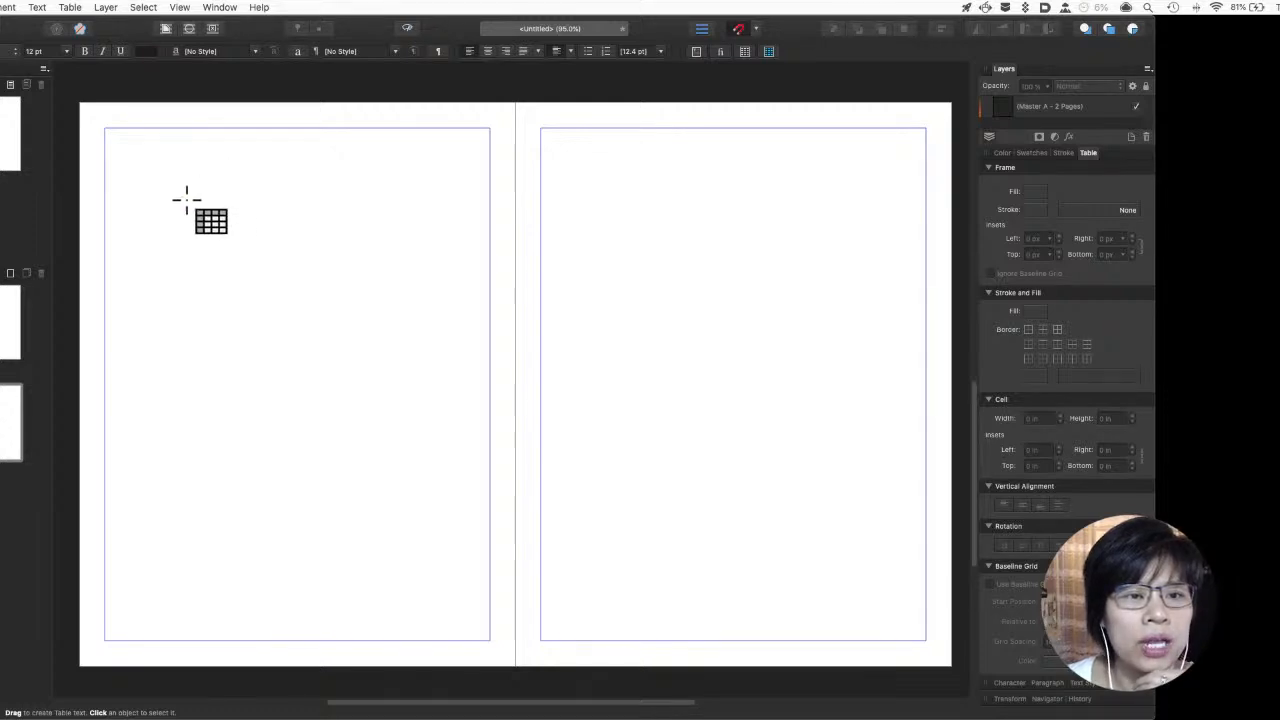
drag(162, 198, 216, 220)
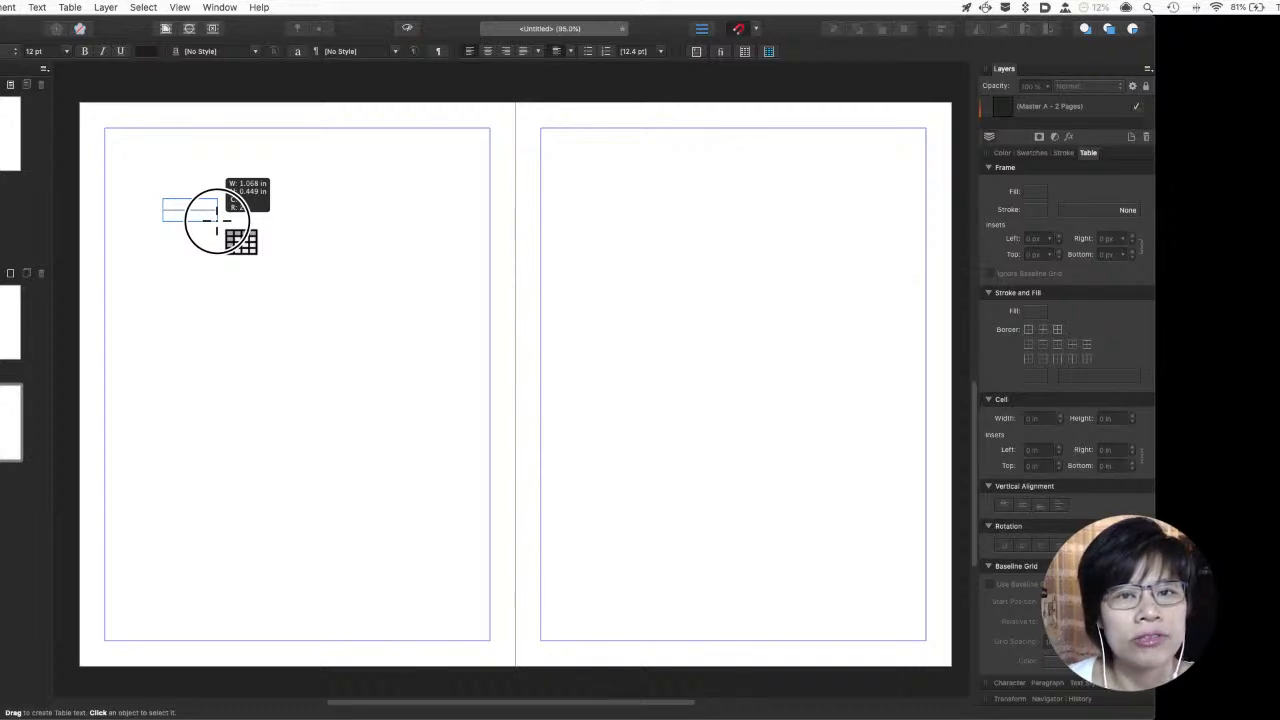
drag(216, 220, 217, 220)
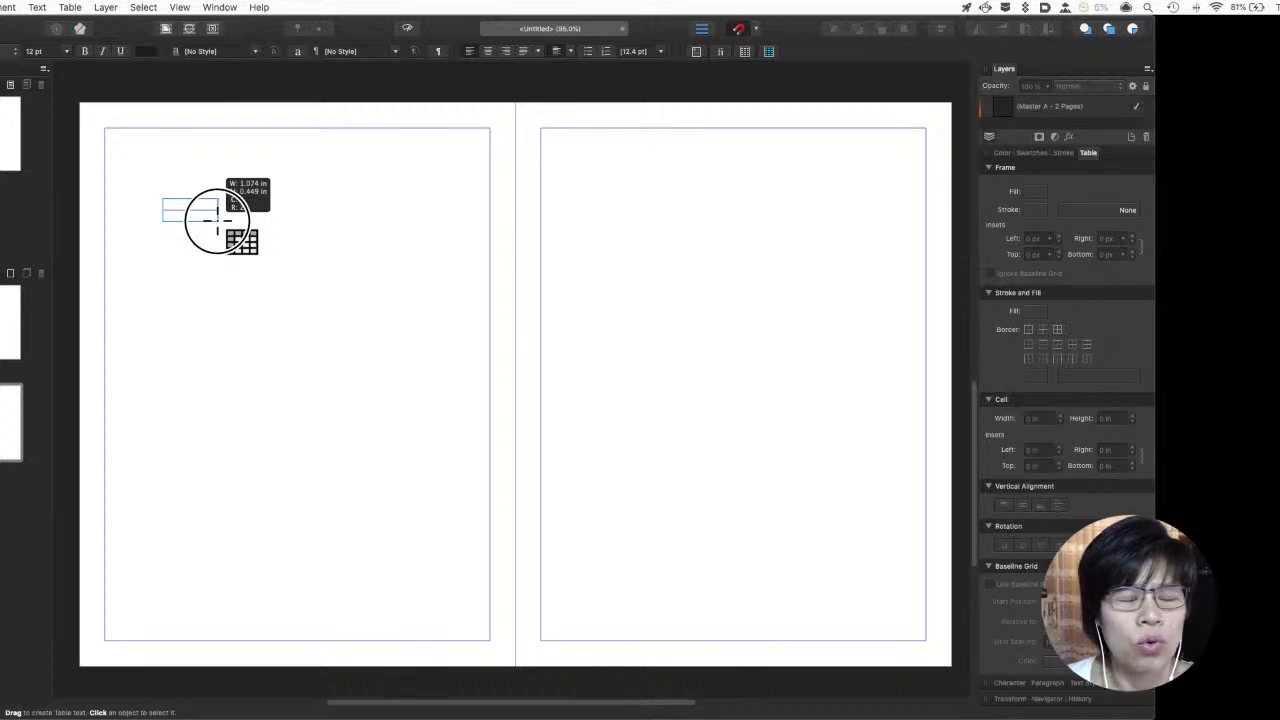
drag(217, 220, 216, 358)
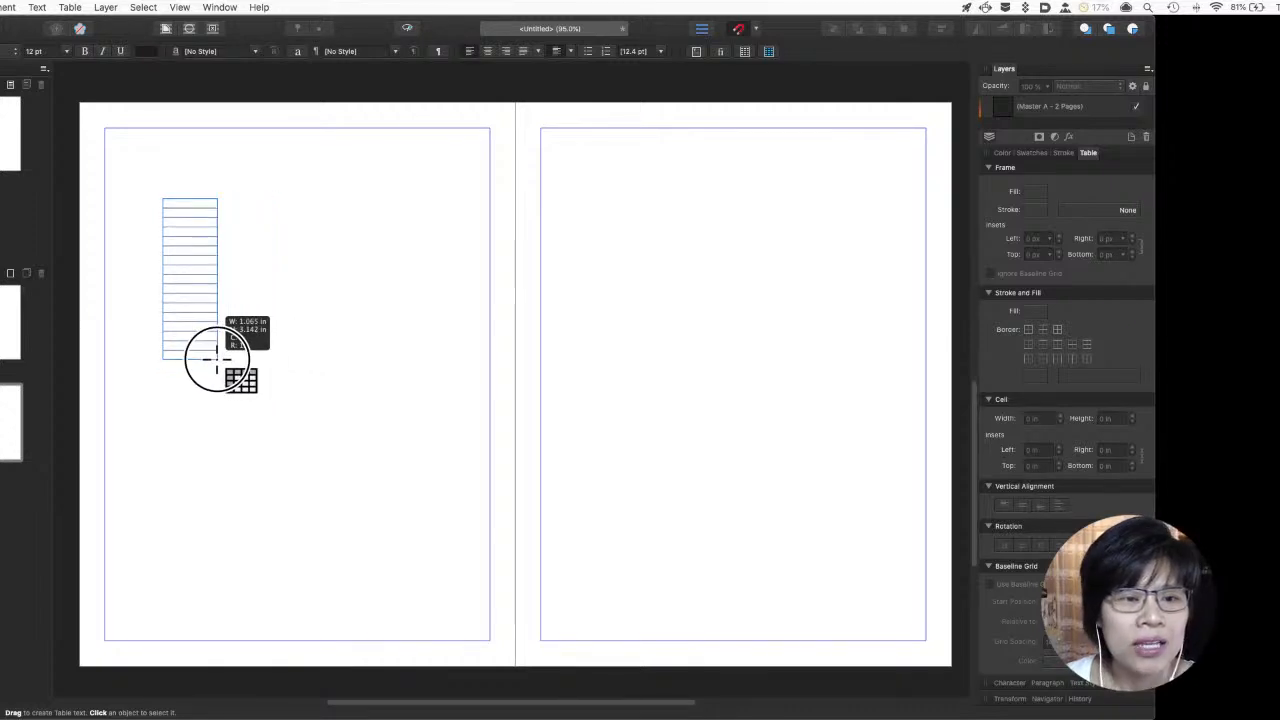
drag(216, 358, 240, 636)
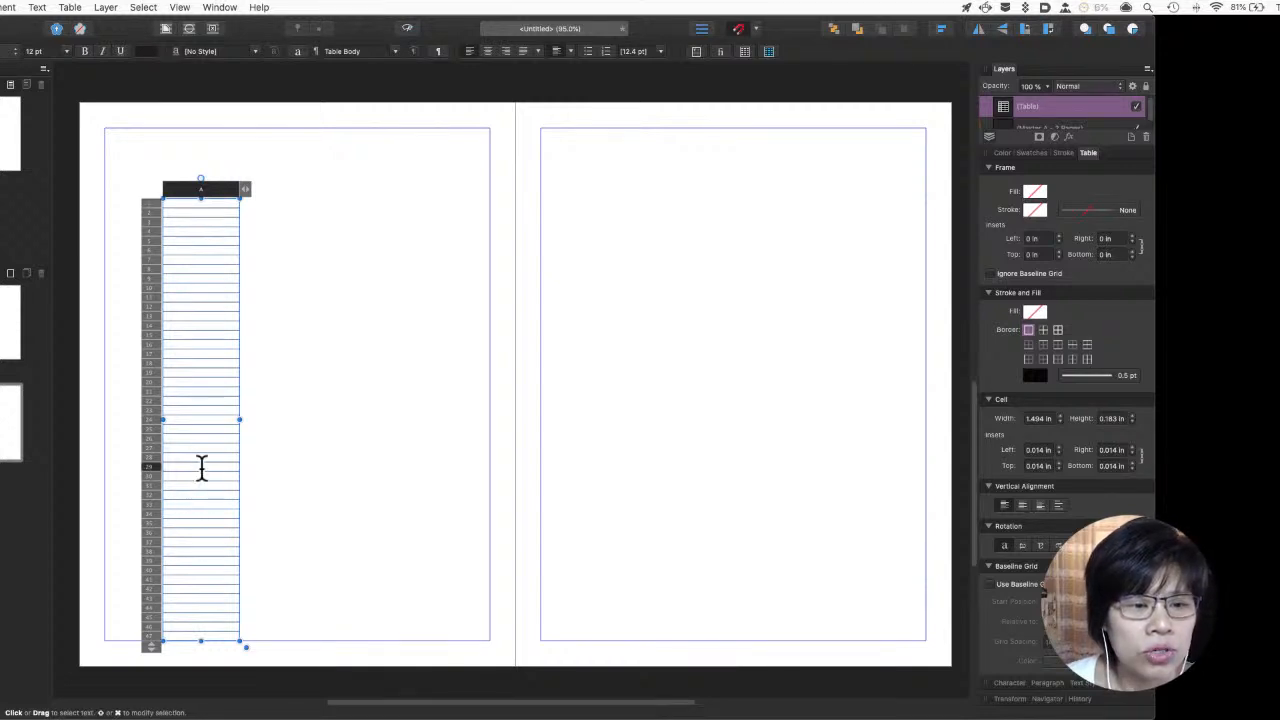
click(155, 478)
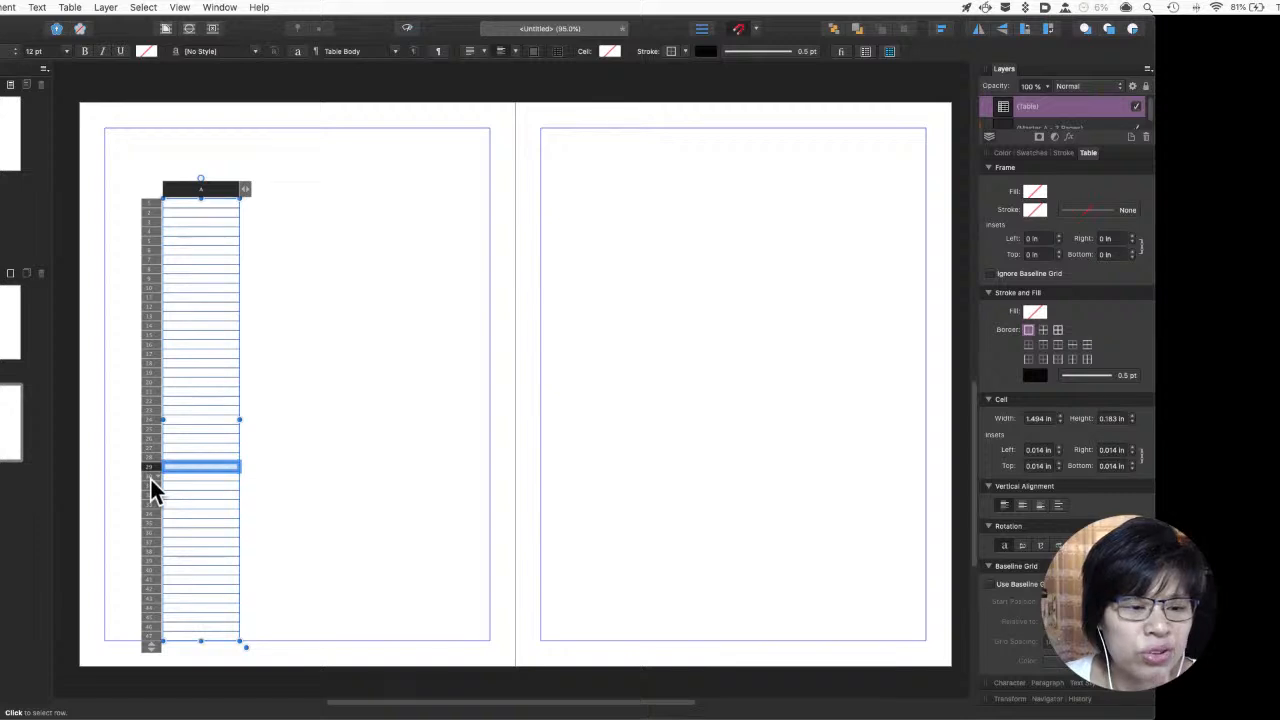
click(150, 477)
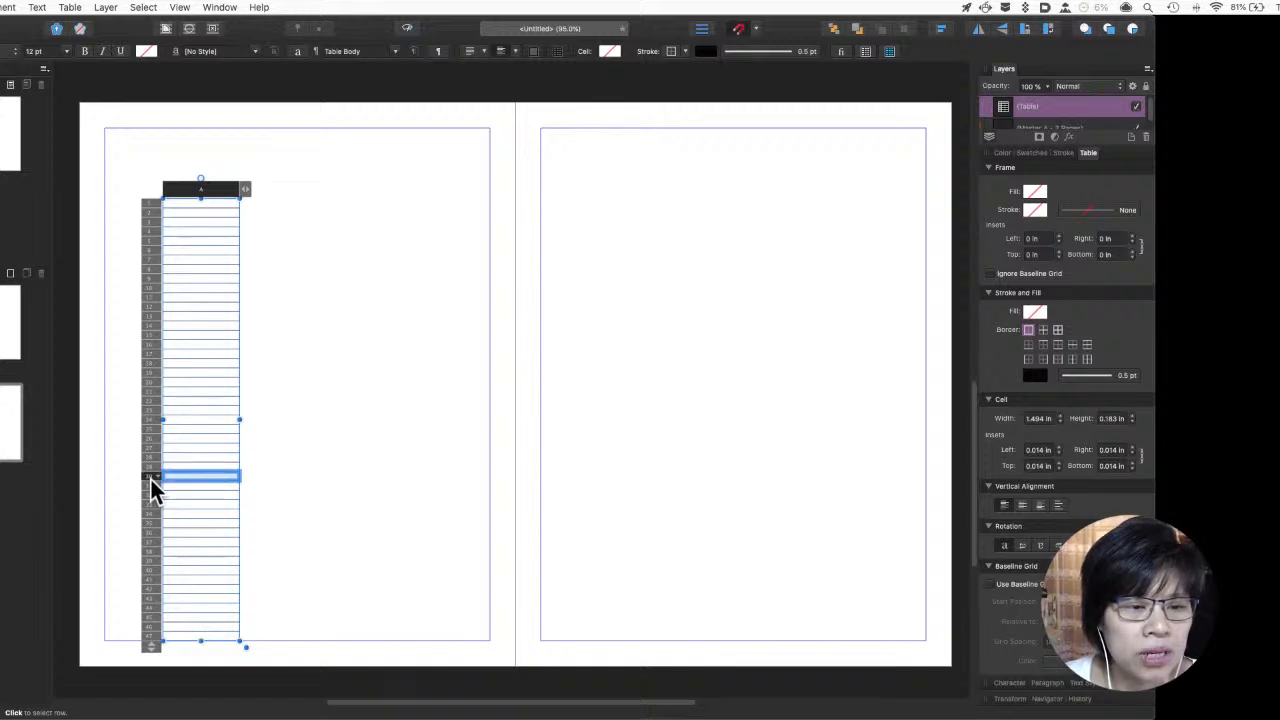
shift+click(149, 637)
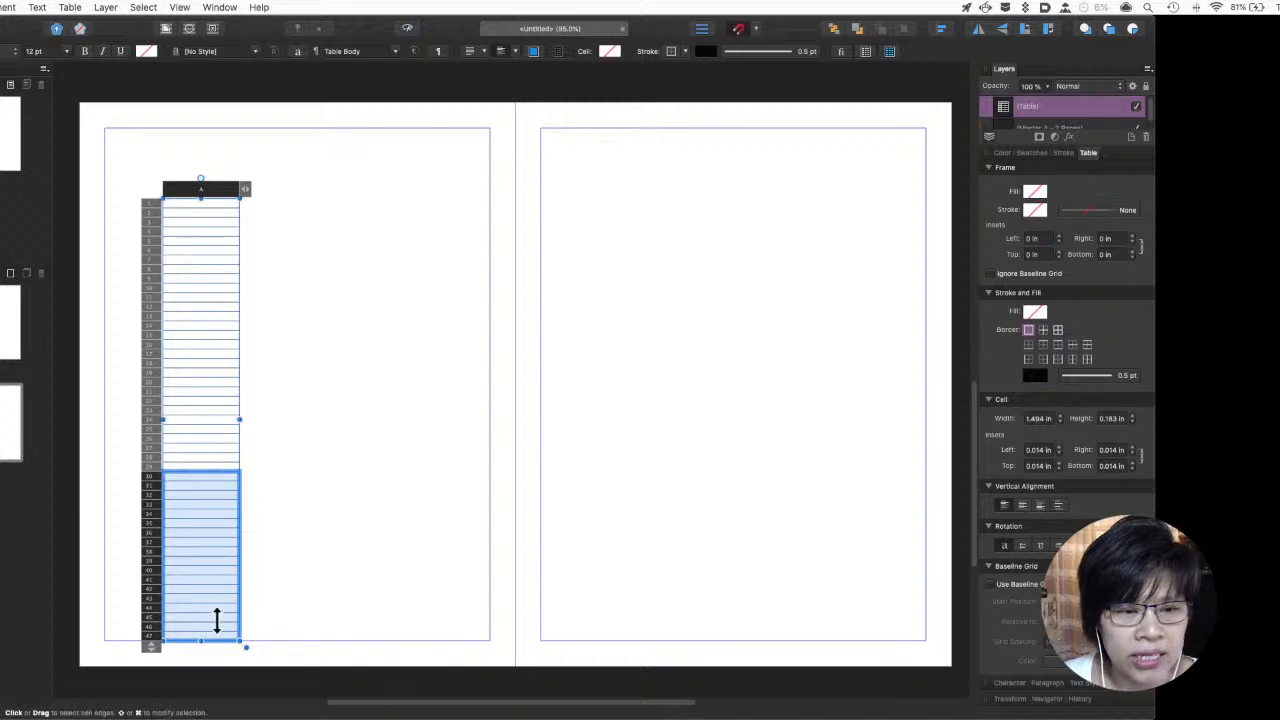
click(155, 515)
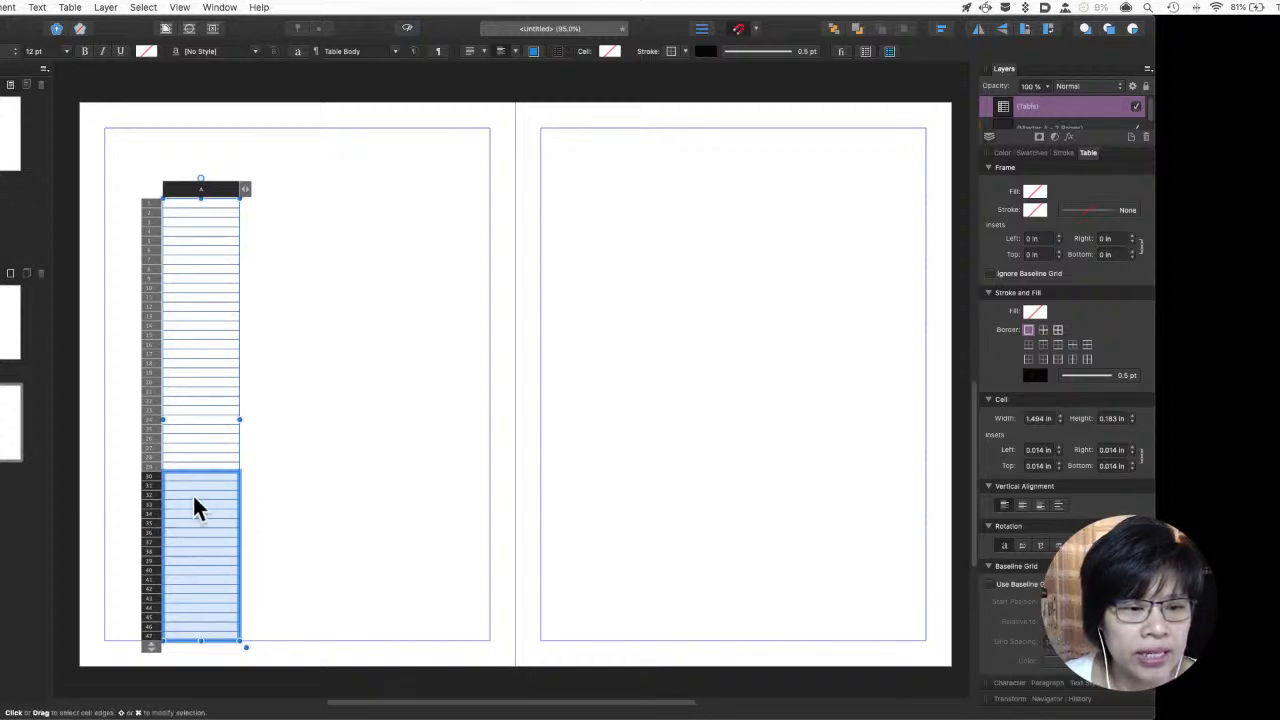
right_click(198, 496)
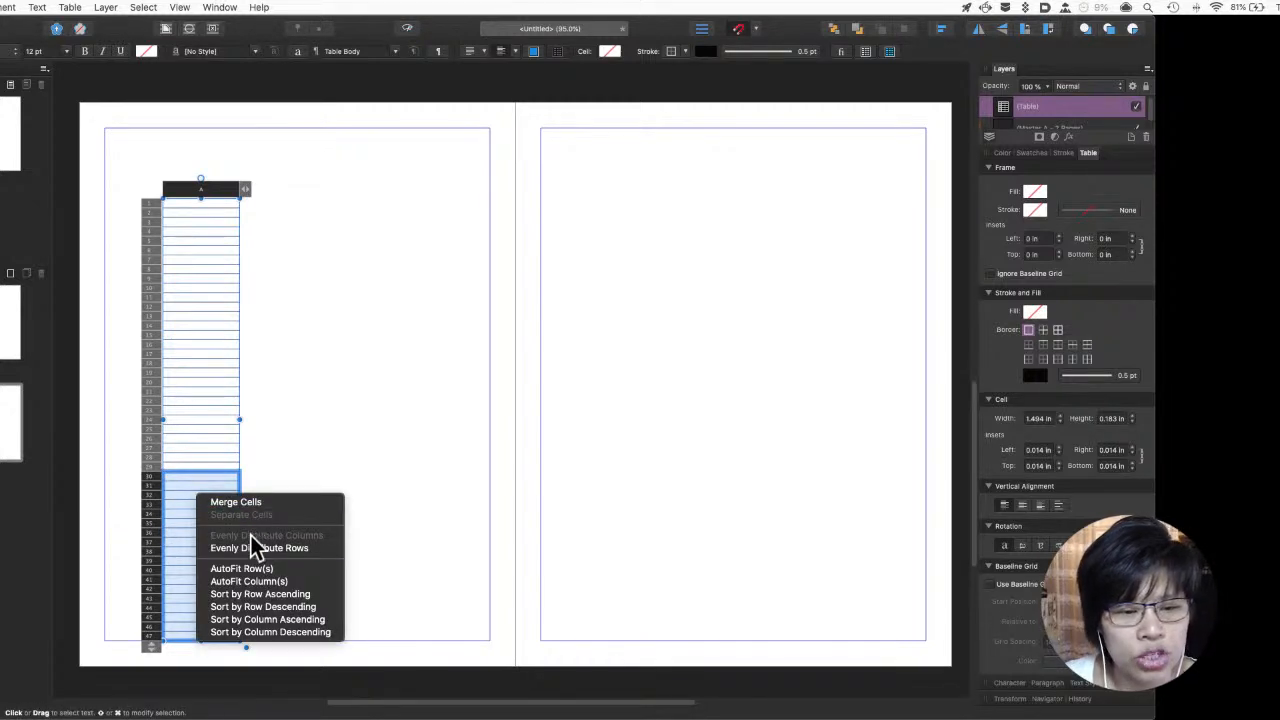
click(266, 569)
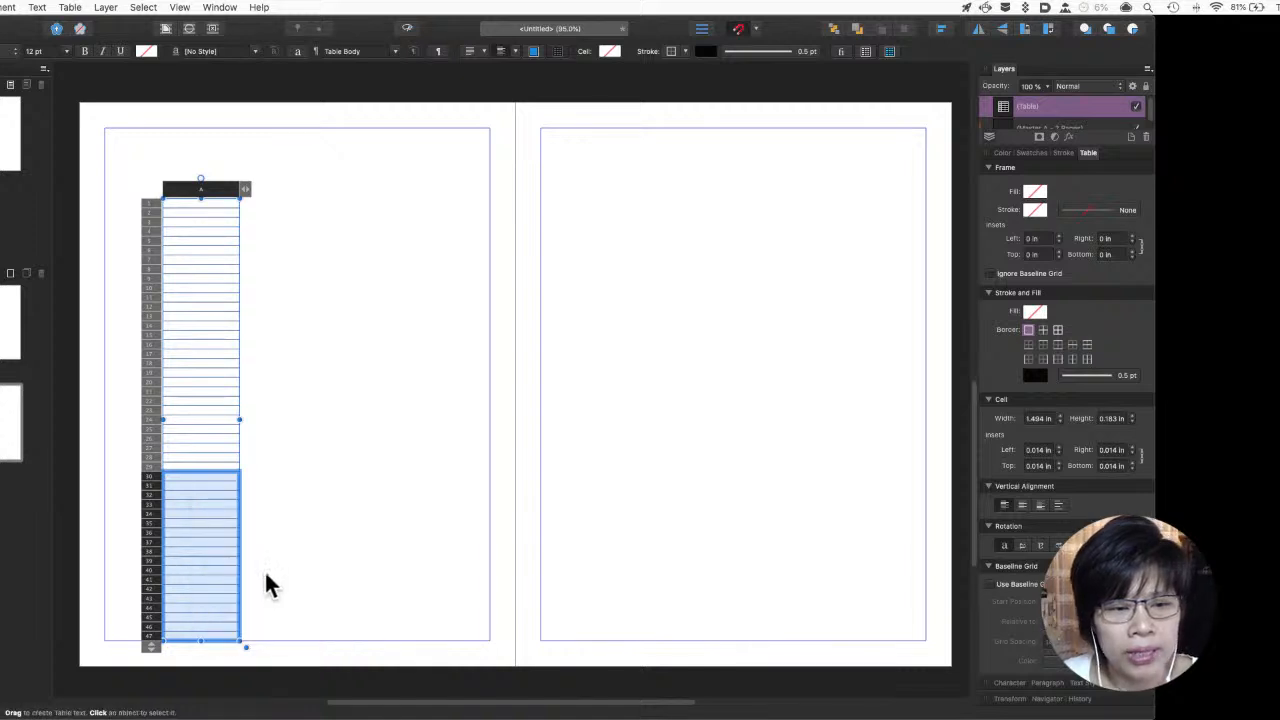
click(212, 512)
Delete rows 30 to 47 of the table
click(150, 503)
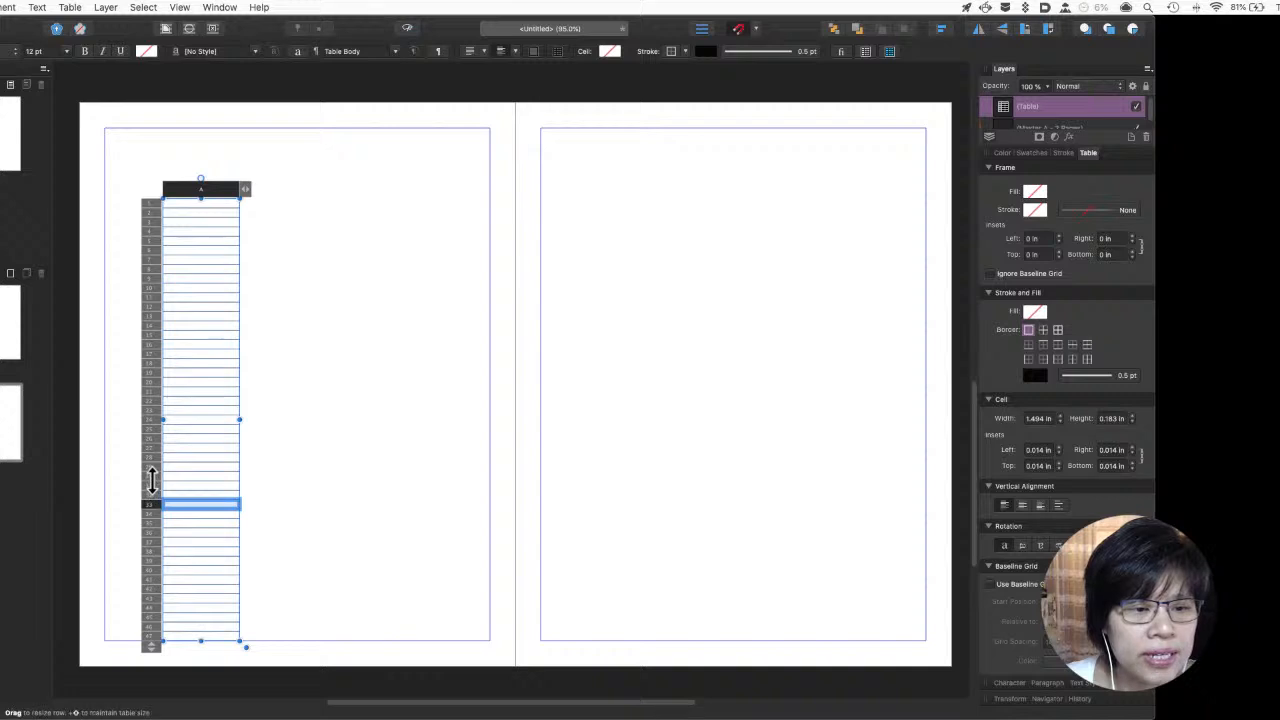
click(151, 479)
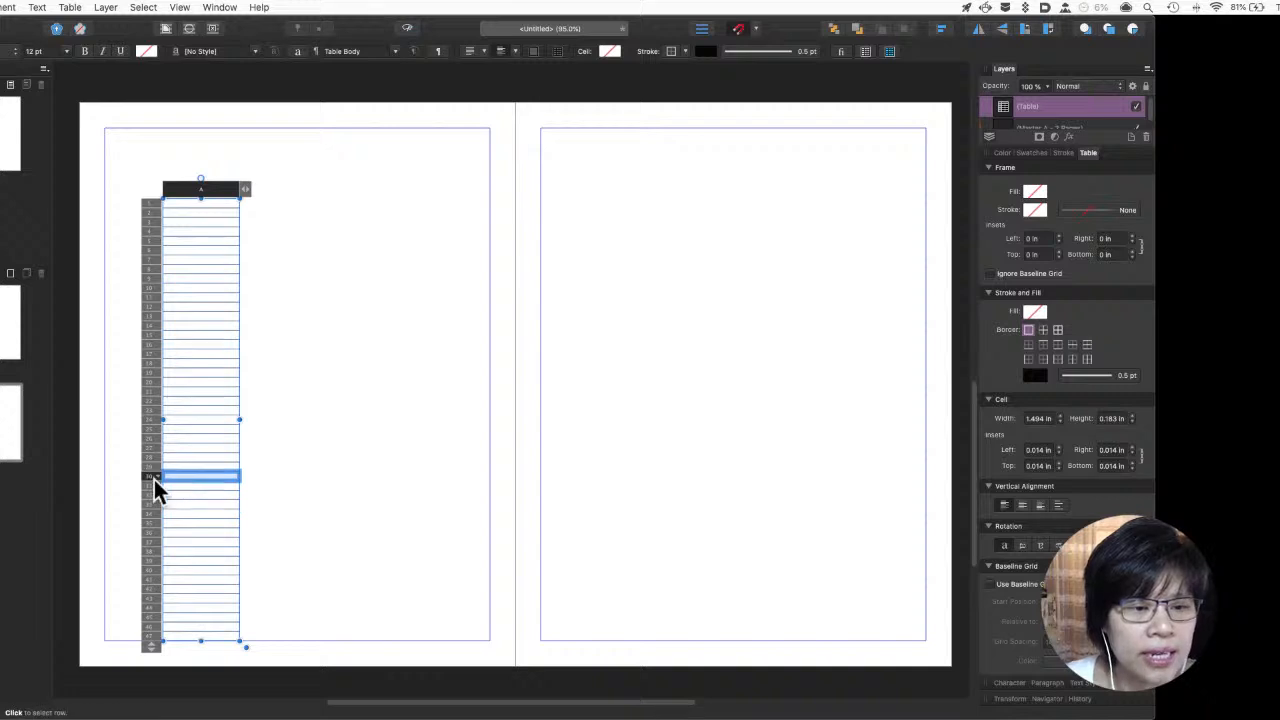
shift+click(150, 638)
right_click(150, 570)
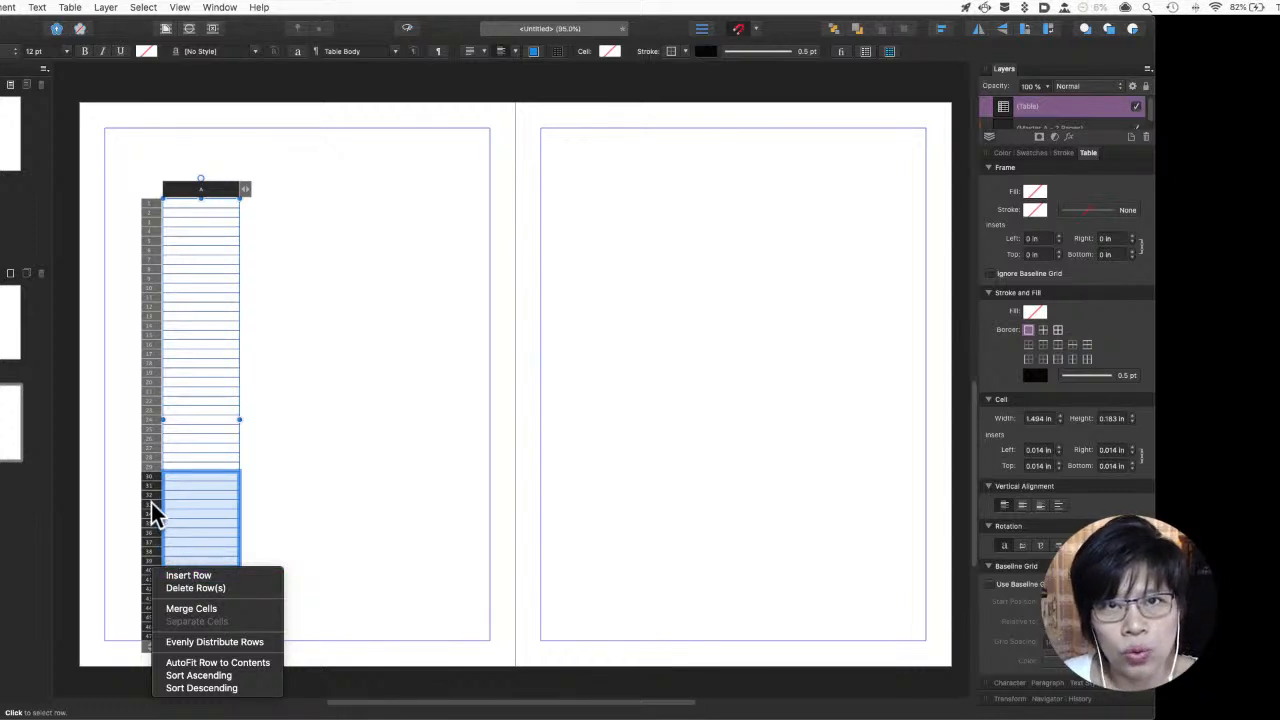
click(187, 590)
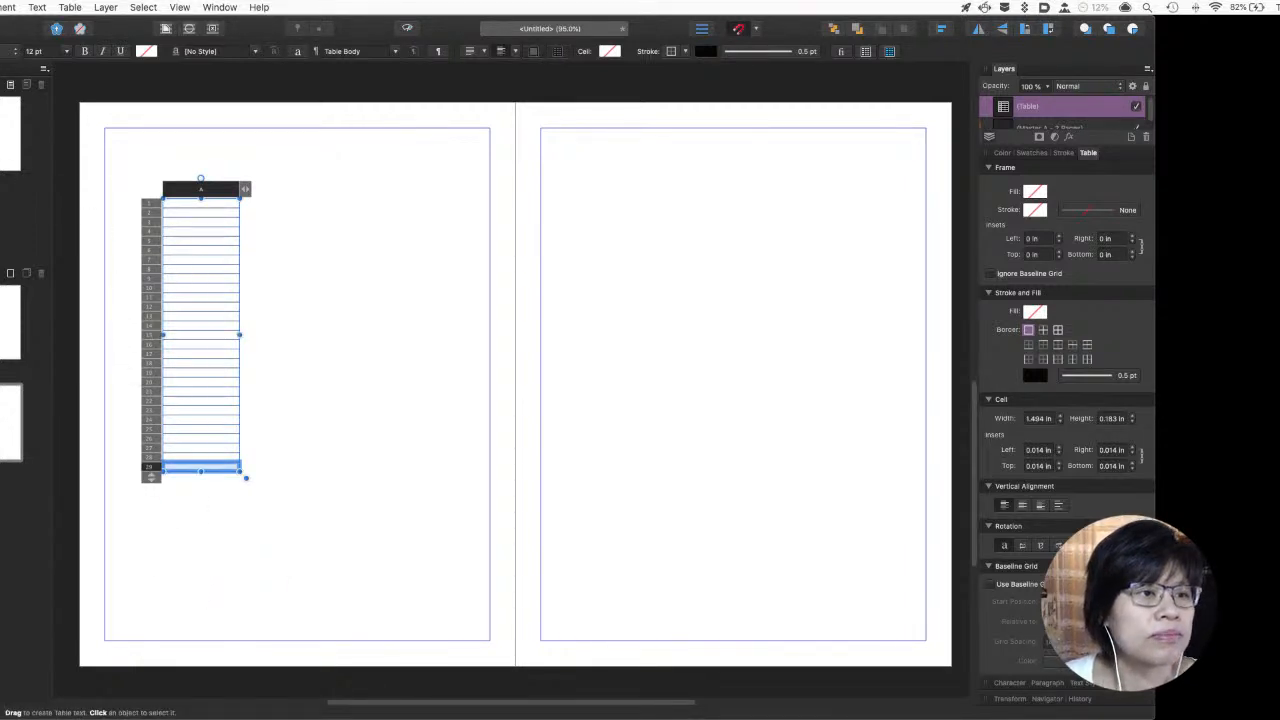
Stretch the table down to the page's bottom margin and widen it to about 6.35 in, inset from both side margins
key(v)
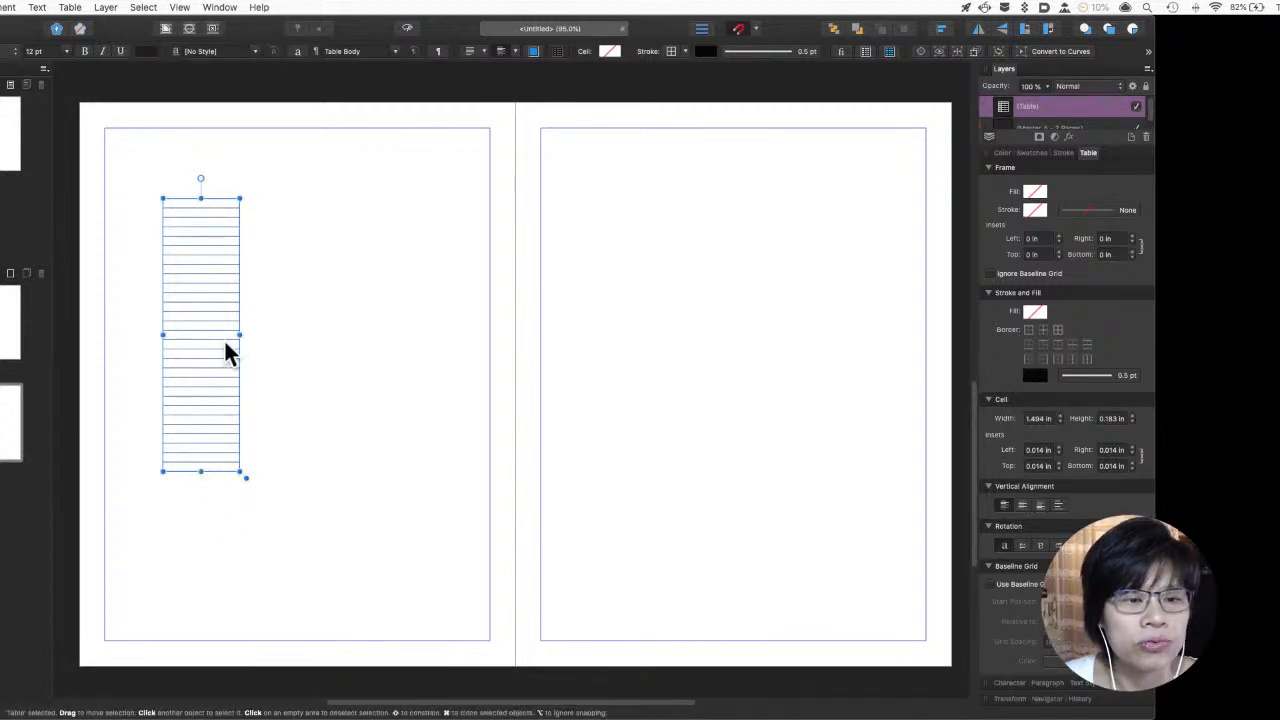
click(200, 471)
drag(196, 471, 197, 637)
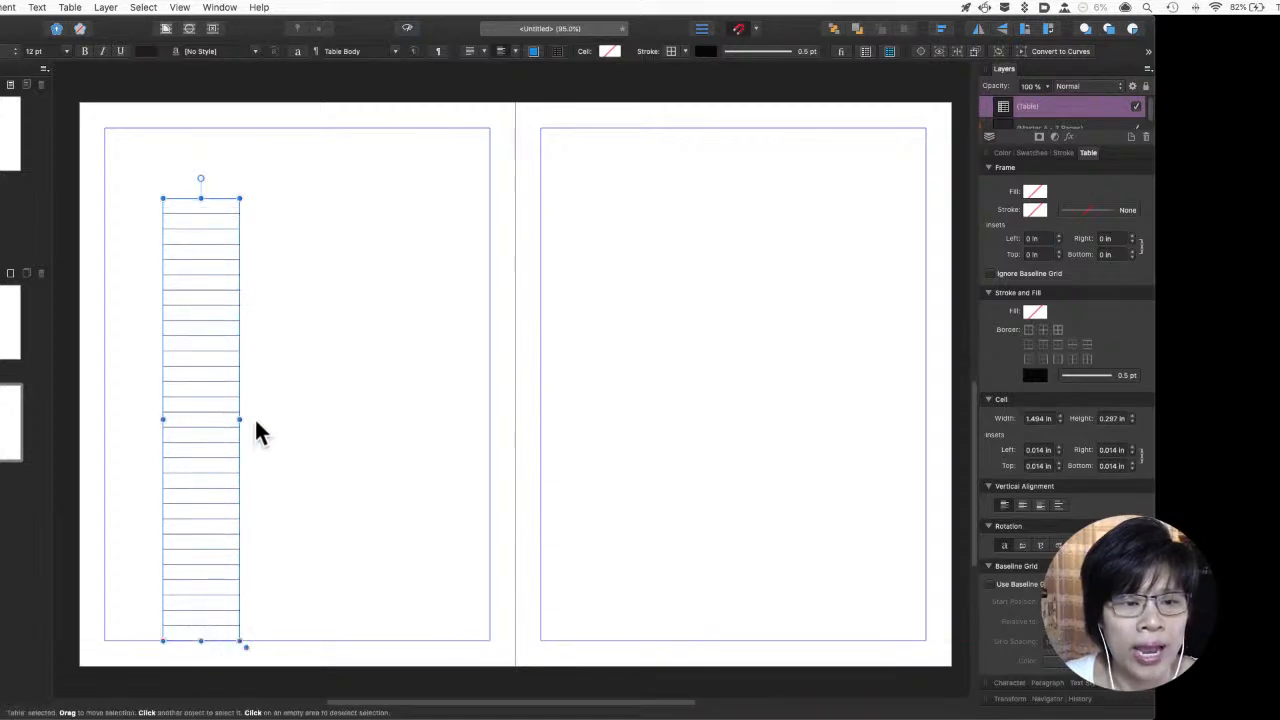
drag(240, 419, 474, 420)
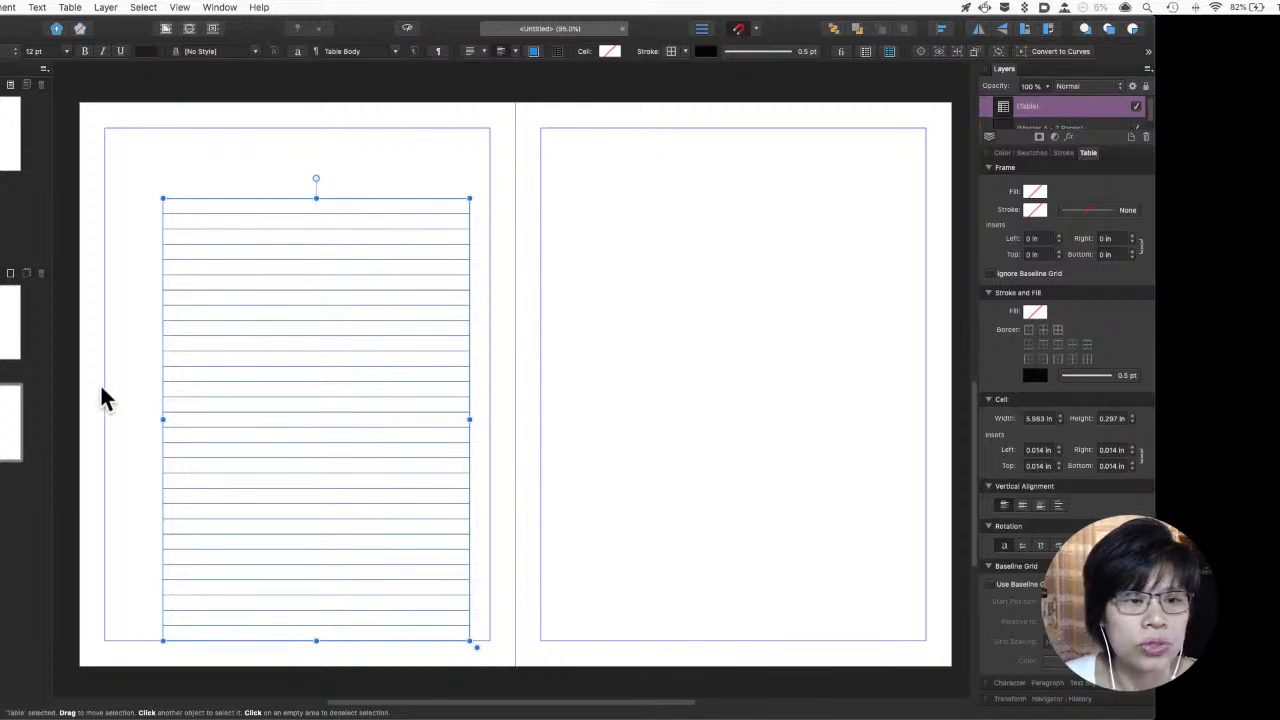
drag(163, 419, 105, 418)
drag(466, 420, 411, 419)
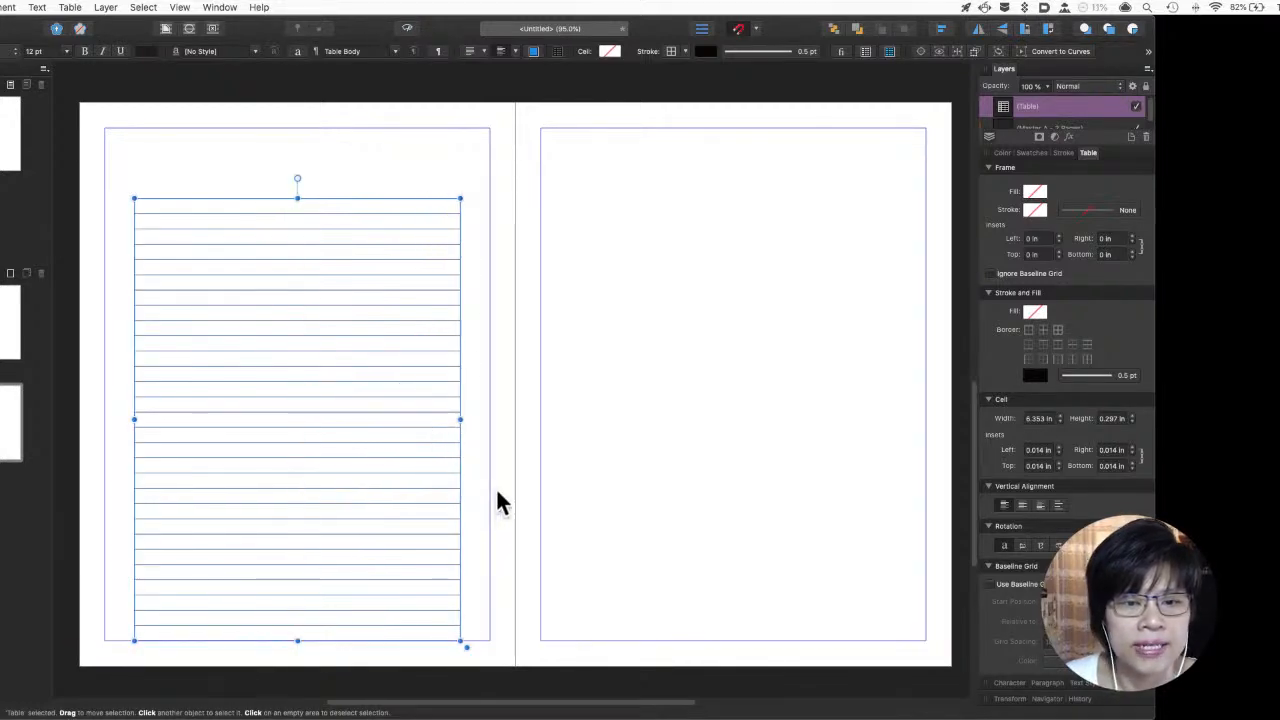
Open the Default table format with the lined table selected, and rename it "Demo 1 - plain lines"
click(591, 449)
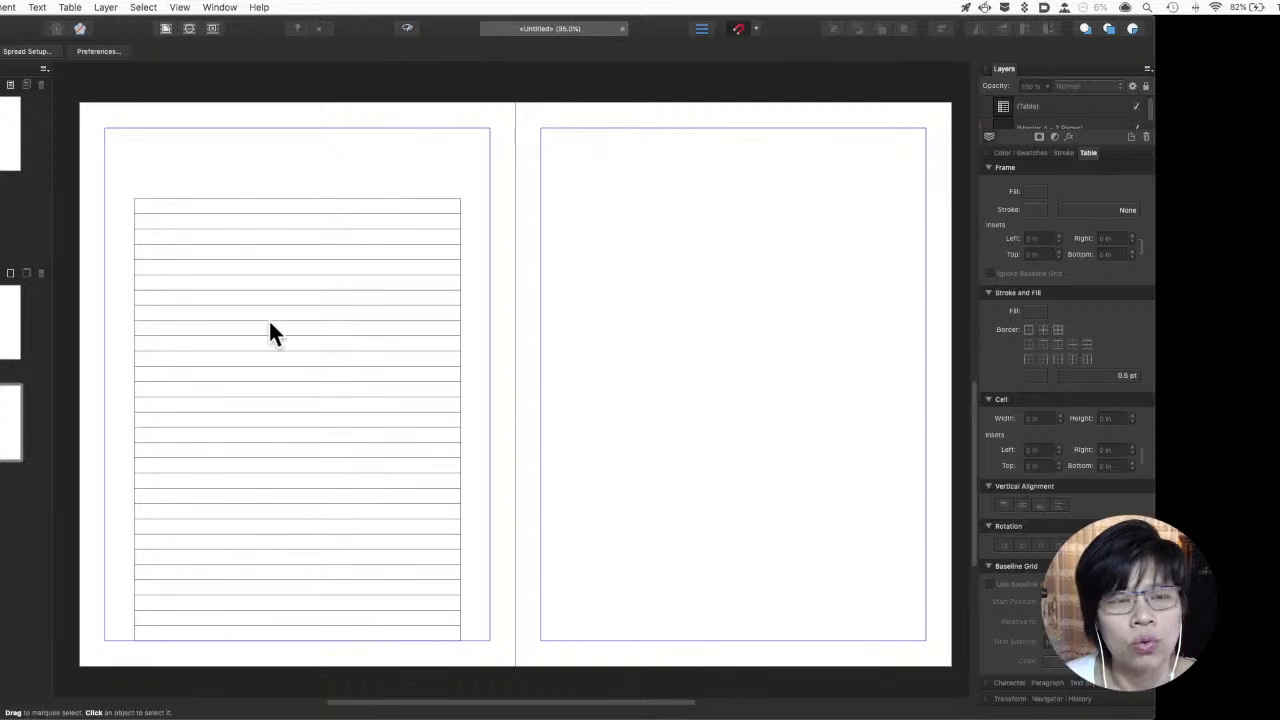
click(252, 238)
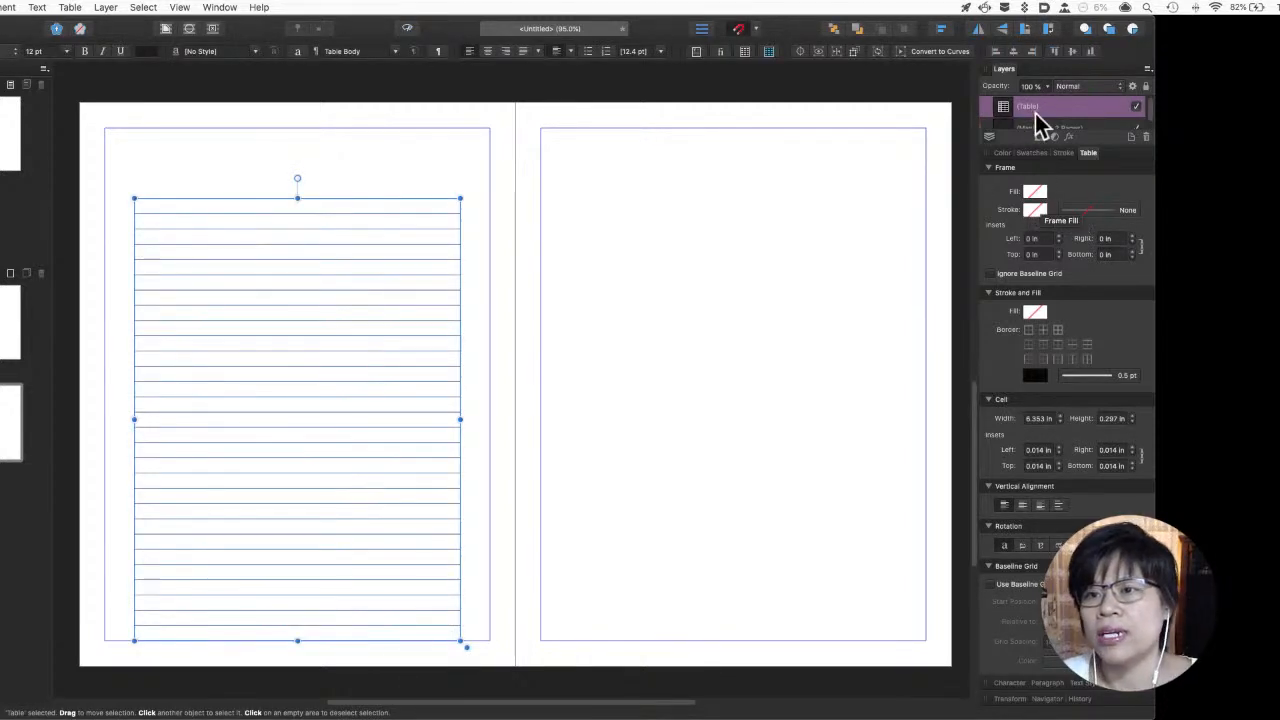
click(69, 8)
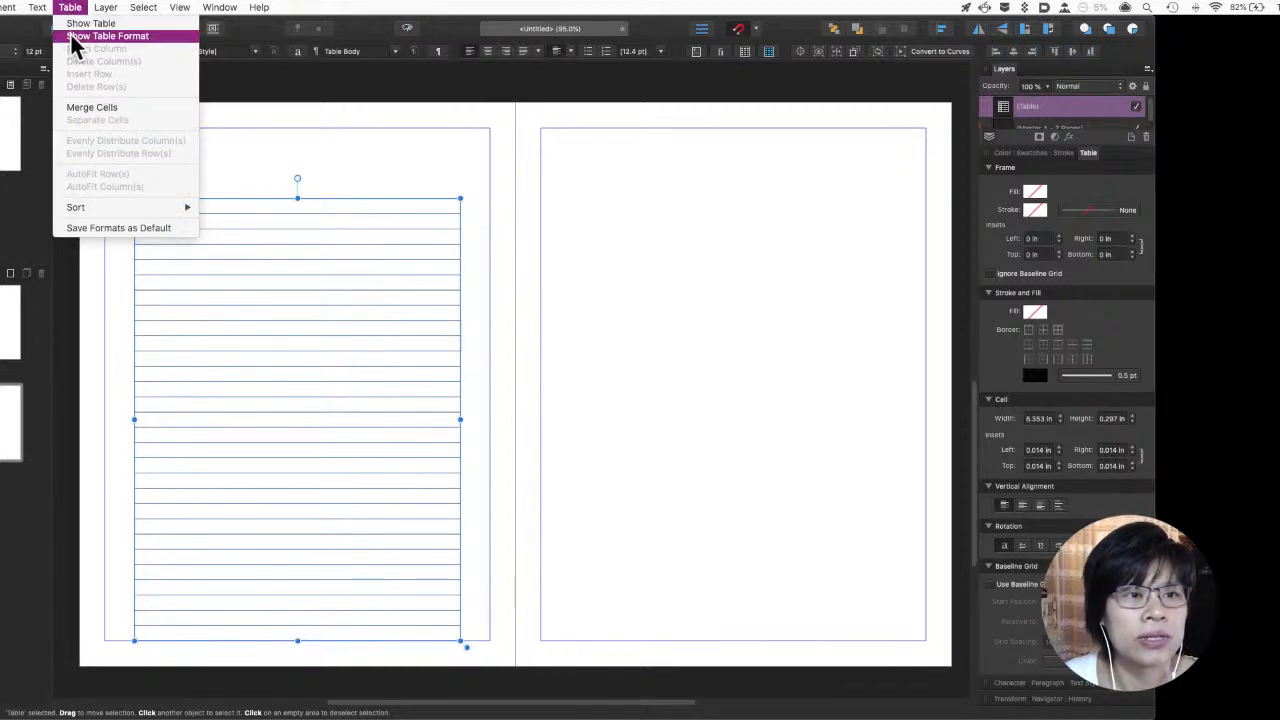
click(70, 34)
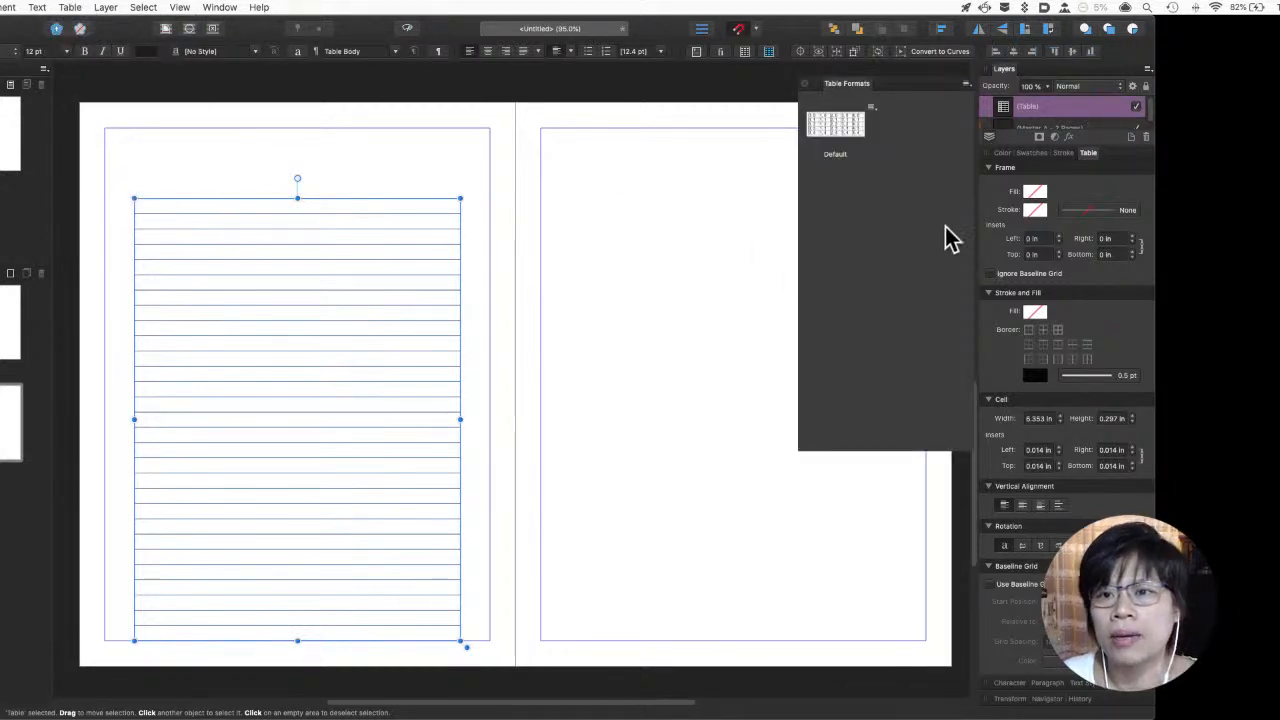
double_click(835, 125)
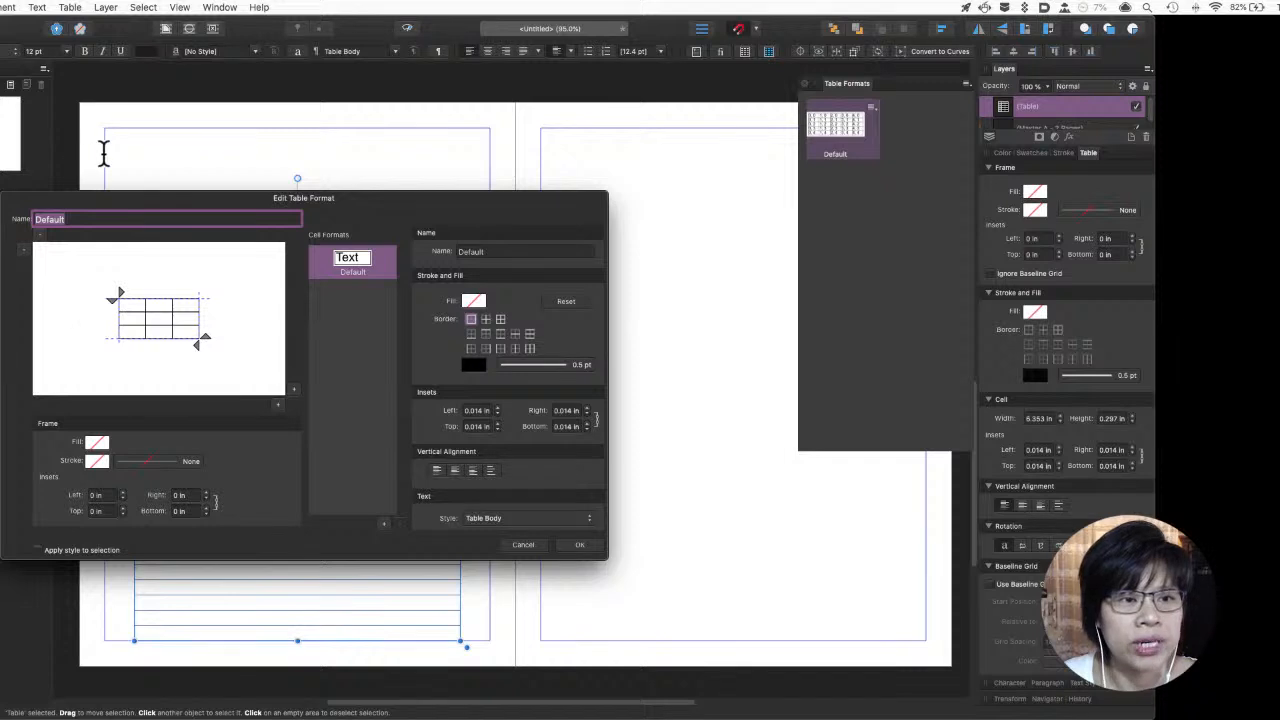
drag(114, 205, 273, 217)
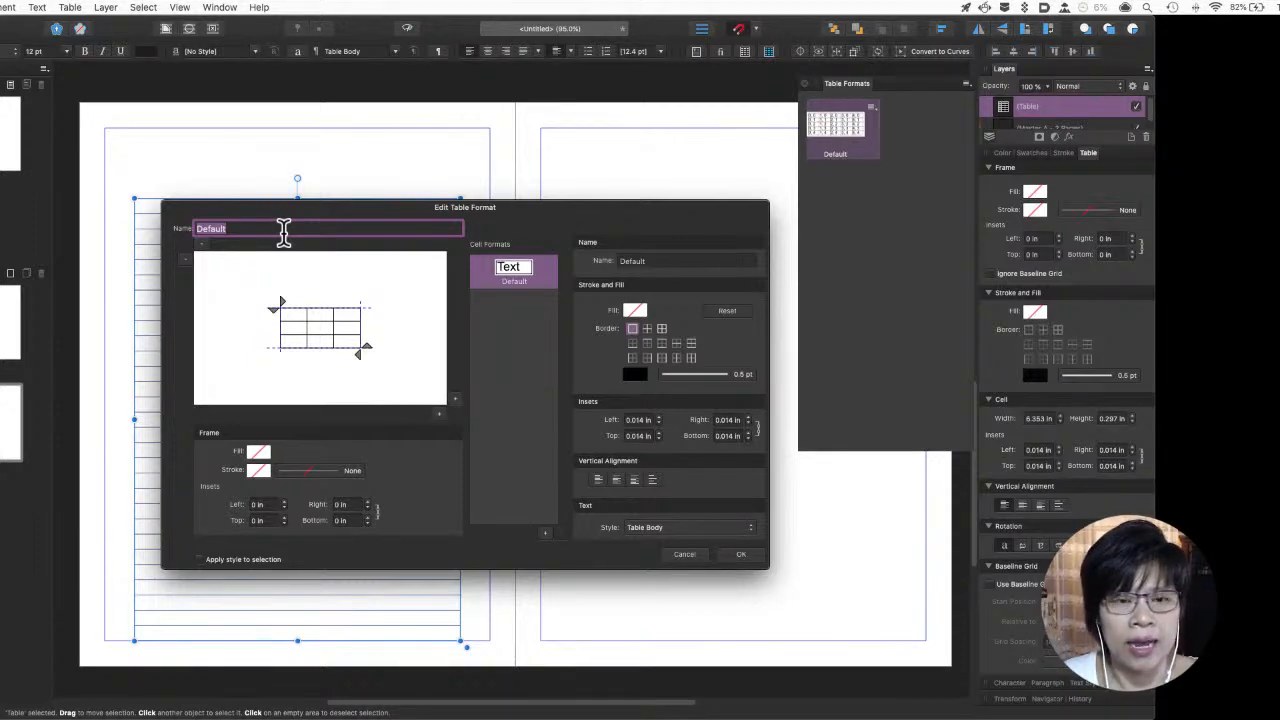
text(Demo 1 -)
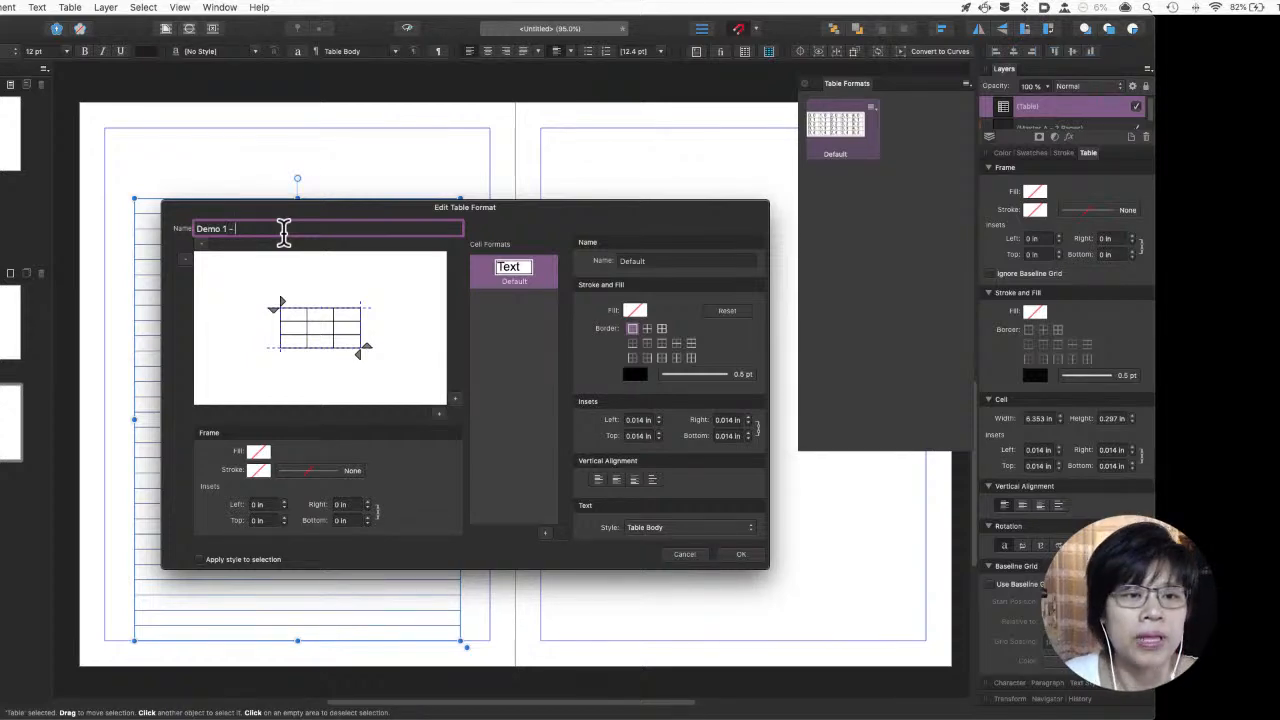
text( plain lines)
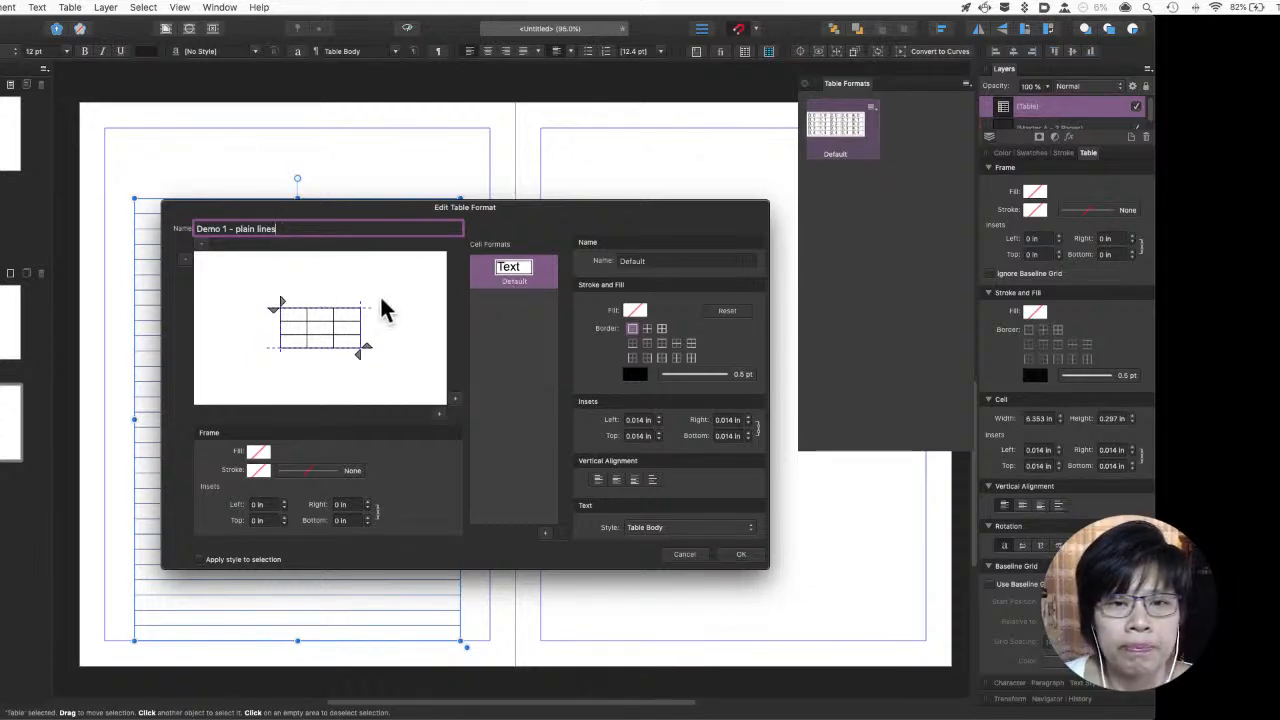
click(527, 283)
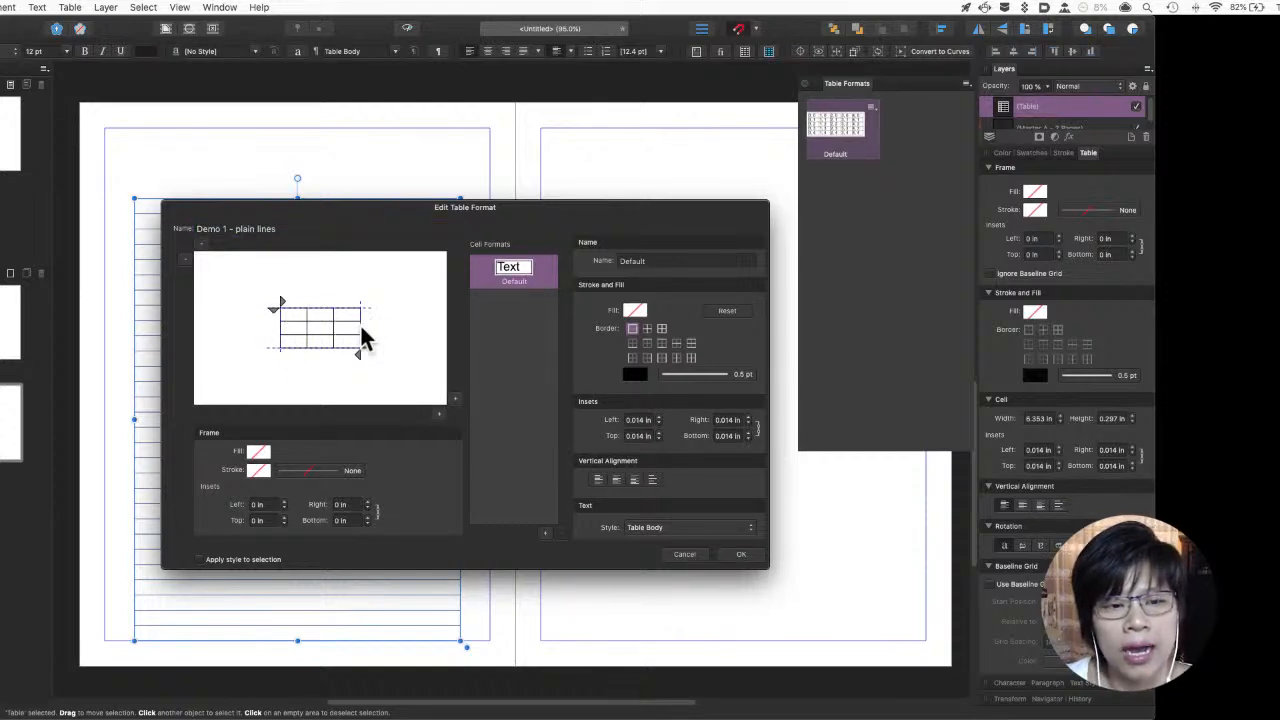
click(285, 305)
click(306, 305)
click(284, 302)
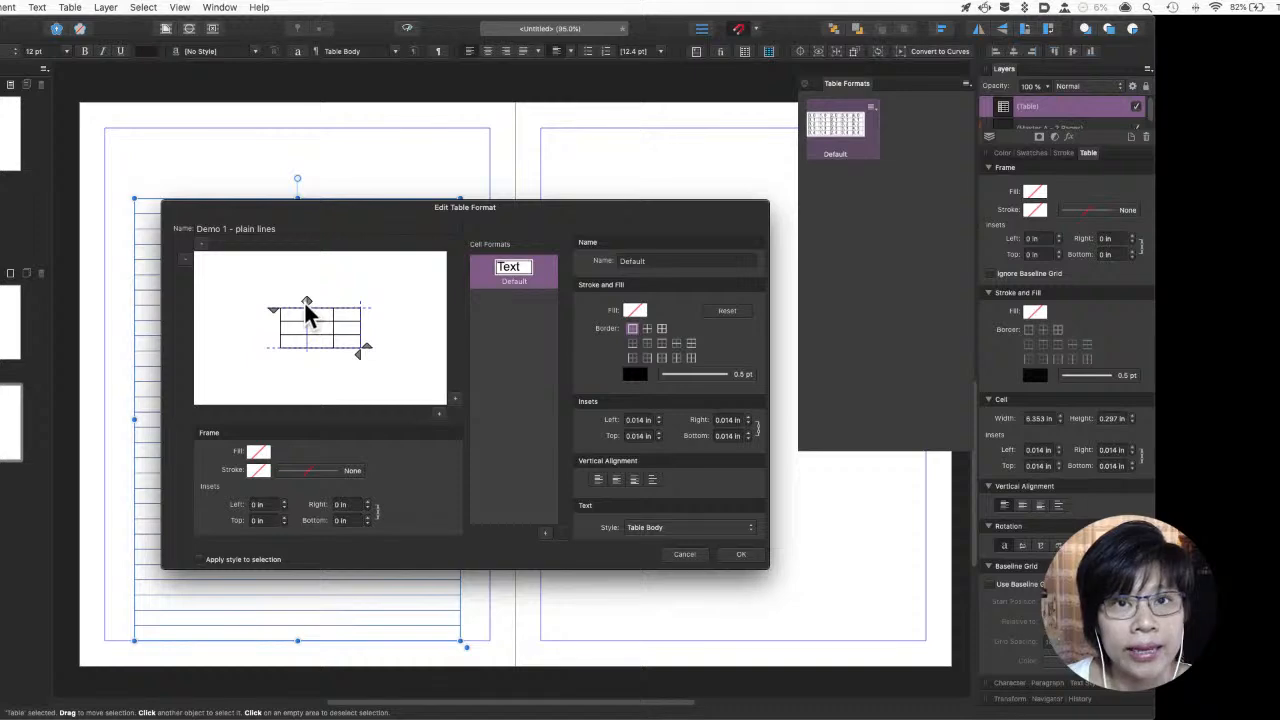
drag(307, 305, 278, 310)
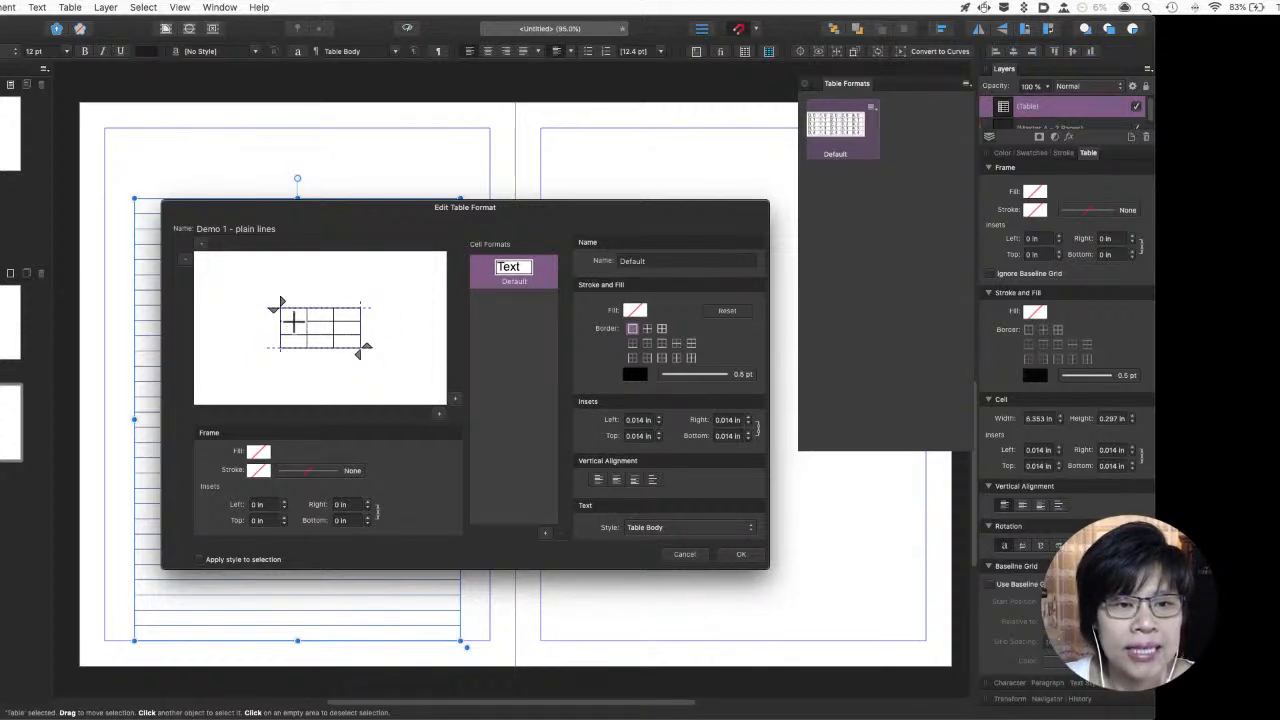
Apply the Default cell format across all cells of the format preview, and set its outer border stroke to None
click(292, 319)
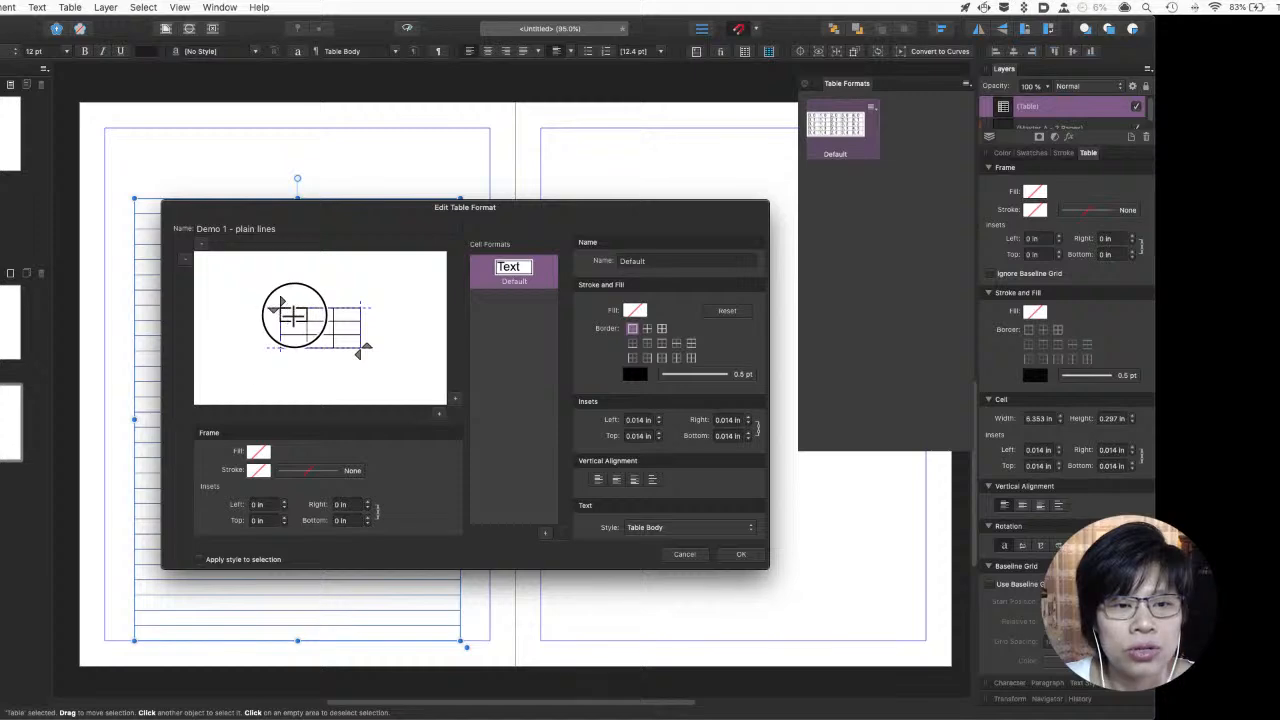
drag(292, 319, 346, 344)
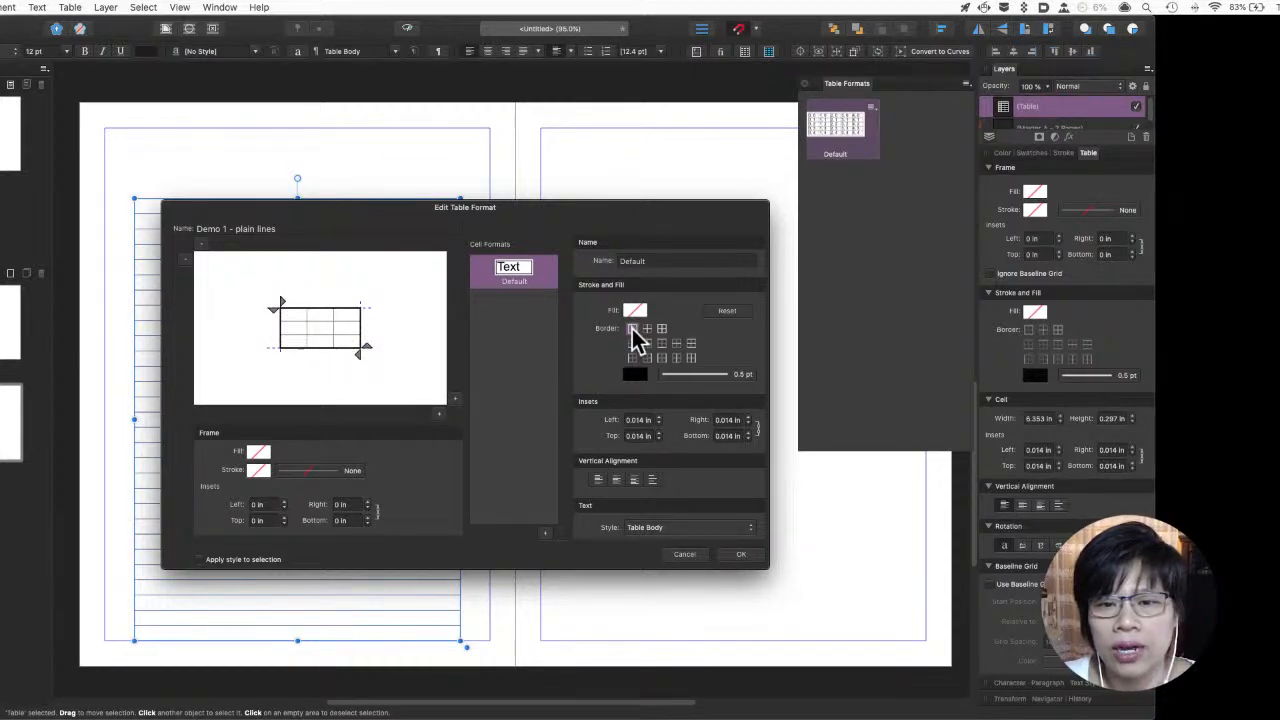
click(632, 330)
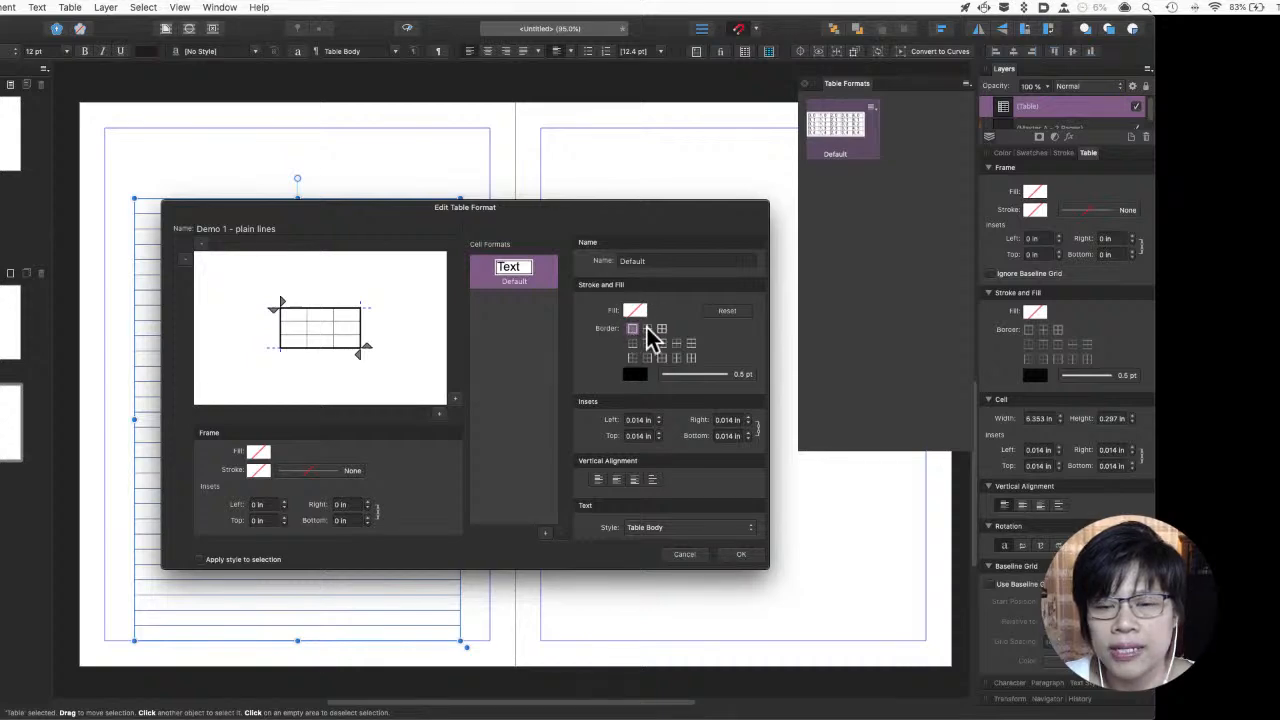
click(675, 373)
click(665, 399)
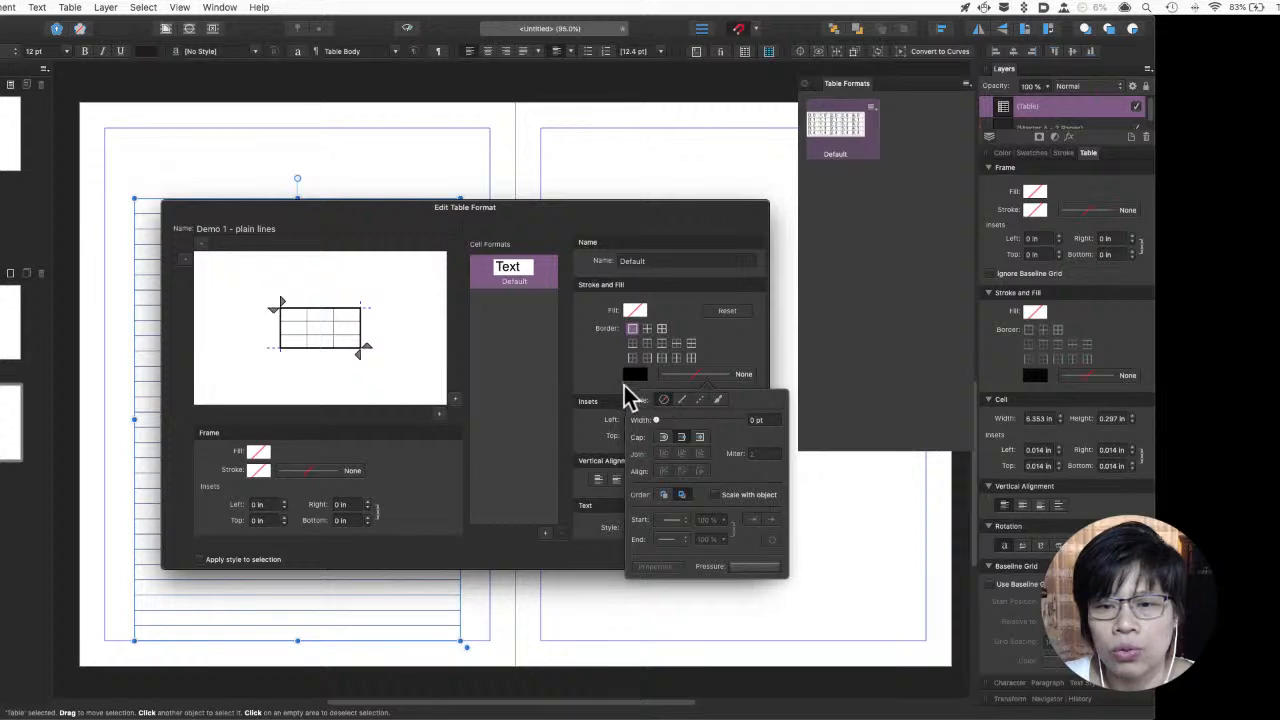
click(617, 379)
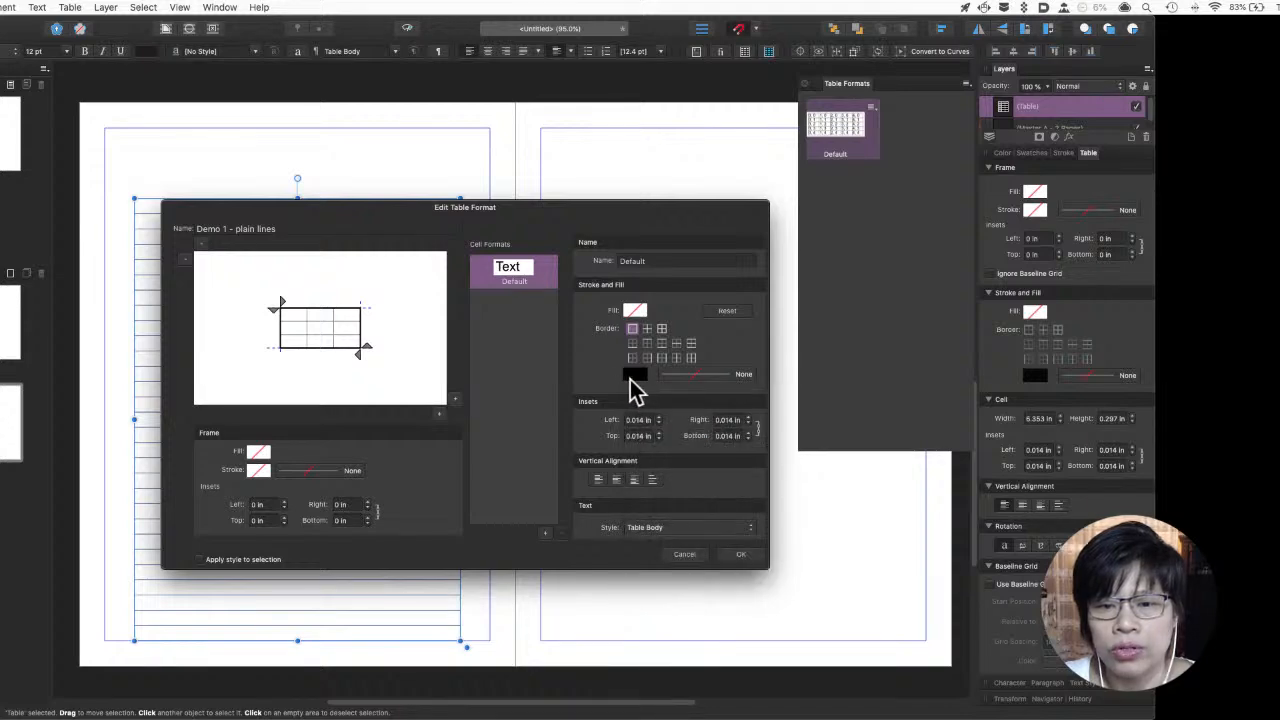
Set the format's inner border stroke to None, and save the format with its style applied to the selected table
click(647, 330)
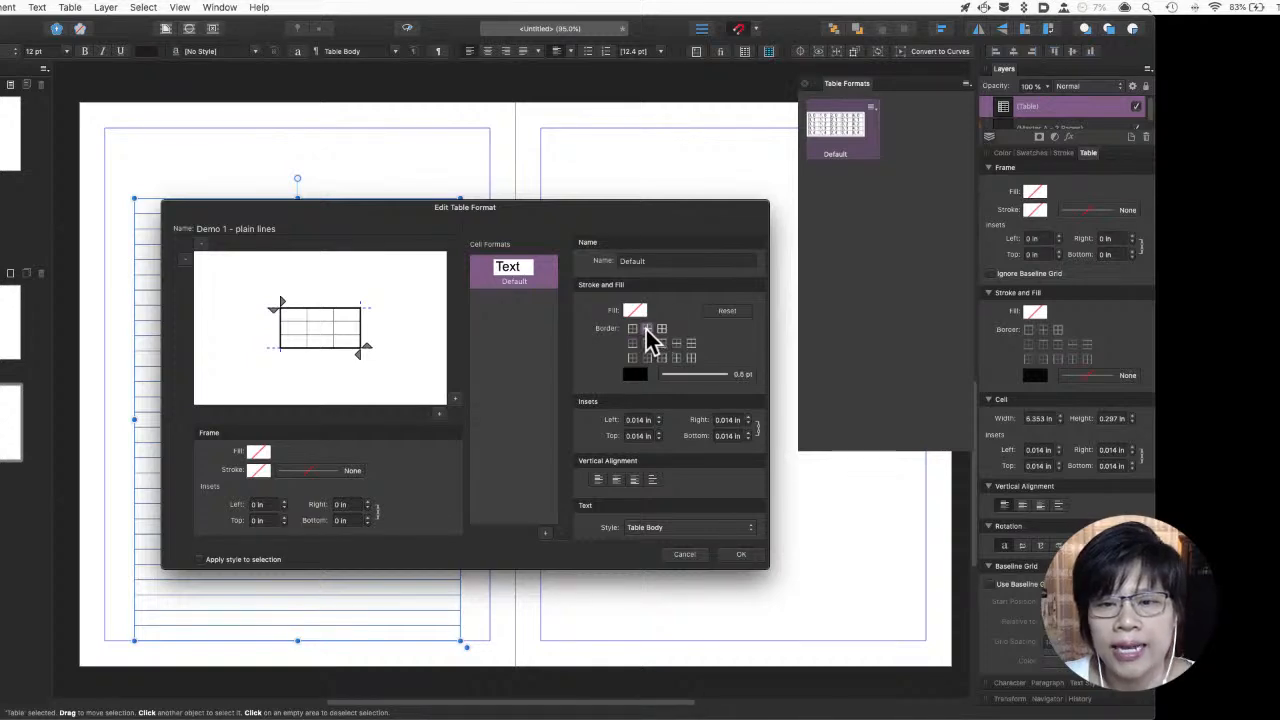
click(680, 376)
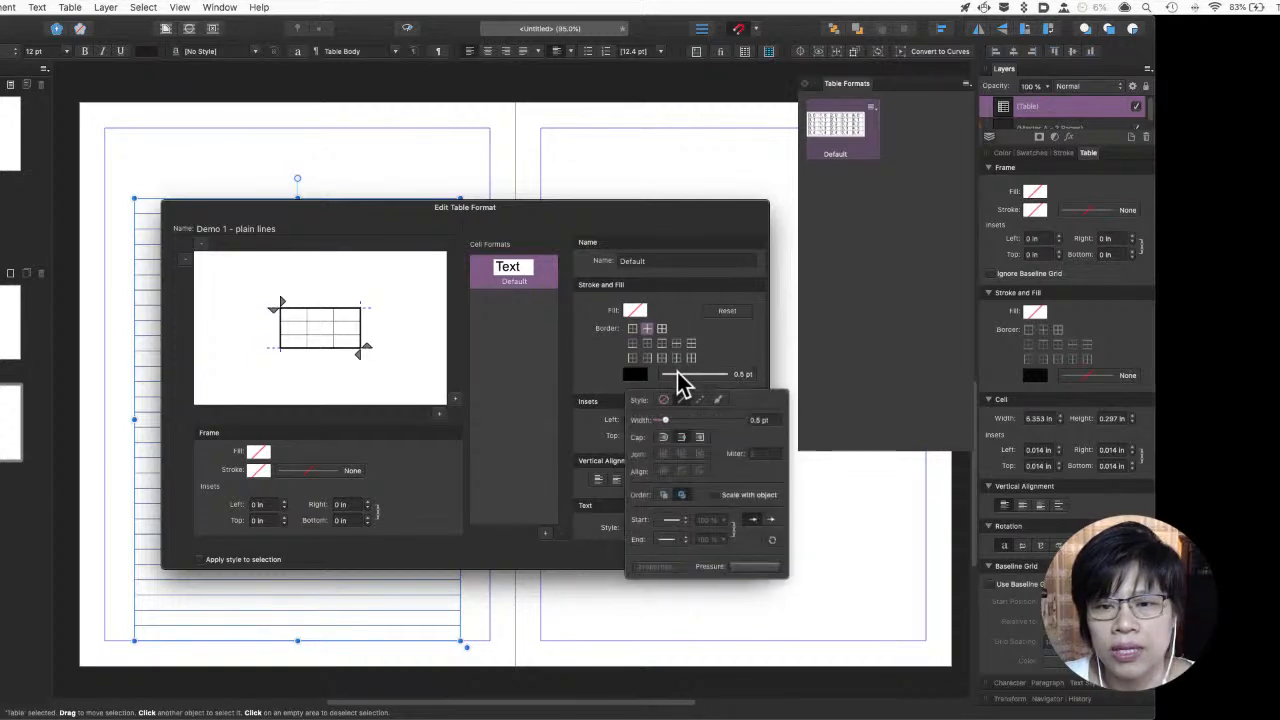
click(664, 400)
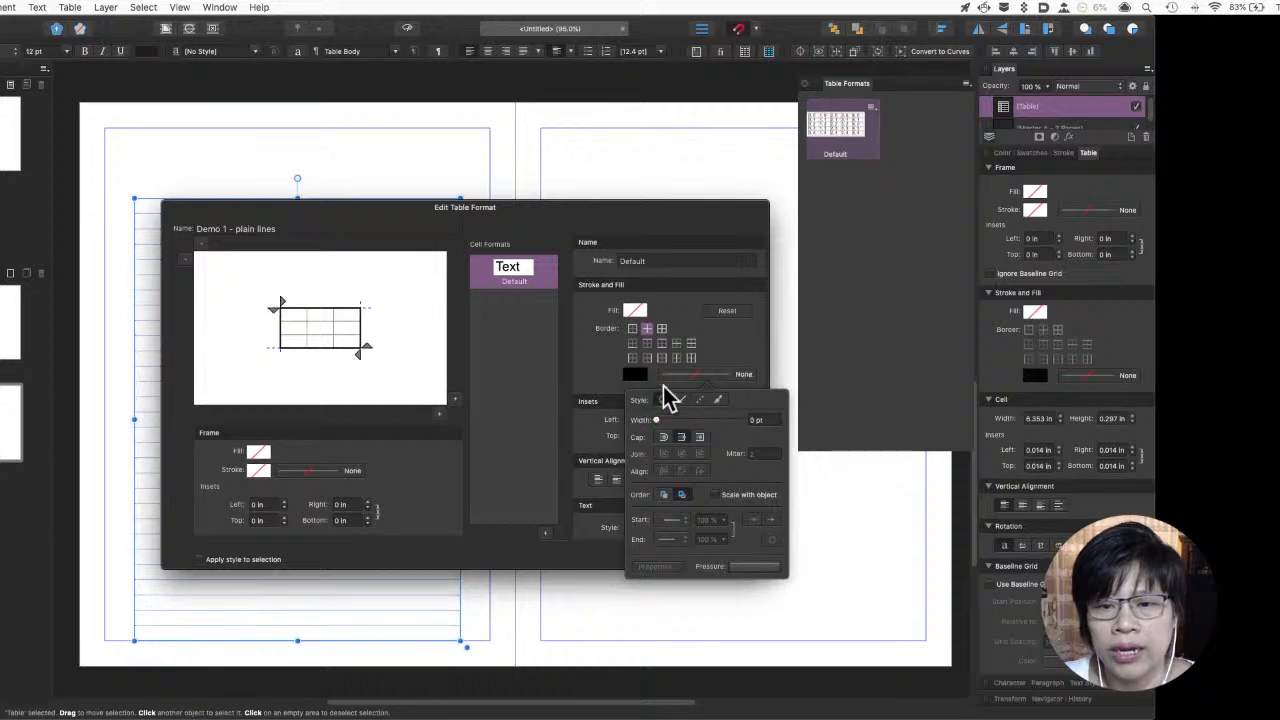
click(662, 328)
click(680, 378)
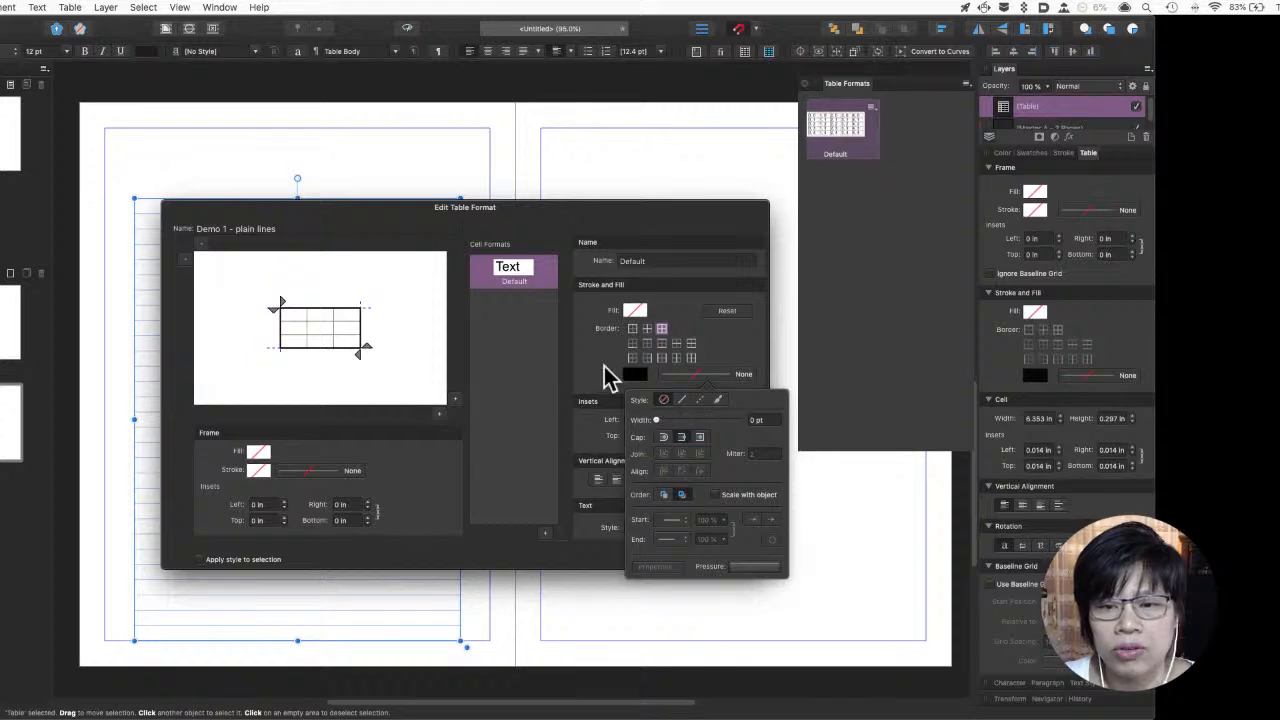
click(600, 368)
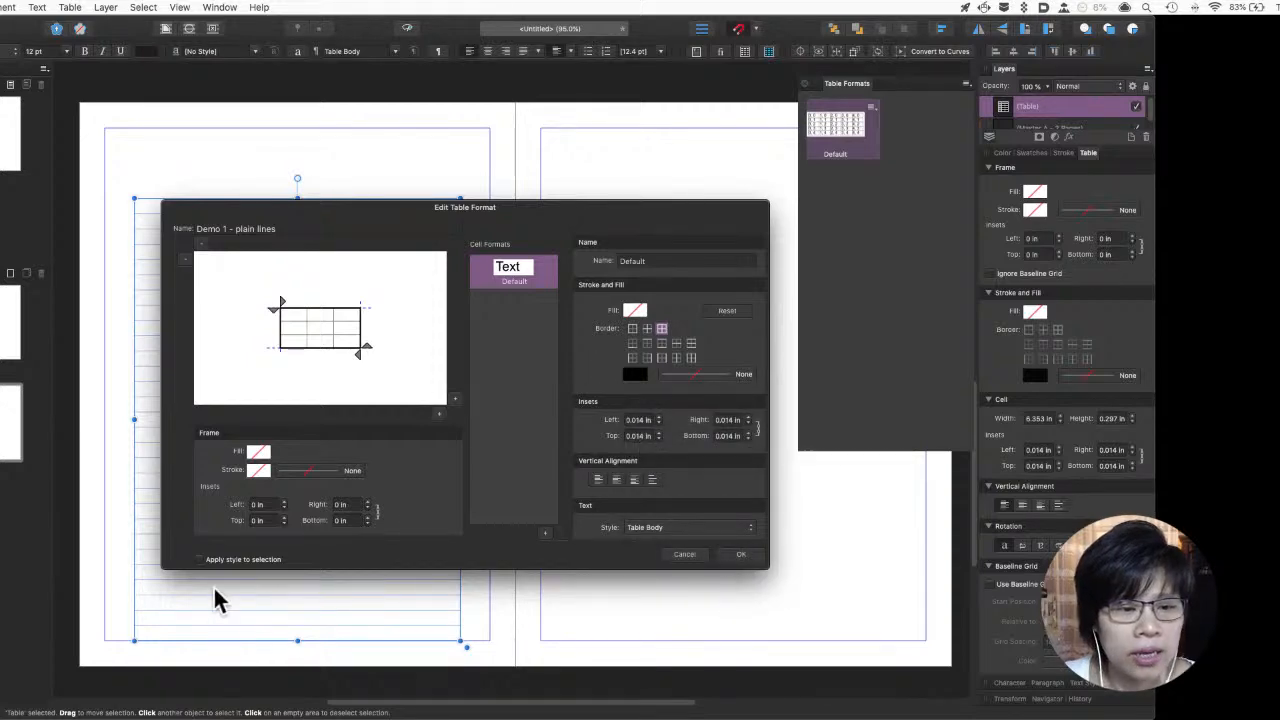
click(205, 559)
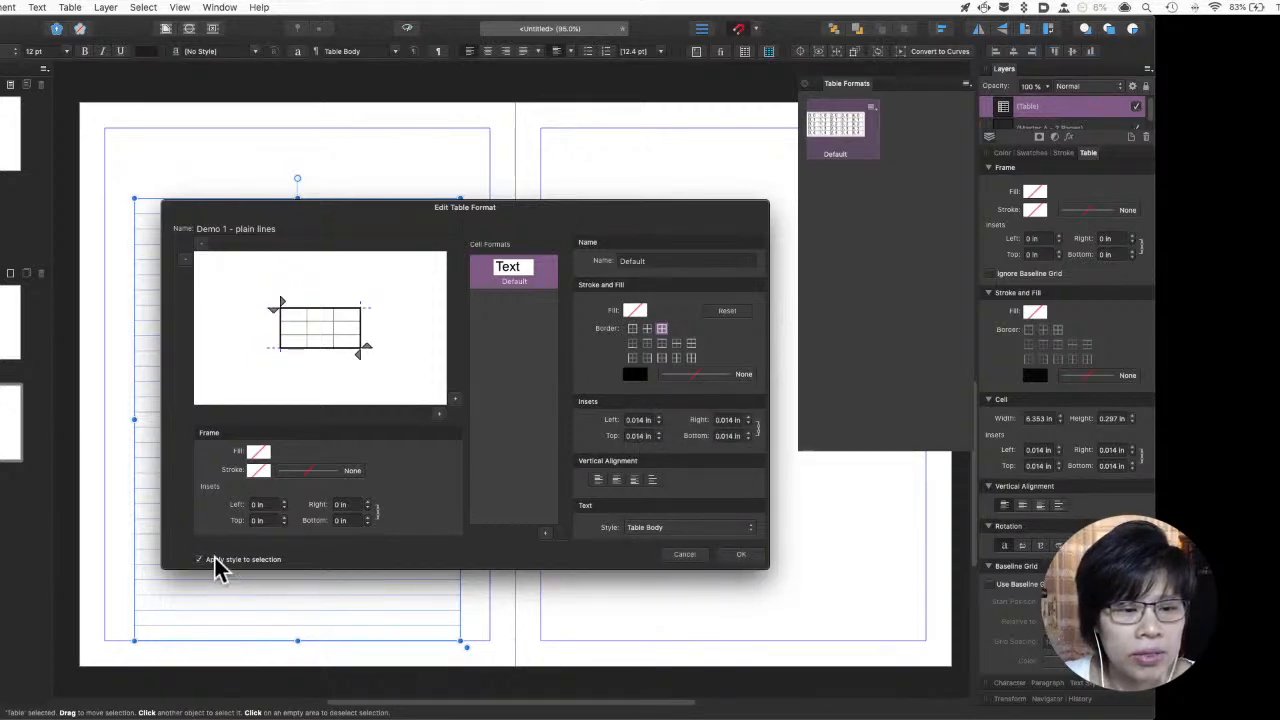
click(740, 558)
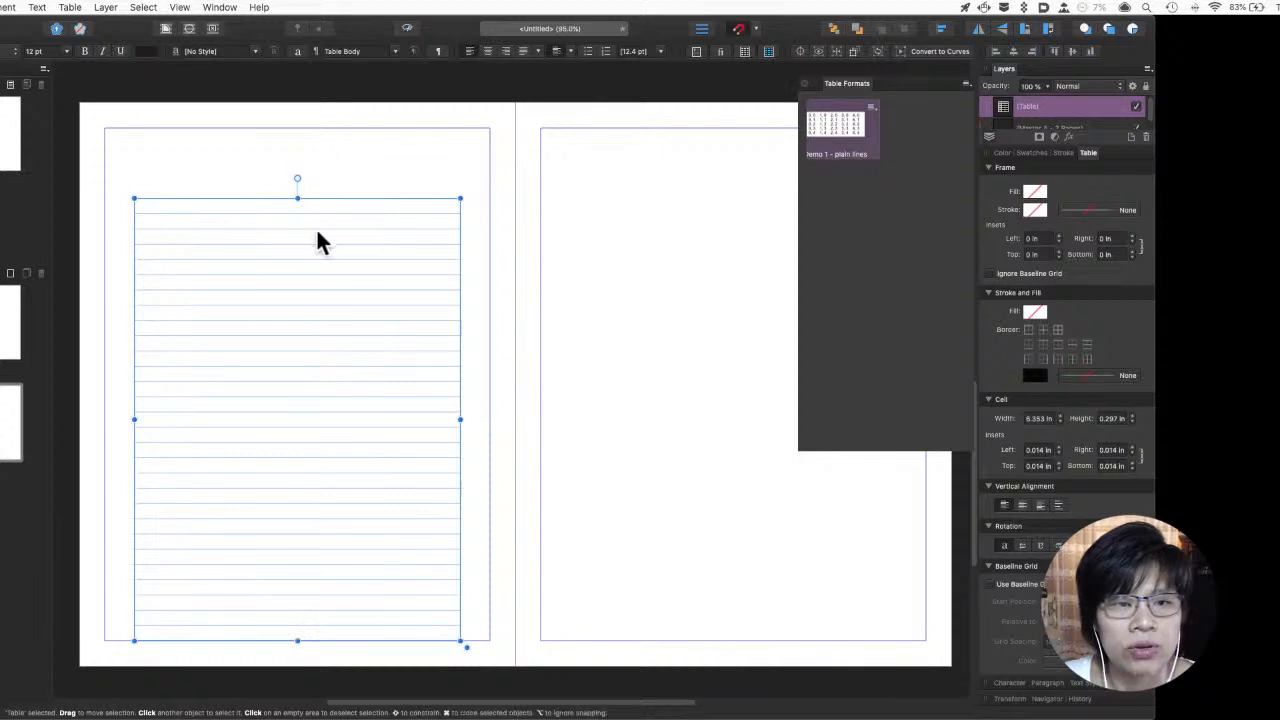
click(159, 185)
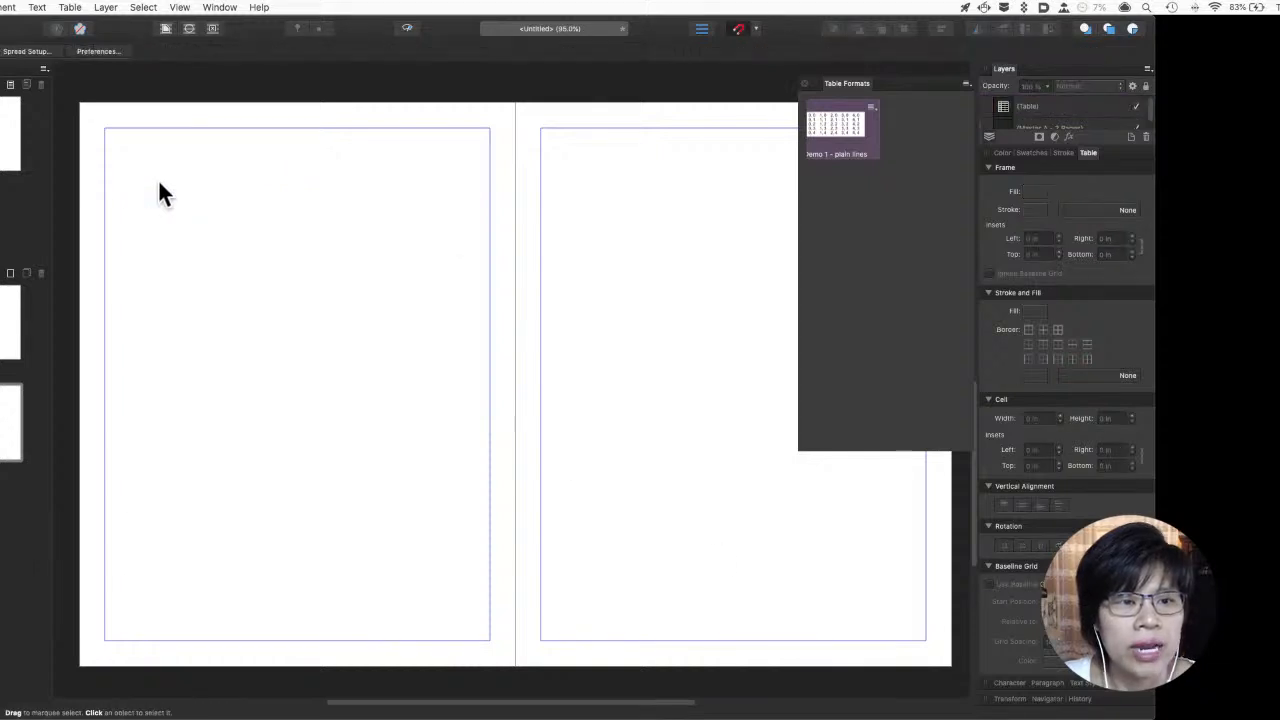
In the "Demo 1 - plain lines" format, give all horizontal borders a solid 0.8 pt line
click(276, 289)
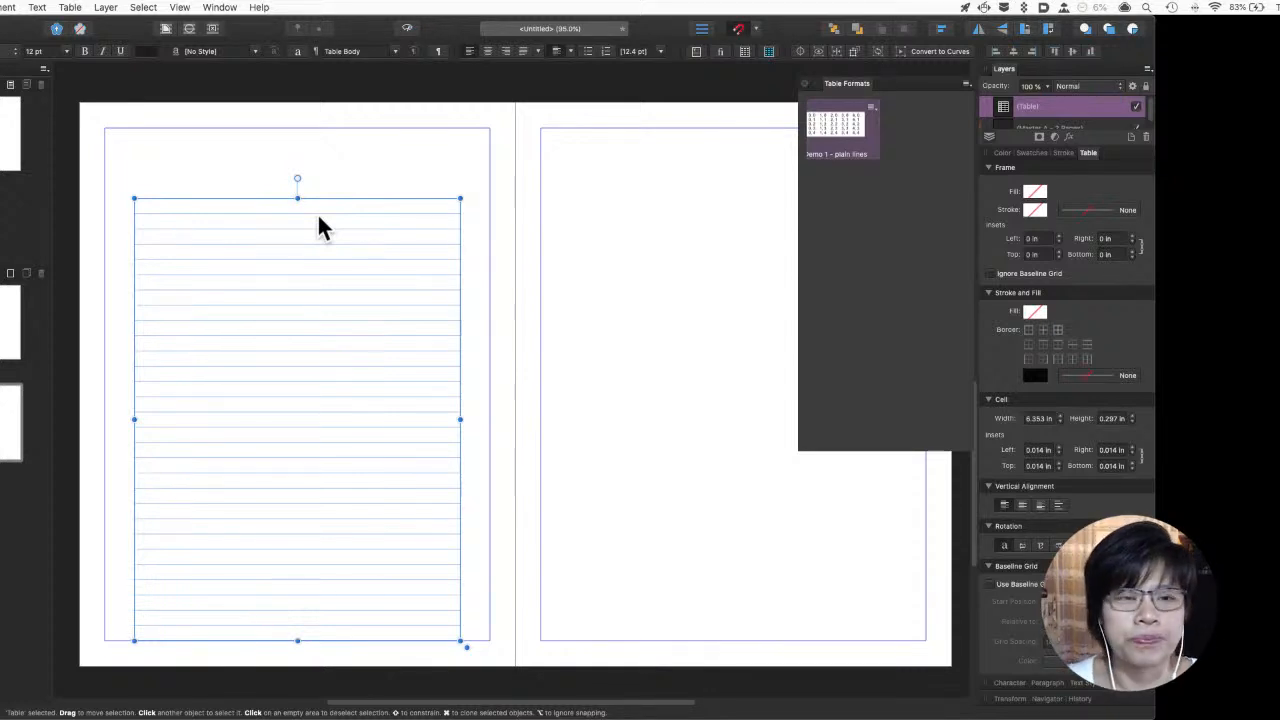
double_click(848, 133)
drag(327, 200, 556, 144)
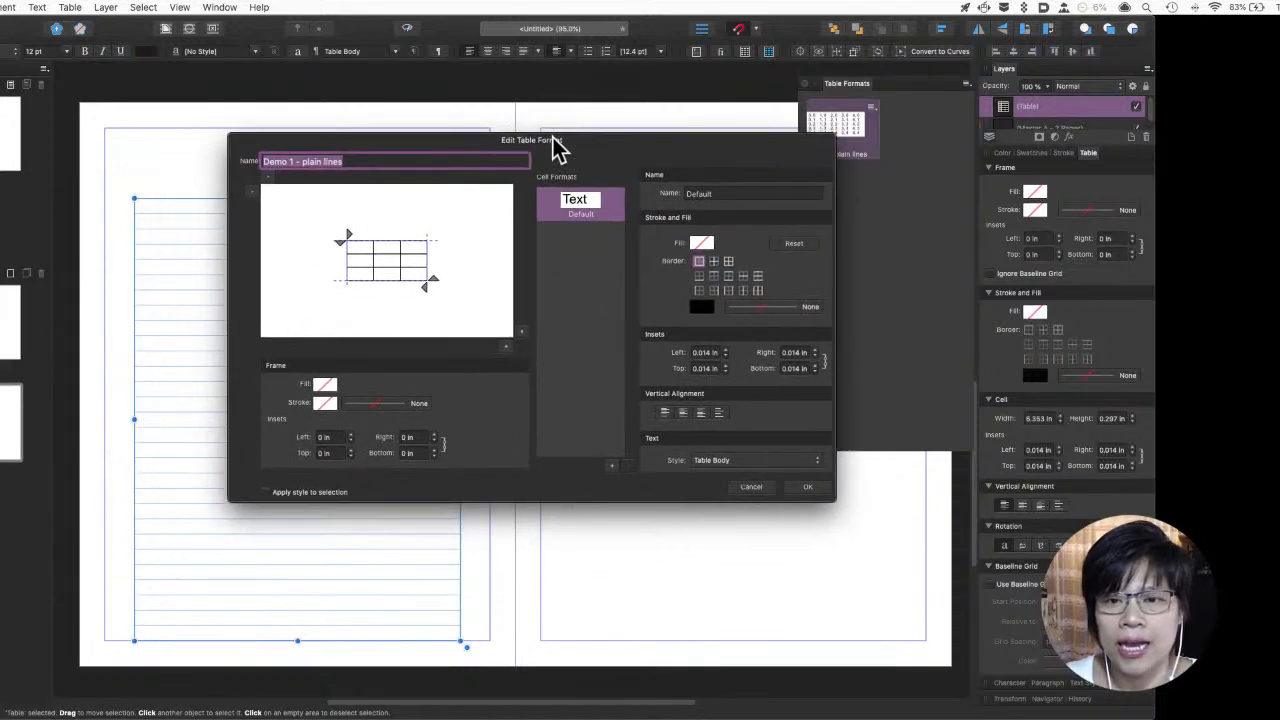
click(758, 278)
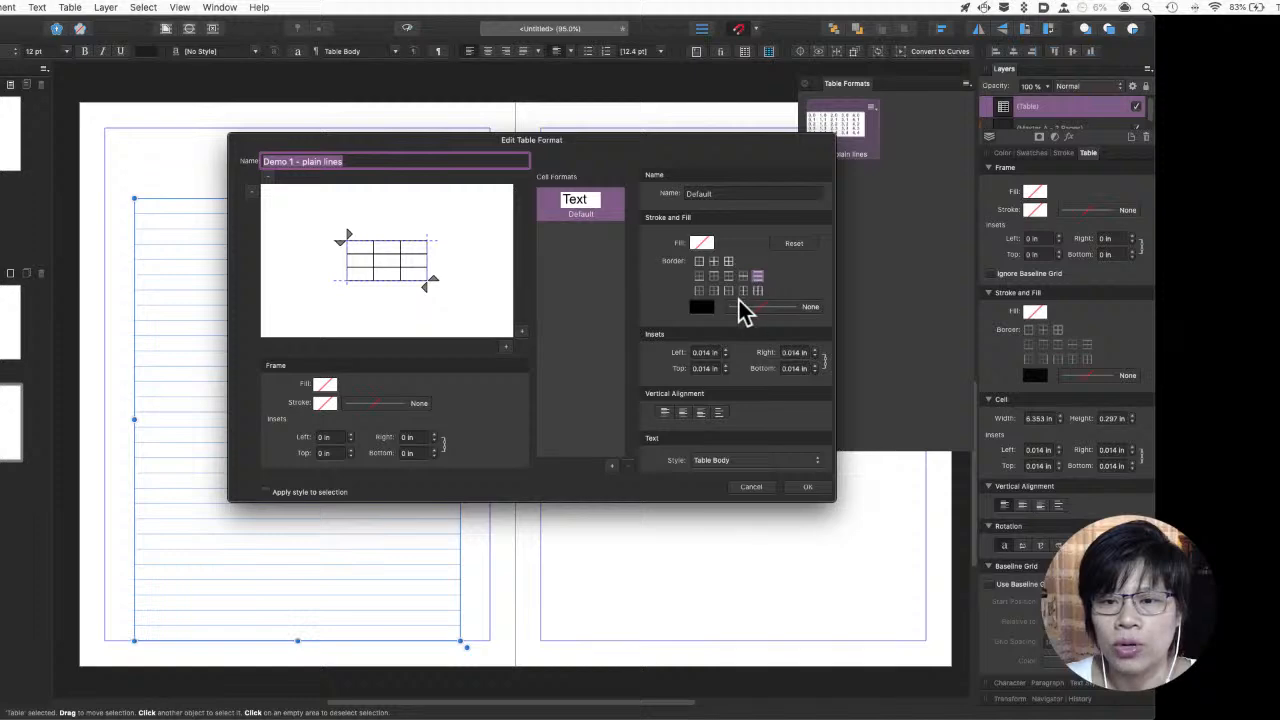
click(740, 305)
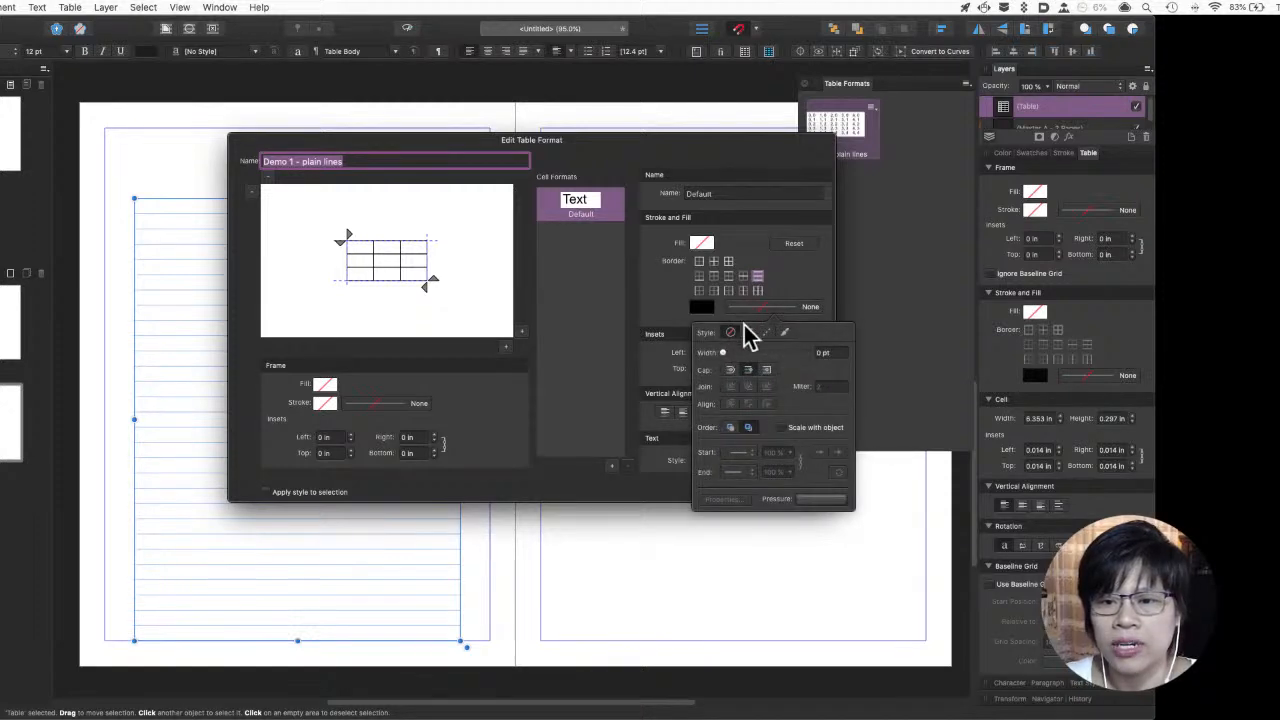
click(750, 333)
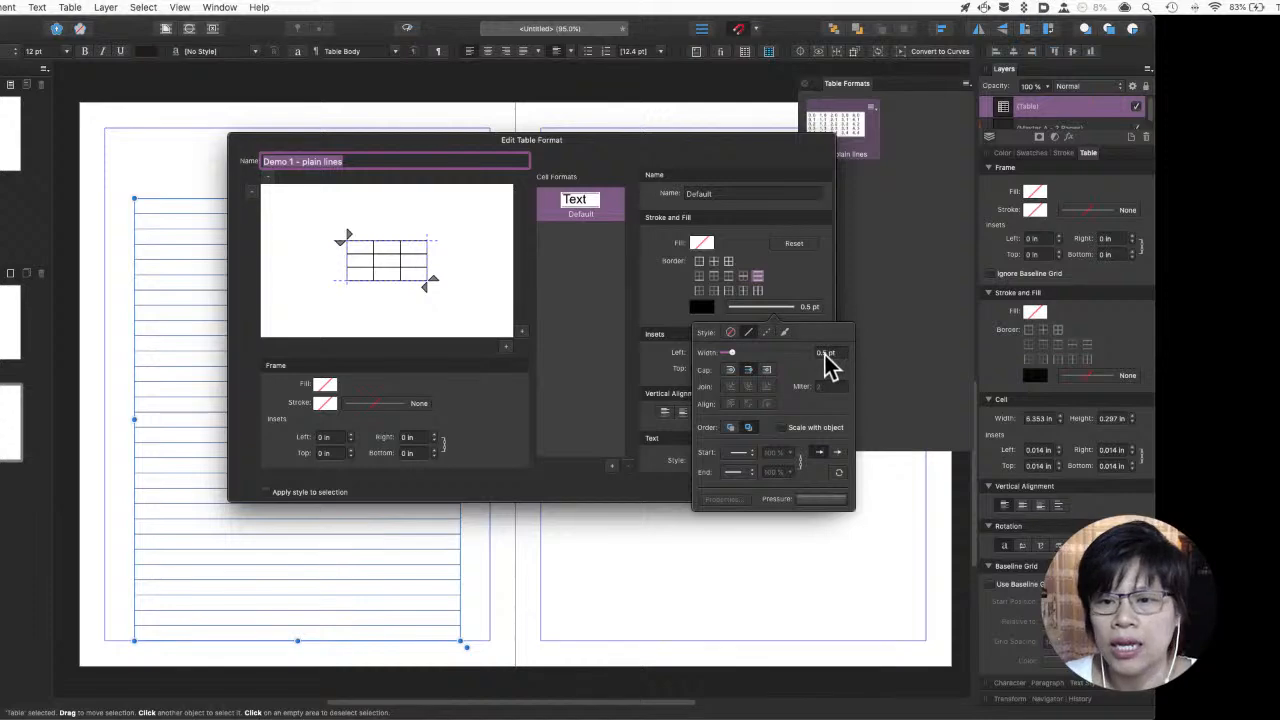
click(825, 354)
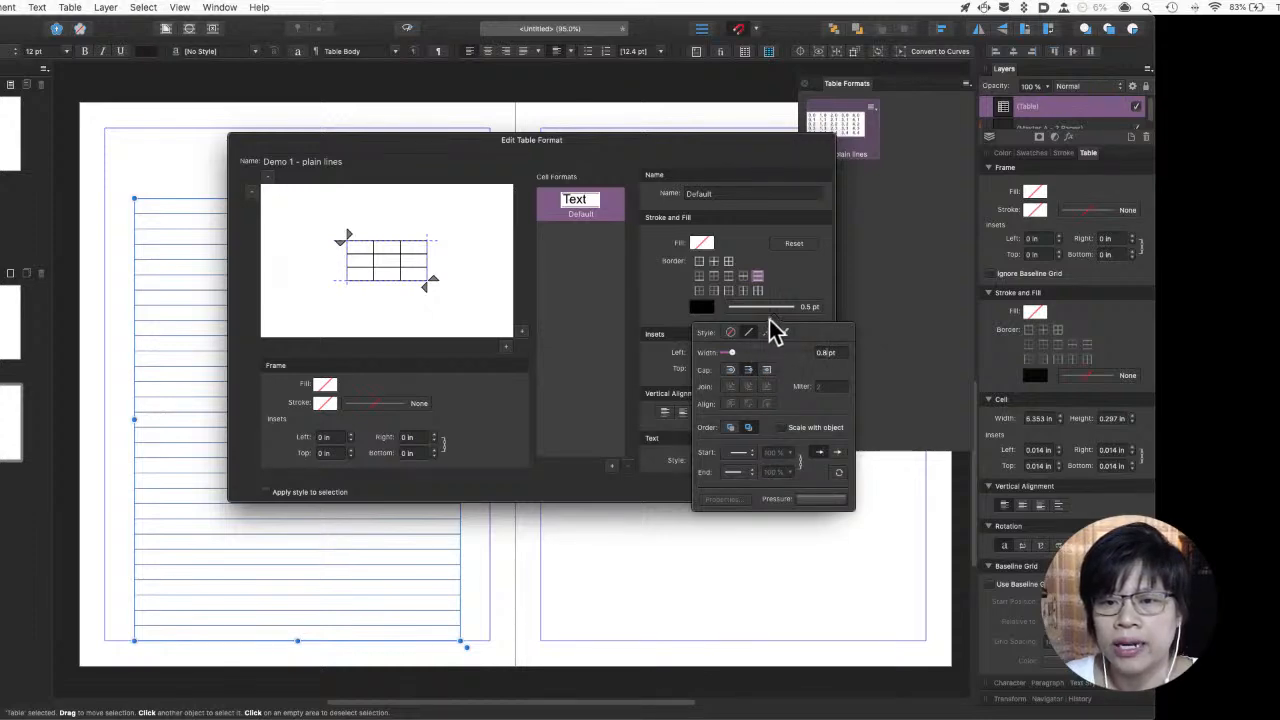
Colour the horizontal borders light grey, save the table format, and deselect the table
click(708, 312)
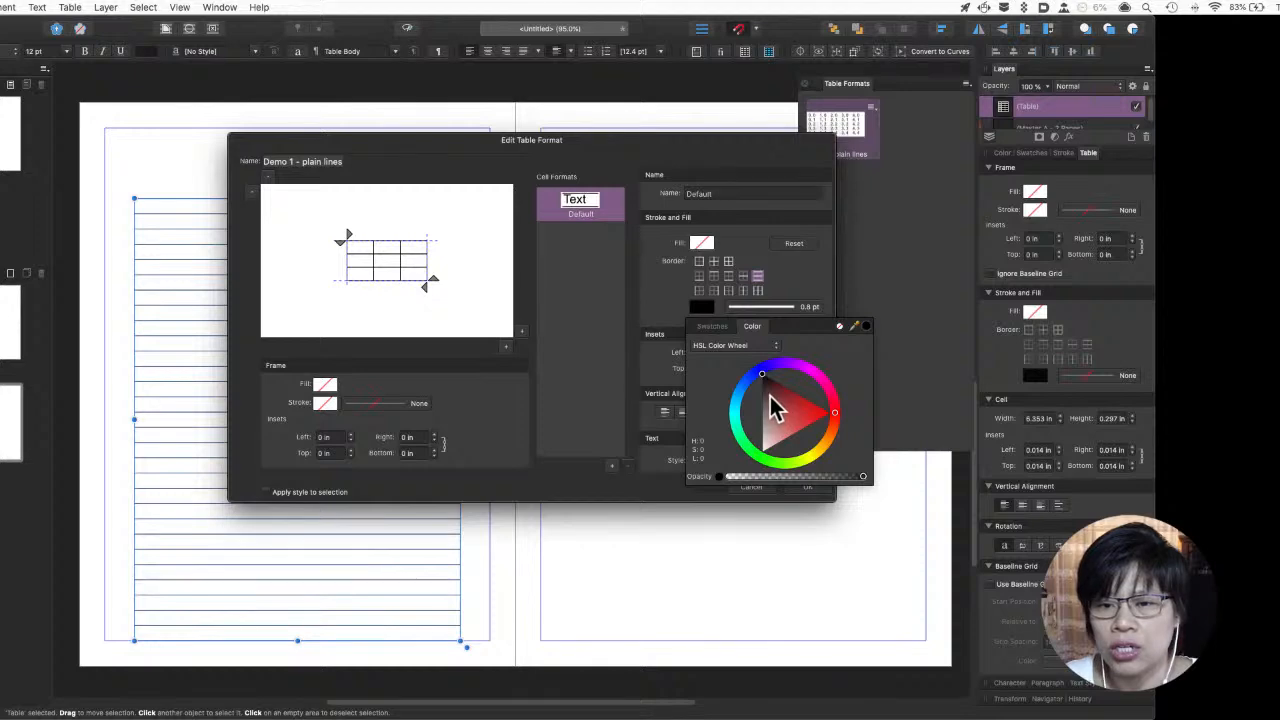
click(768, 395)
click(768, 398)
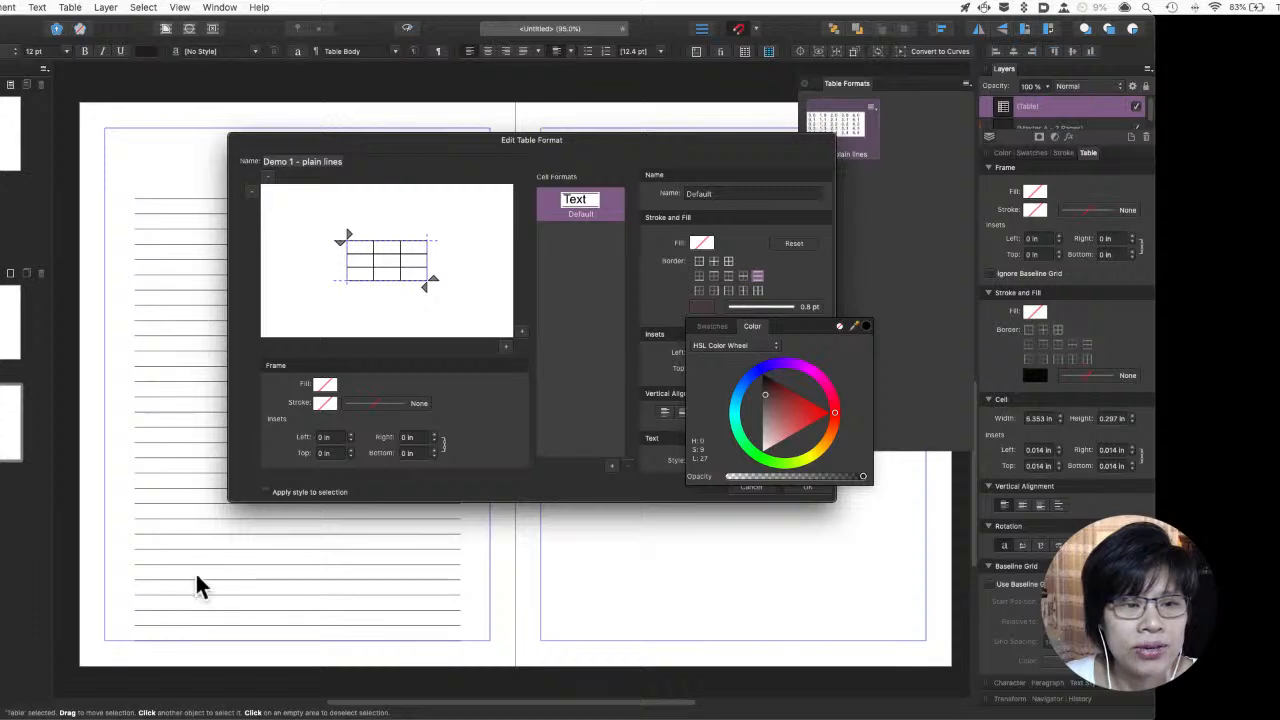
mouse_move(764, 392)
mouse_down()
mouse_move(790, 410)
mouse_move(778, 411)
mouse_move(786, 423)
mouse_move(766, 410)
mouse_move(762, 432)
mouse_up()
click(652, 294)
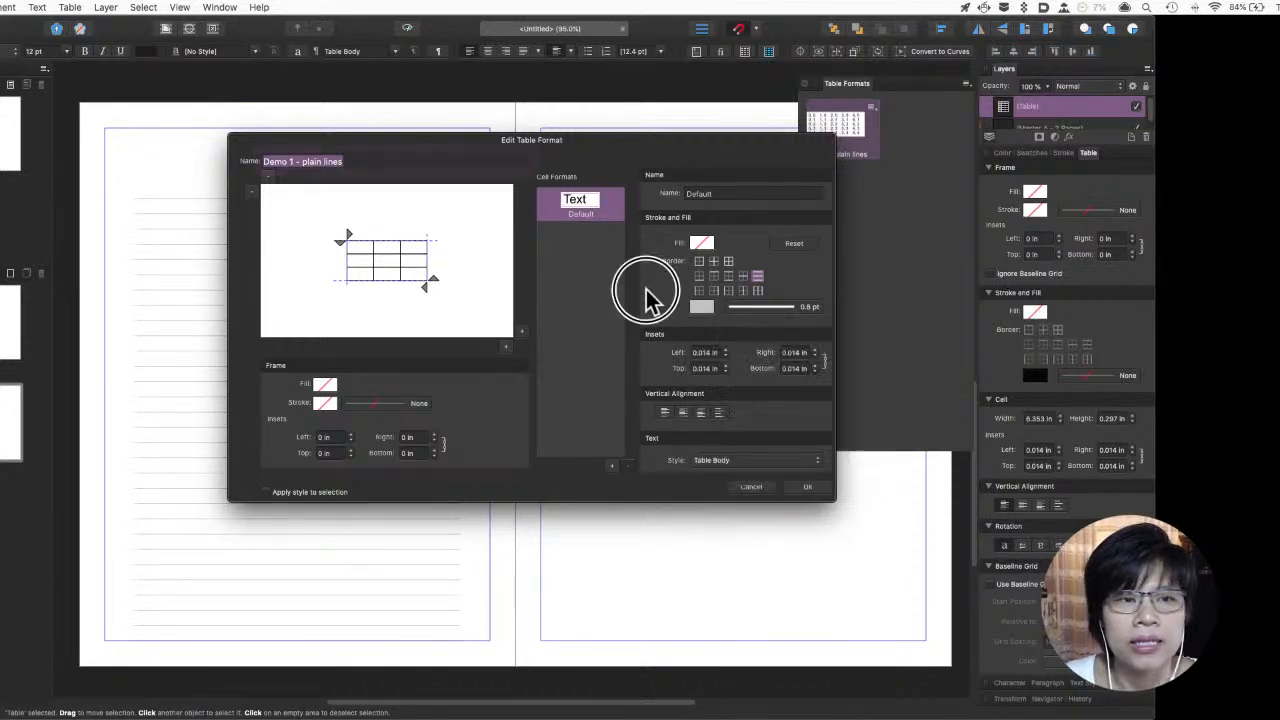
click(806, 487)
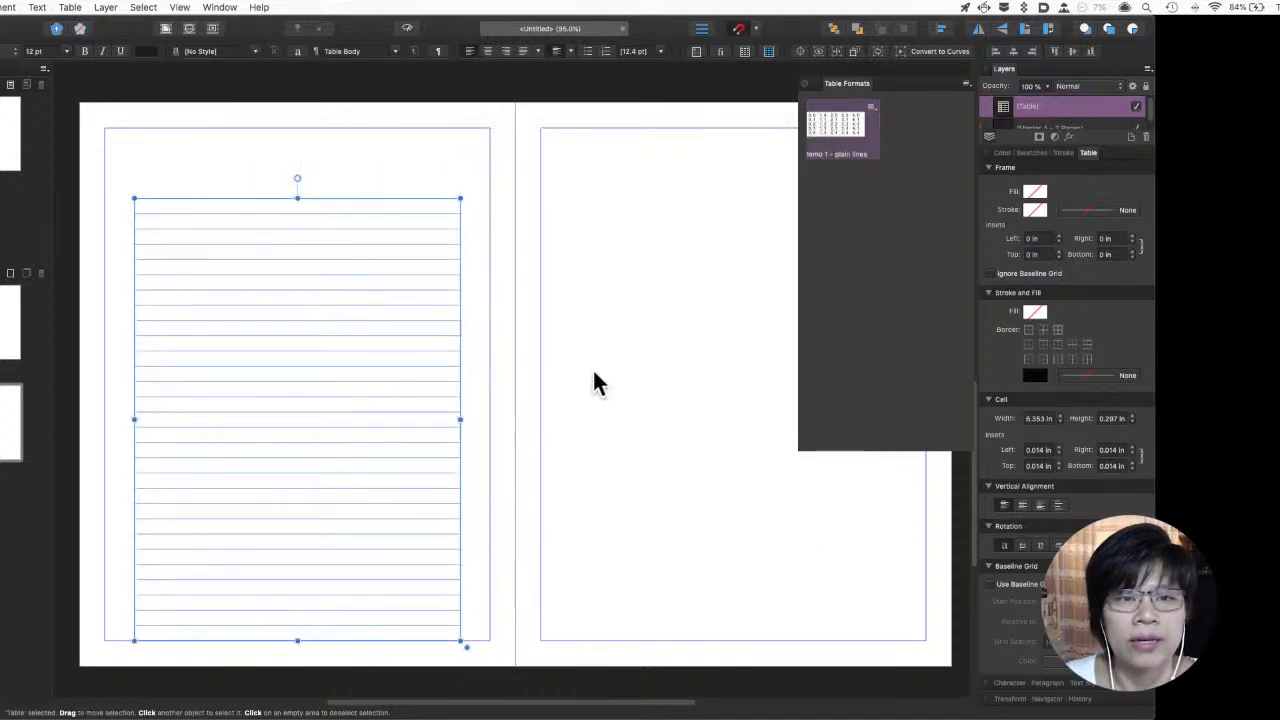
click(473, 231)
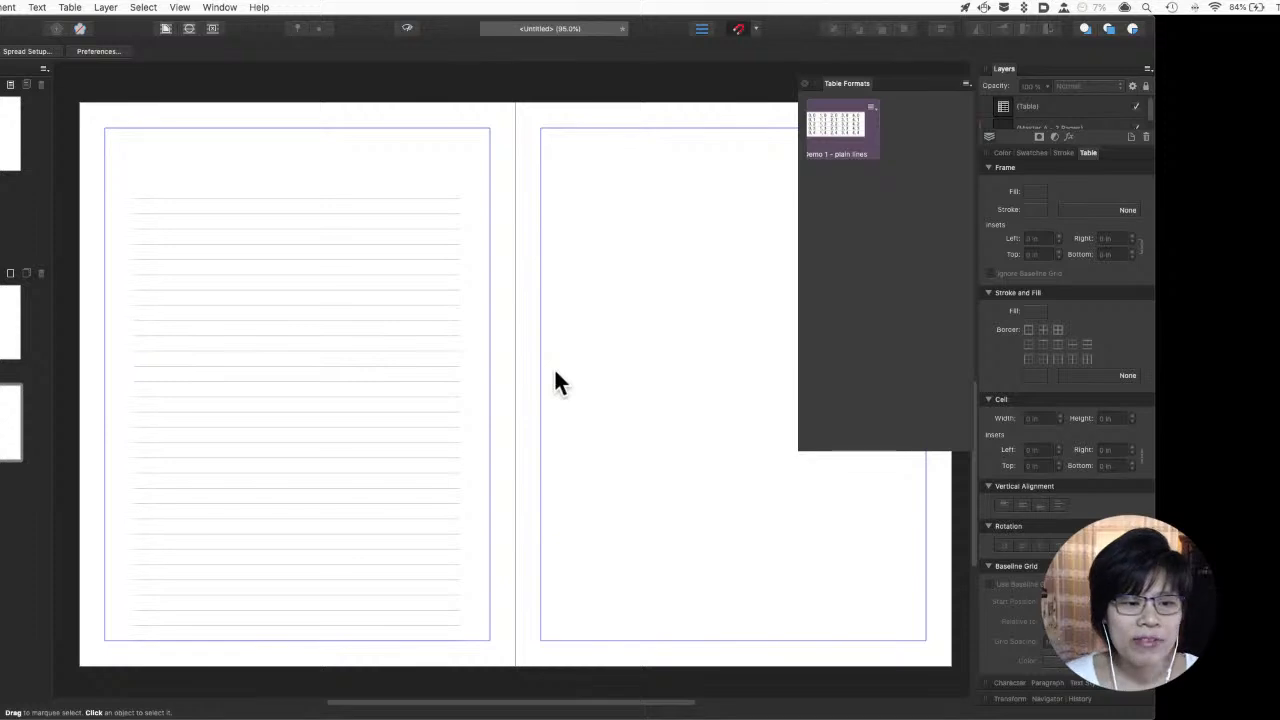
Duplicate the lined table from the left page onto the right page, level with the original
drag(255, 355, 260, 348)
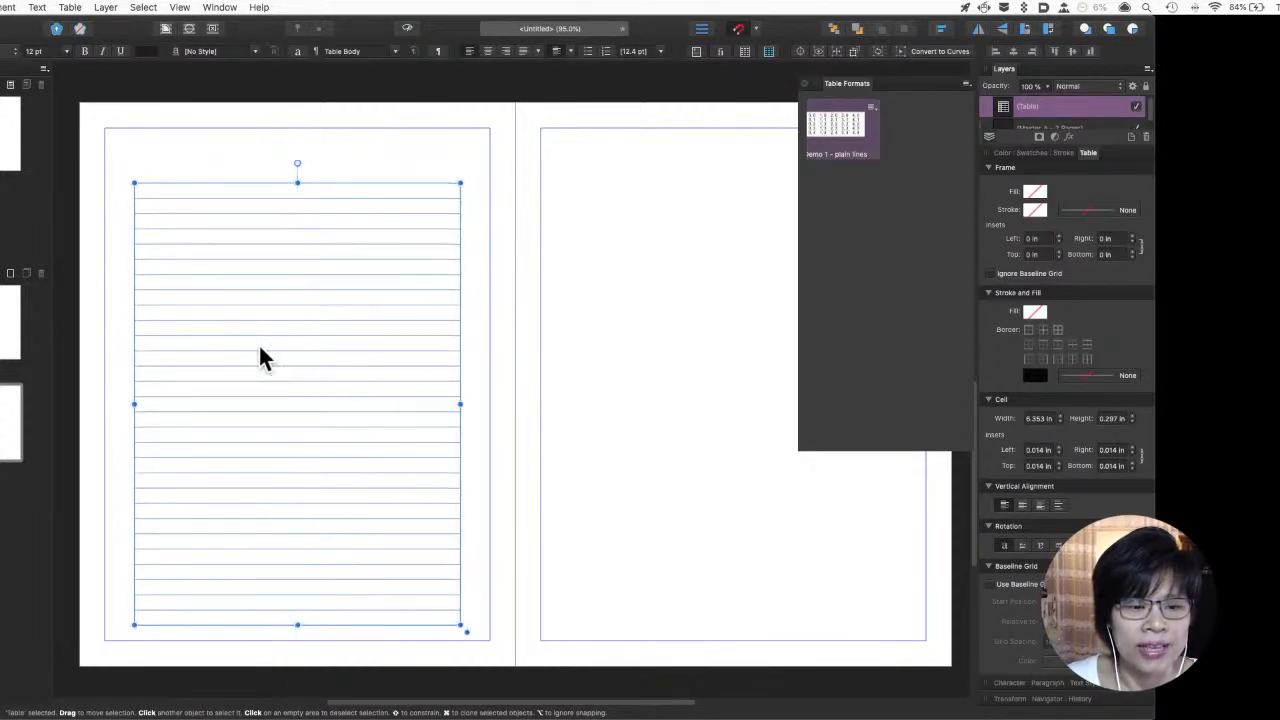
click(481, 622)
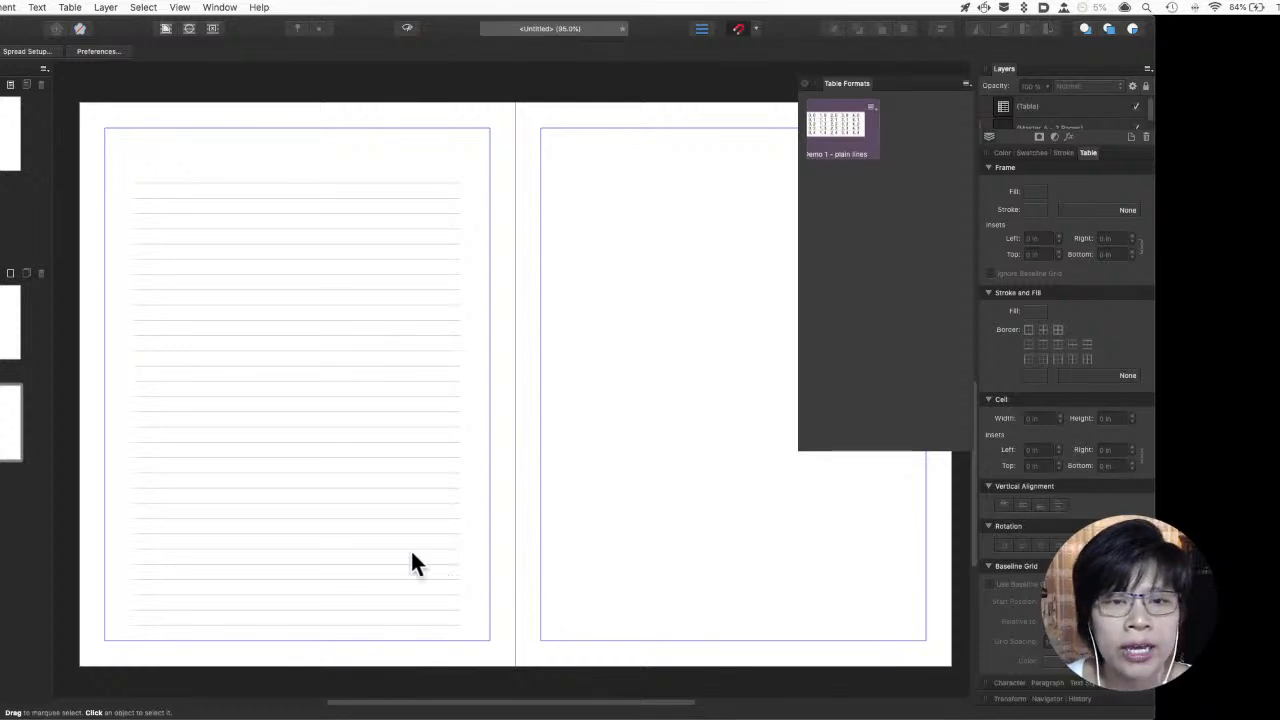
click(397, 503)
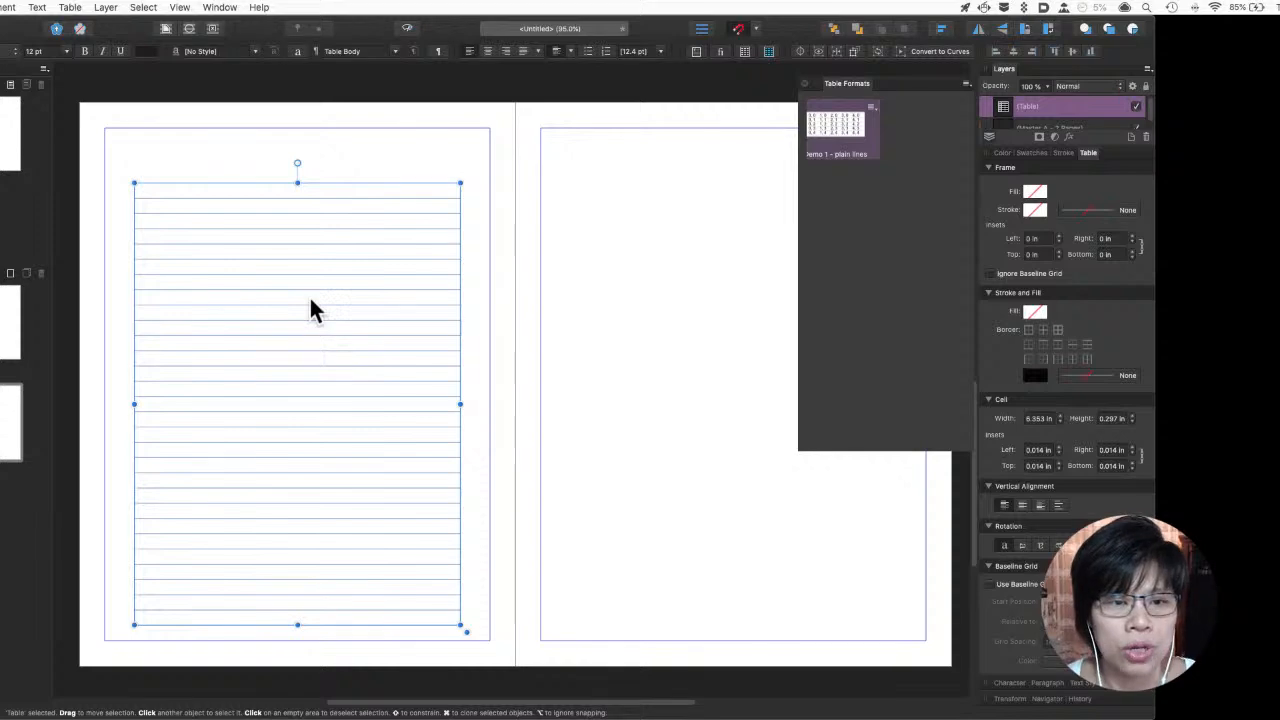
drag(310, 299, 725, 306)
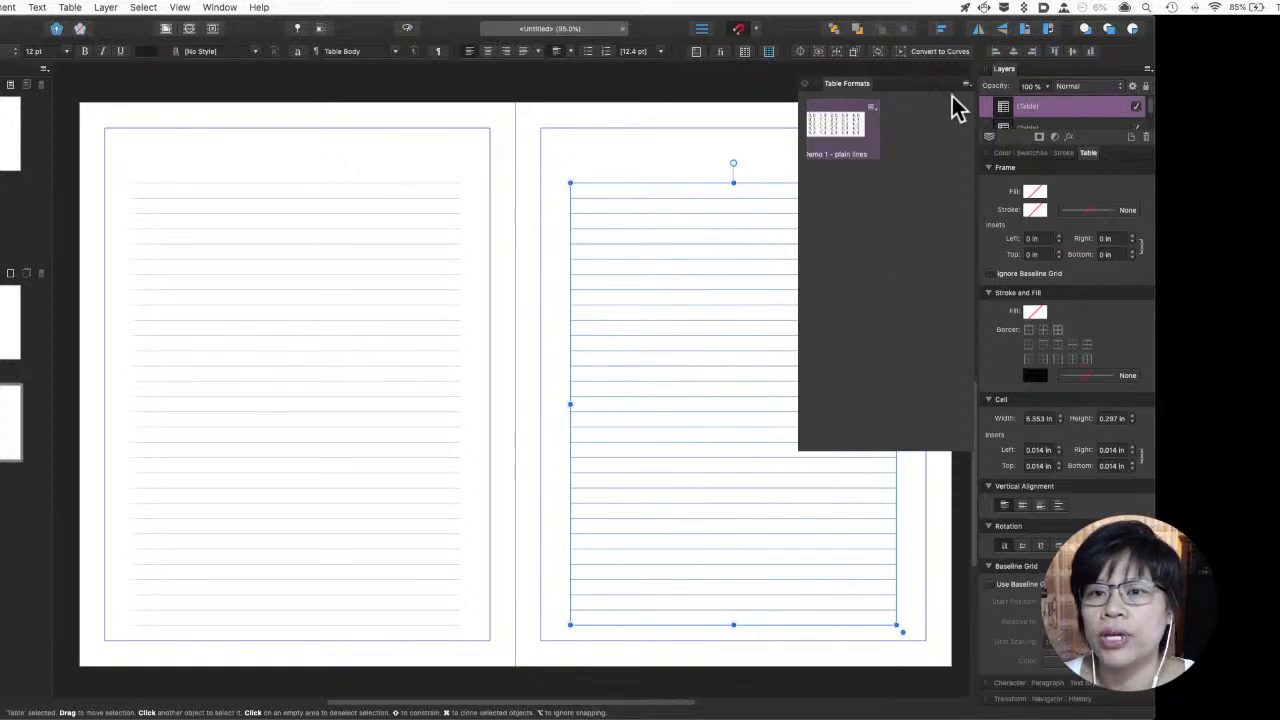
Start editing a copy of the "Demo 1 - plain lines" table format
click(872, 109)
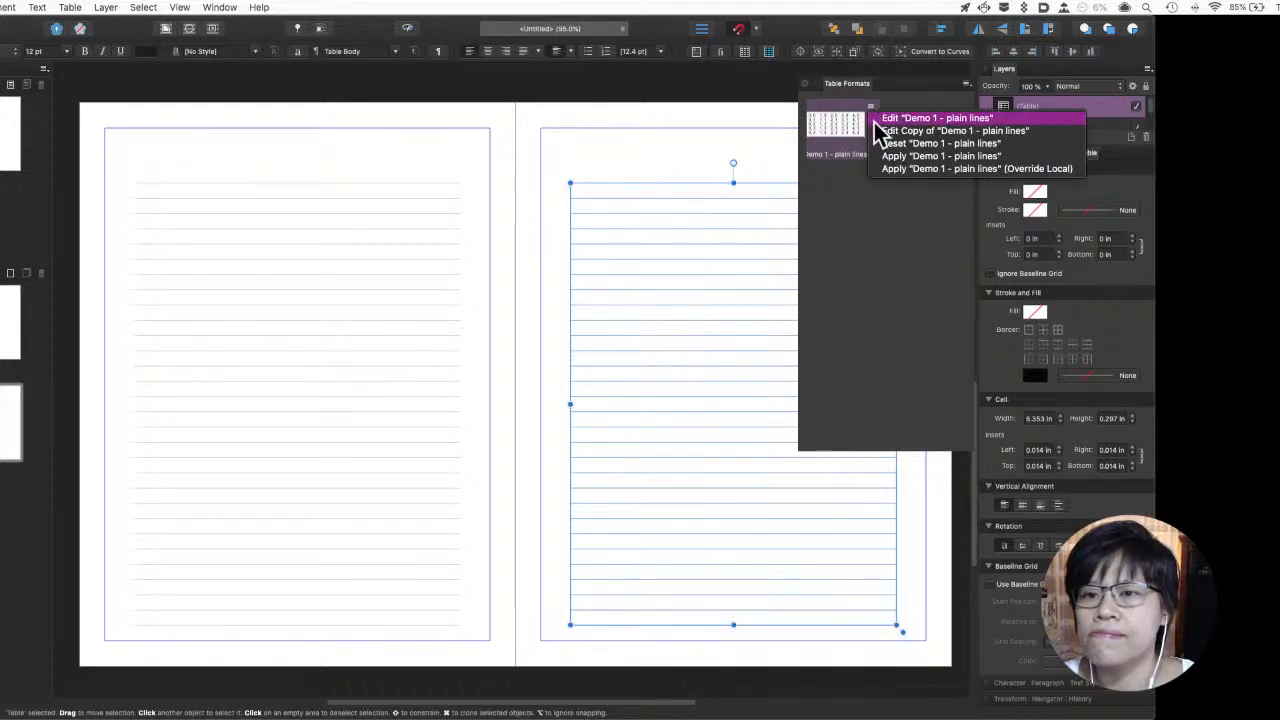
click(873, 220)
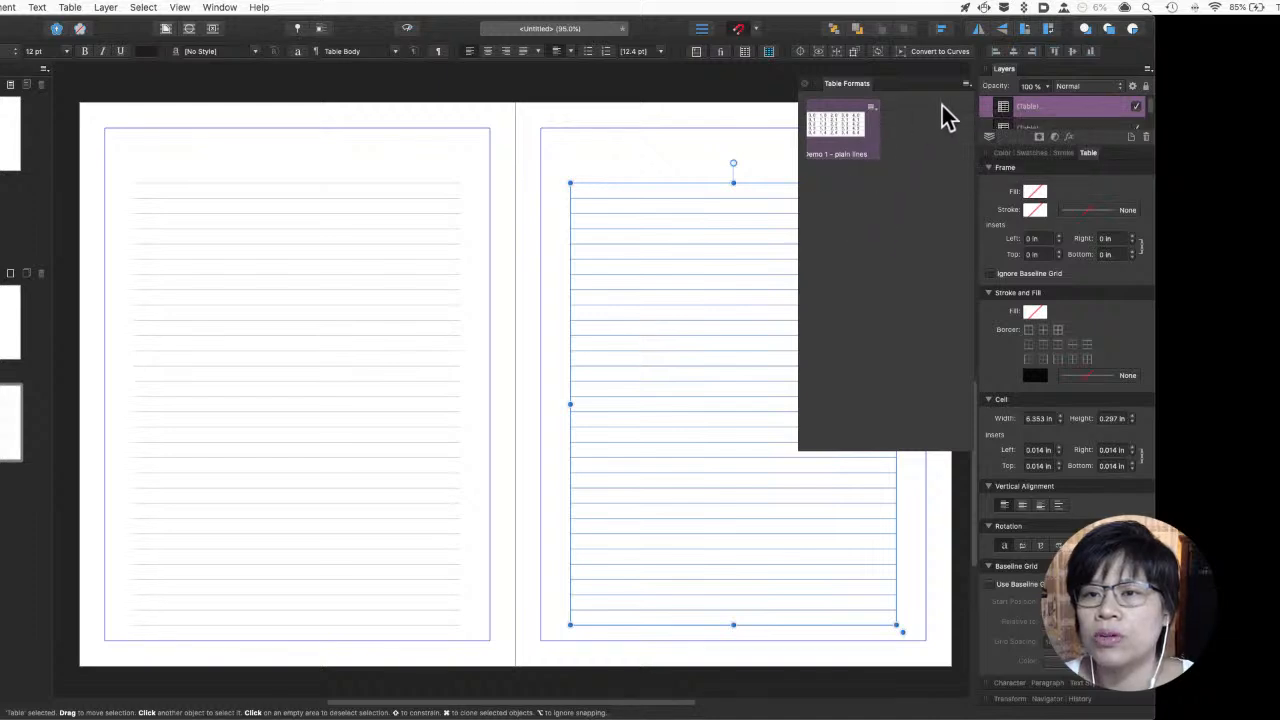
right_click(838, 145)
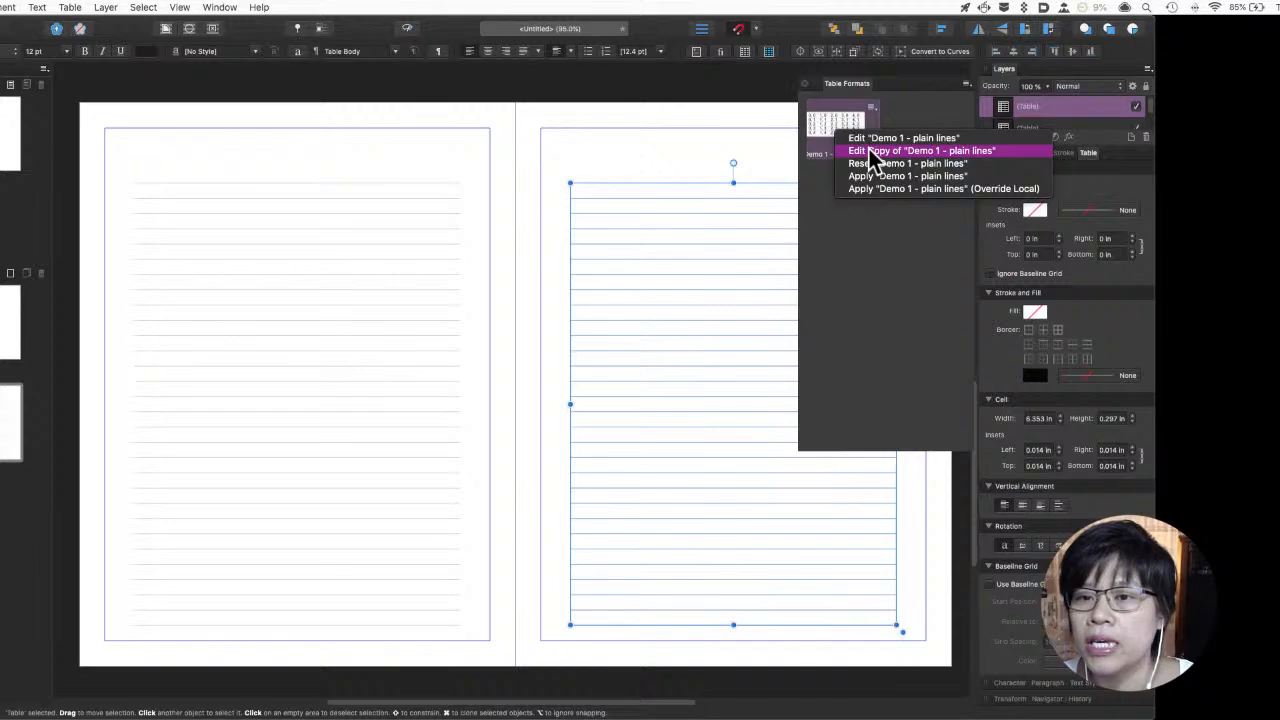
click(873, 156)
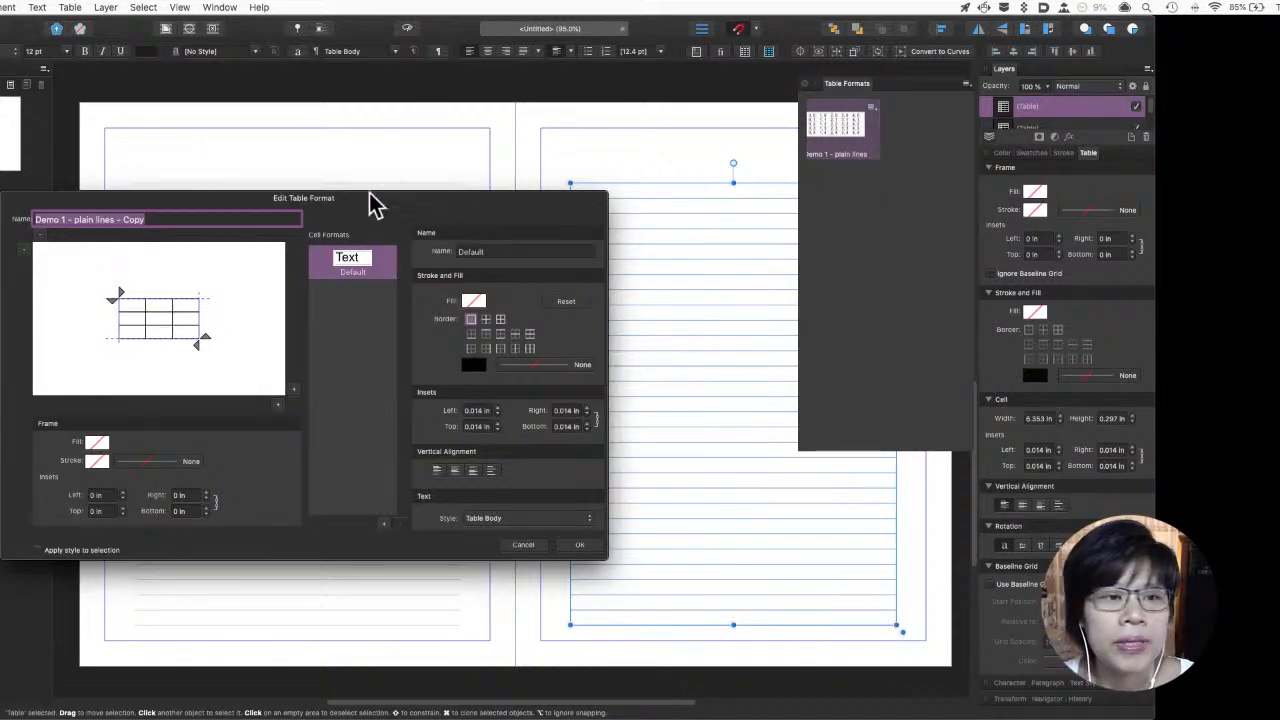
drag(166, 199, 324, 186)
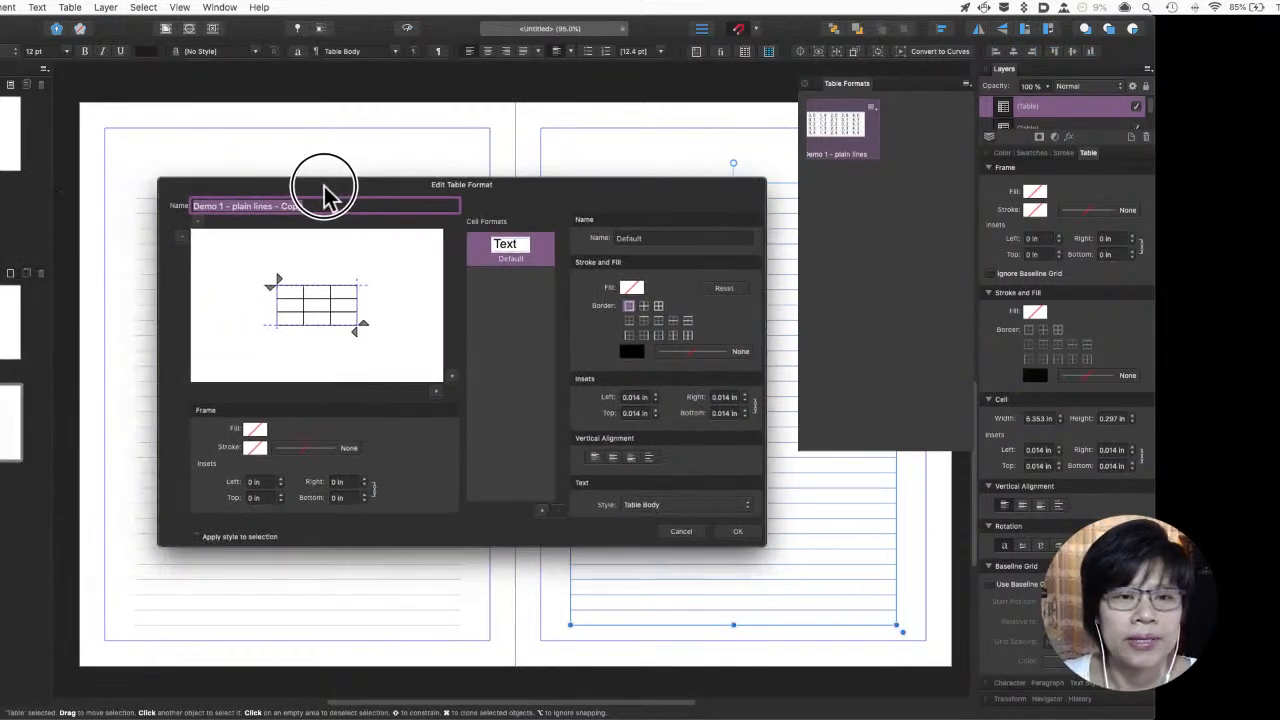
Name the copied table format "Demo 2 - dotted lines"
click(293, 205)
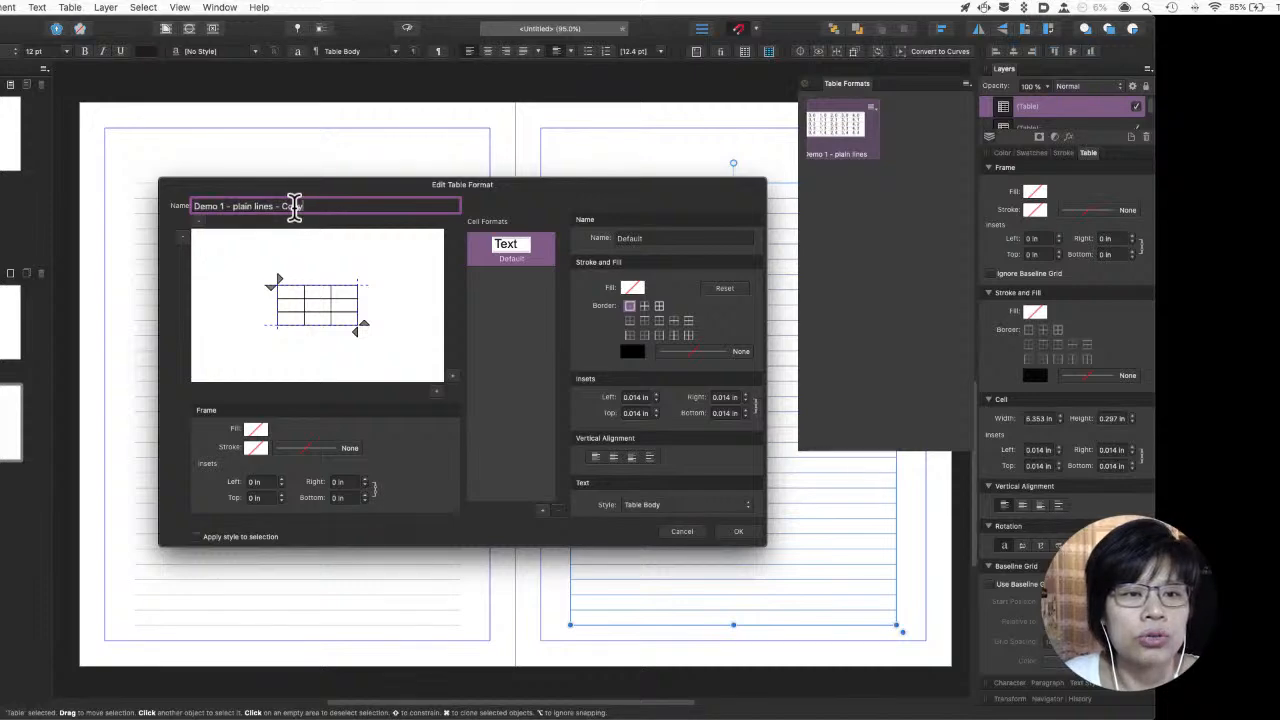
key(Left)
key(Left)
key(Left)
key(Left)
key(Left)
key(Left)
key(Left)
key(Left)
key(Left)
key(Left)
key(Left)
key(Left)
key(Left)
key(Left)
key(Left)
key(Left)
key(Left)
key(Left)
key(Left)
key(BackSpace)
text(2)
key(Right)
key(Right)
key(Right)
key(alt+shift+Right)
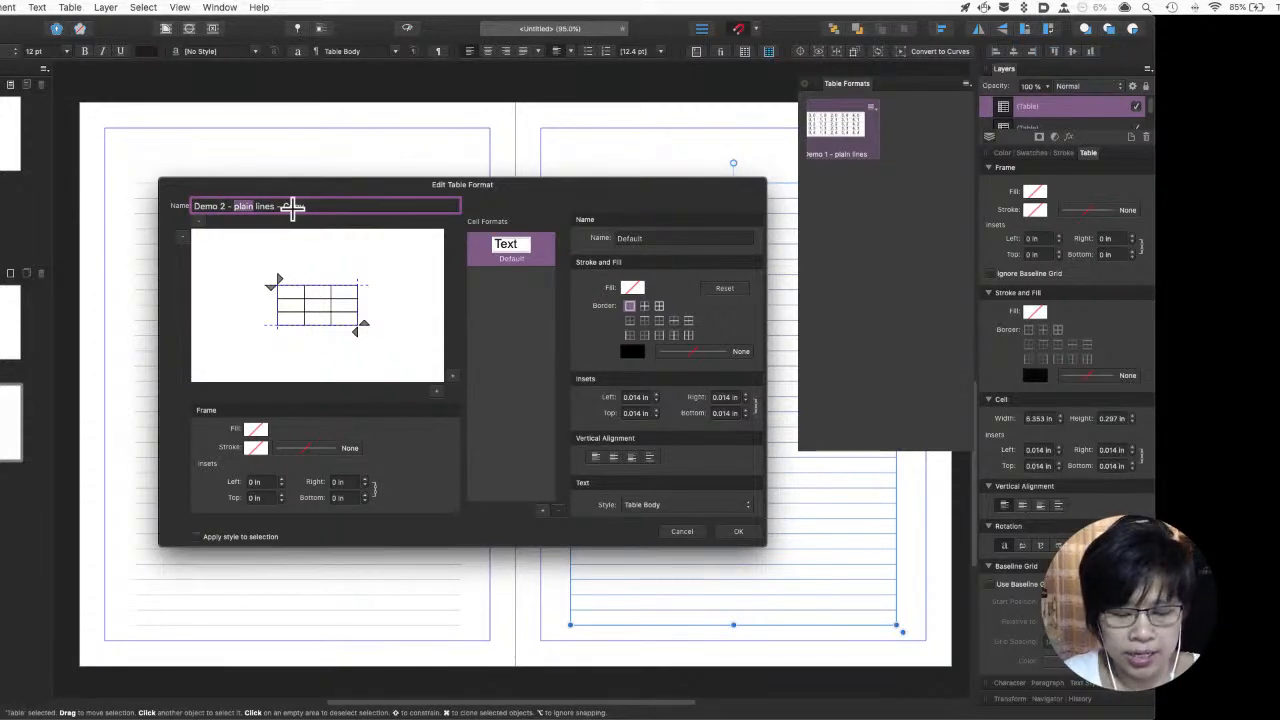
text(dotted)
key(alt+Right)
key(super+shift+Right)
key(BackSpace)
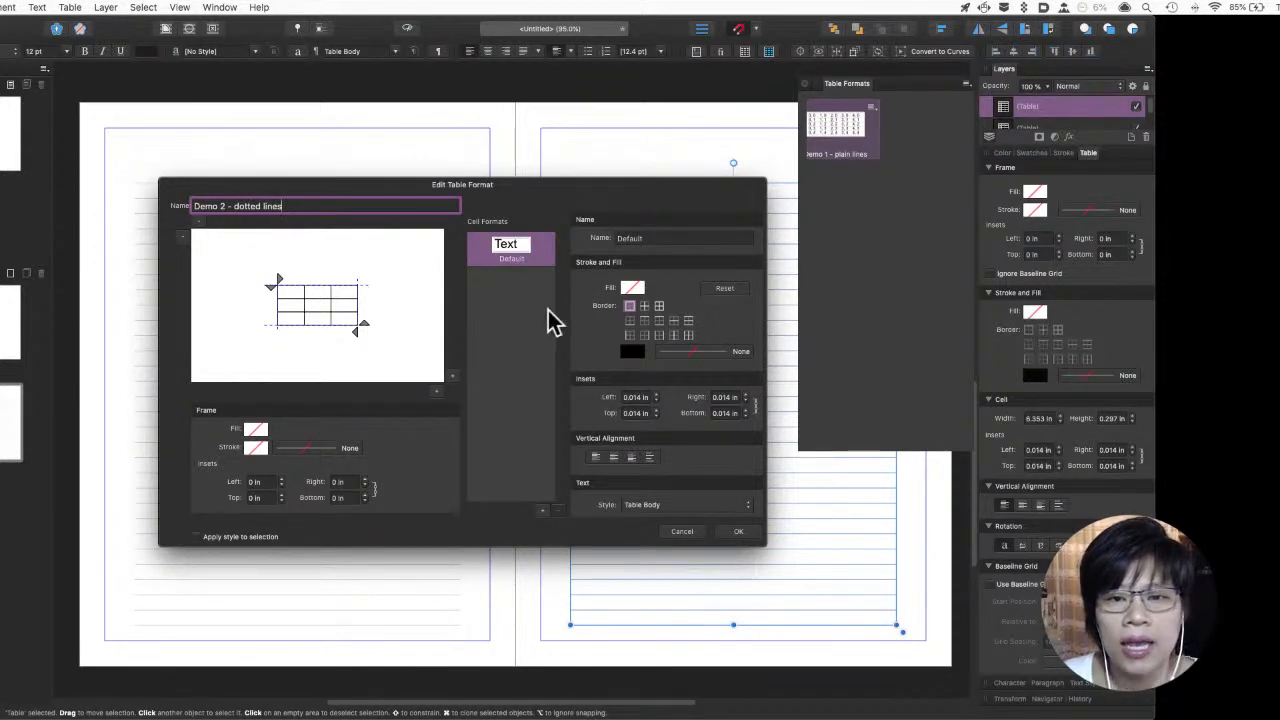
Give all horizontal borders of the "Demo 2 - dotted lines" format a dashed line style, and save the format
click(687, 322)
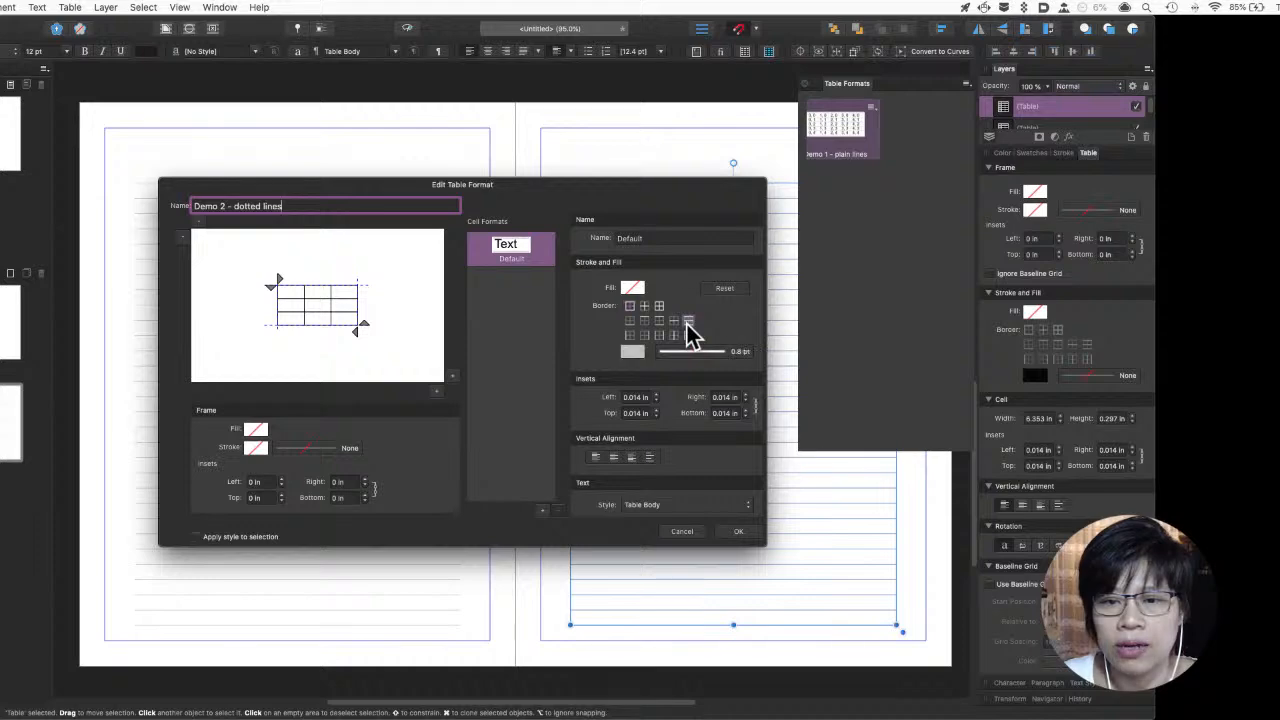
click(685, 354)
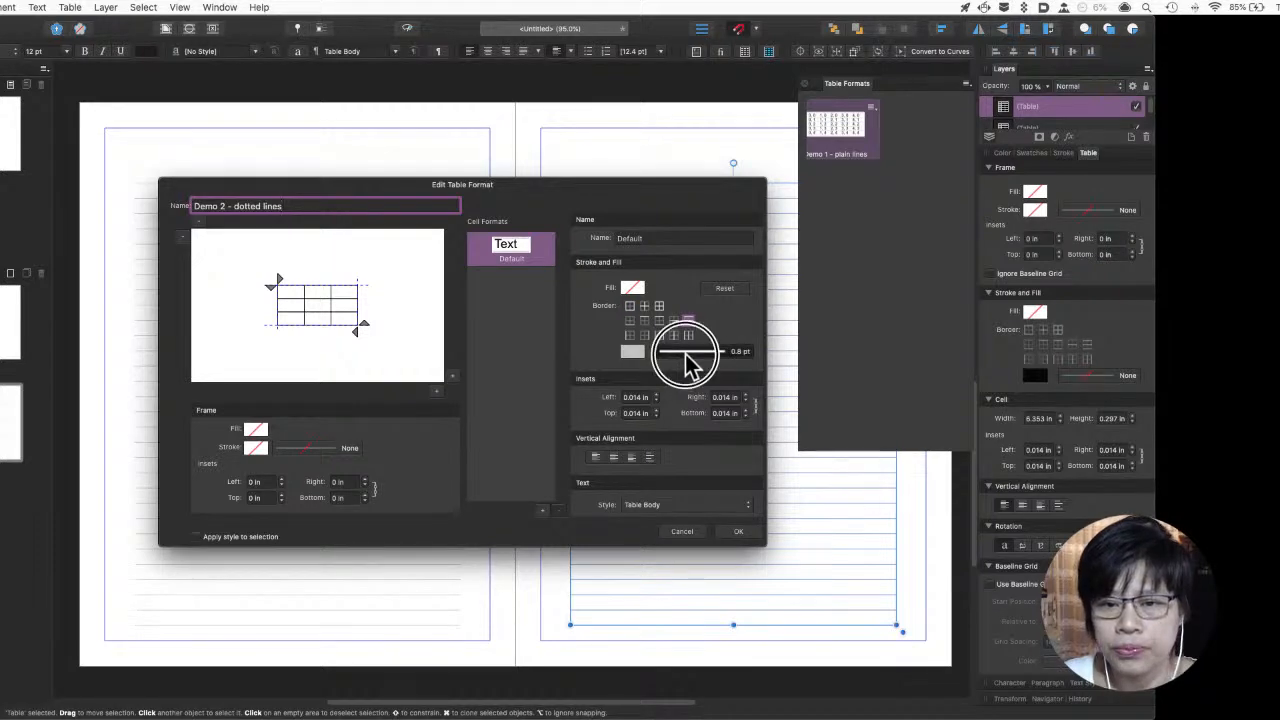
click(686, 355)
click(697, 378)
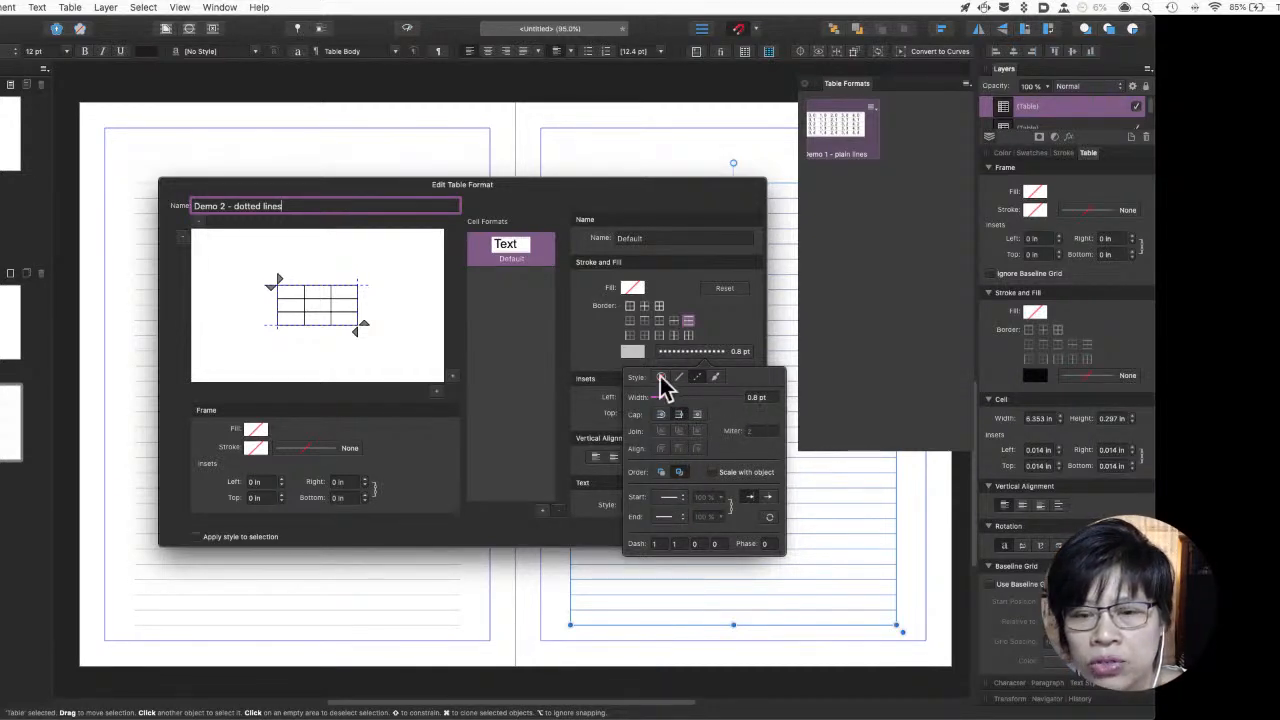
click(597, 318)
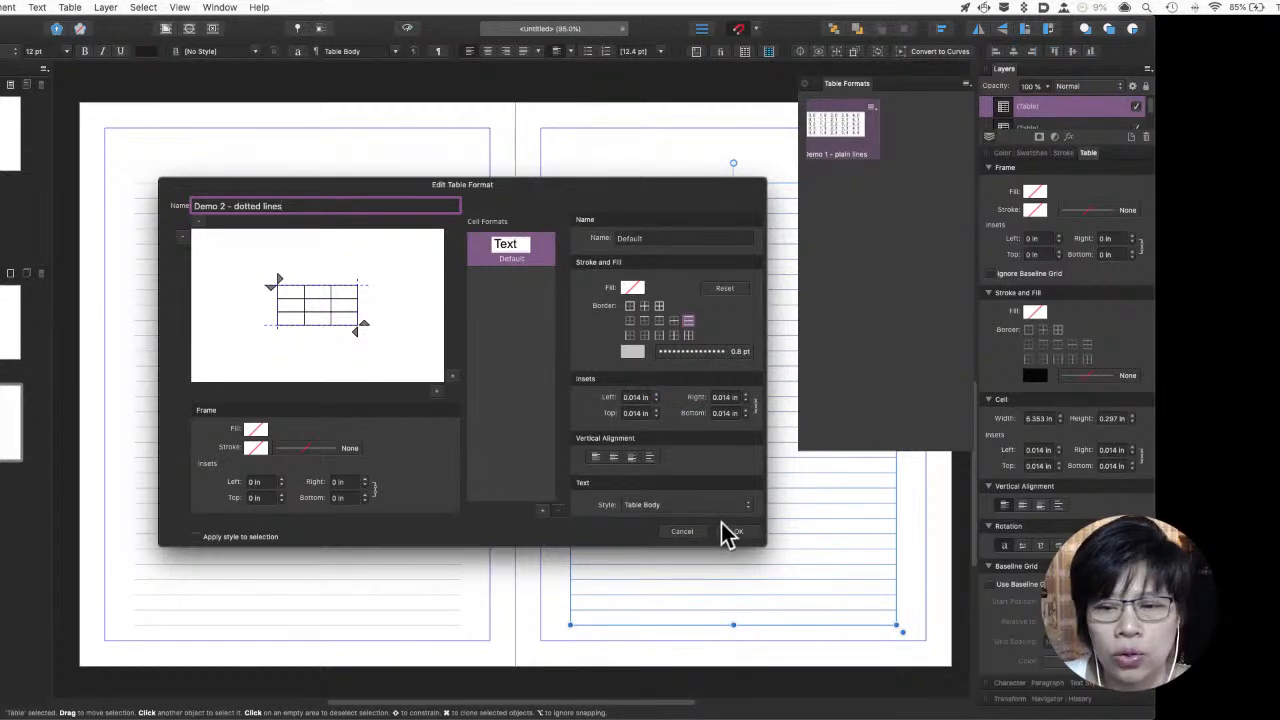
click(737, 532)
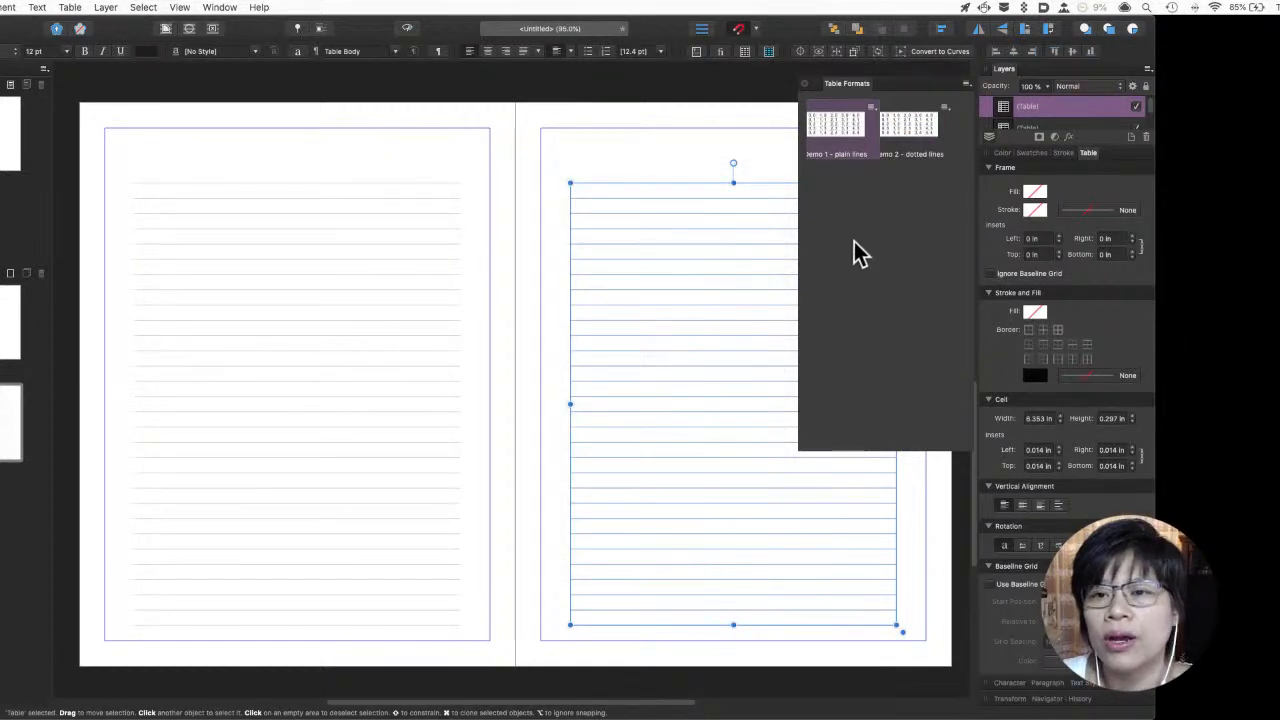
Apply the "Demo 2 - dotted lines" format to the table on the right page, and deselect the table
click(555, 164)
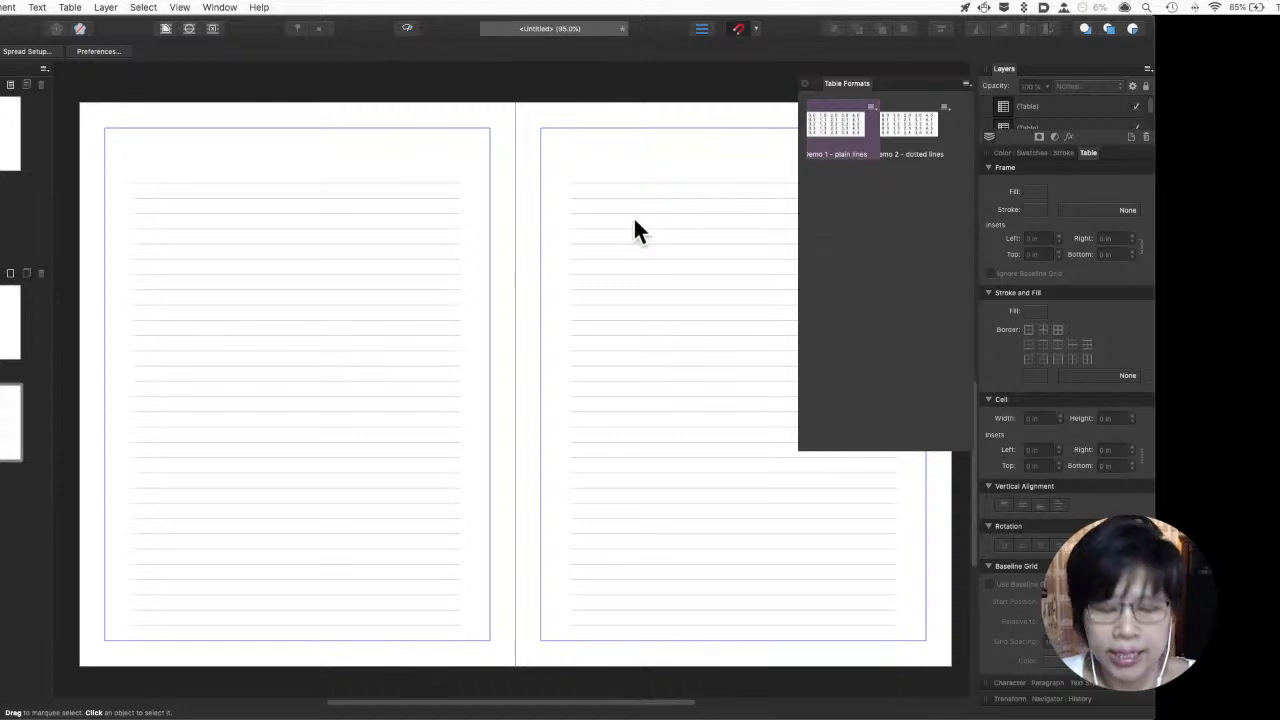
scroll(605, 305, up, 5)
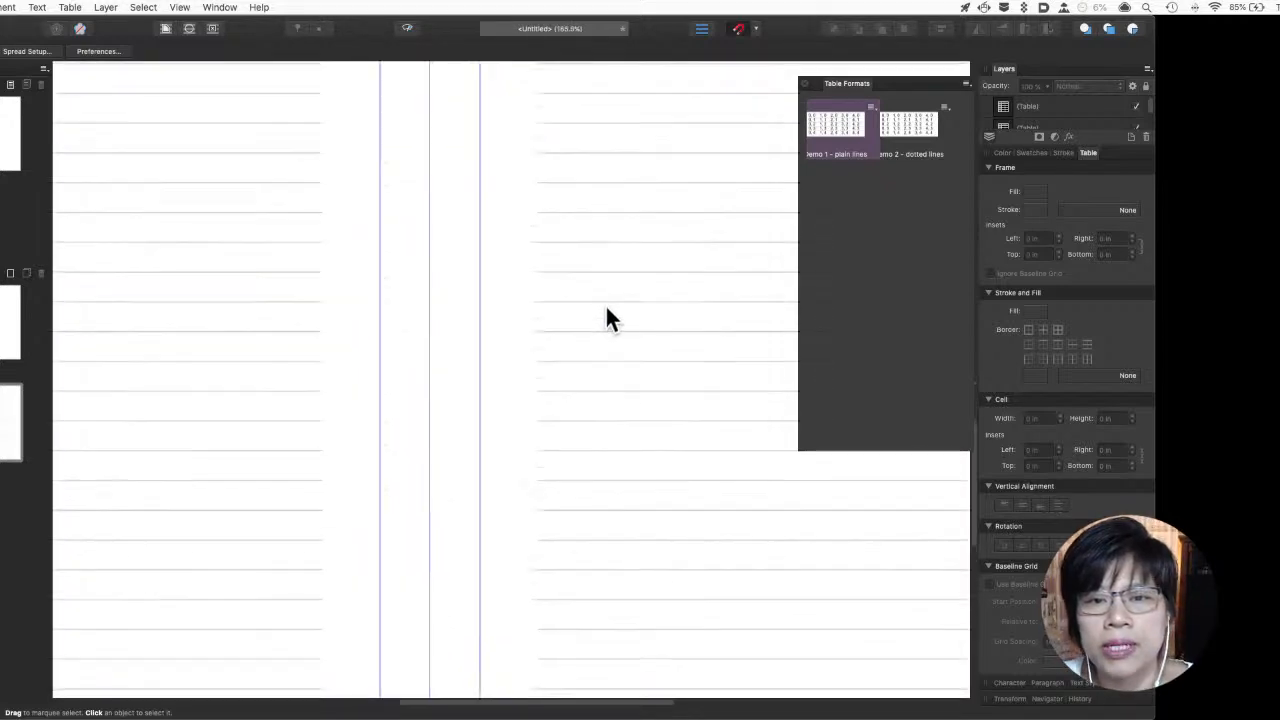
scroll(554, 285, up, 2)
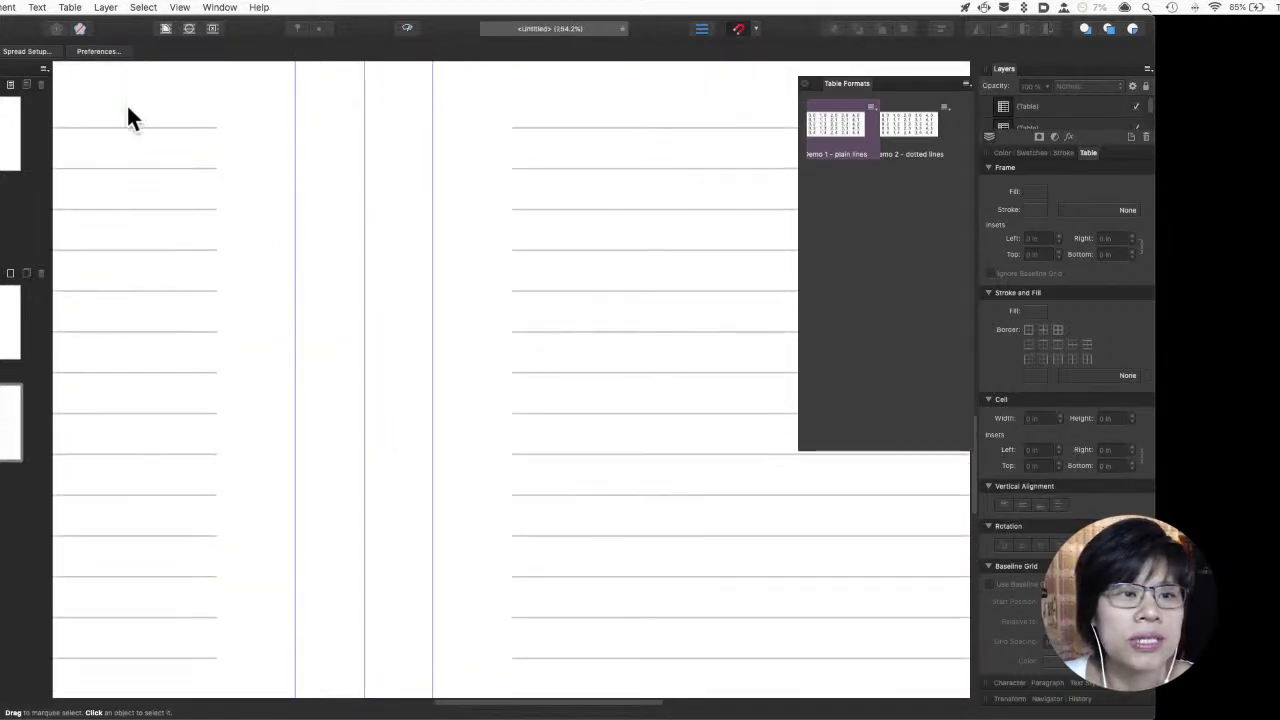
click(560, 128)
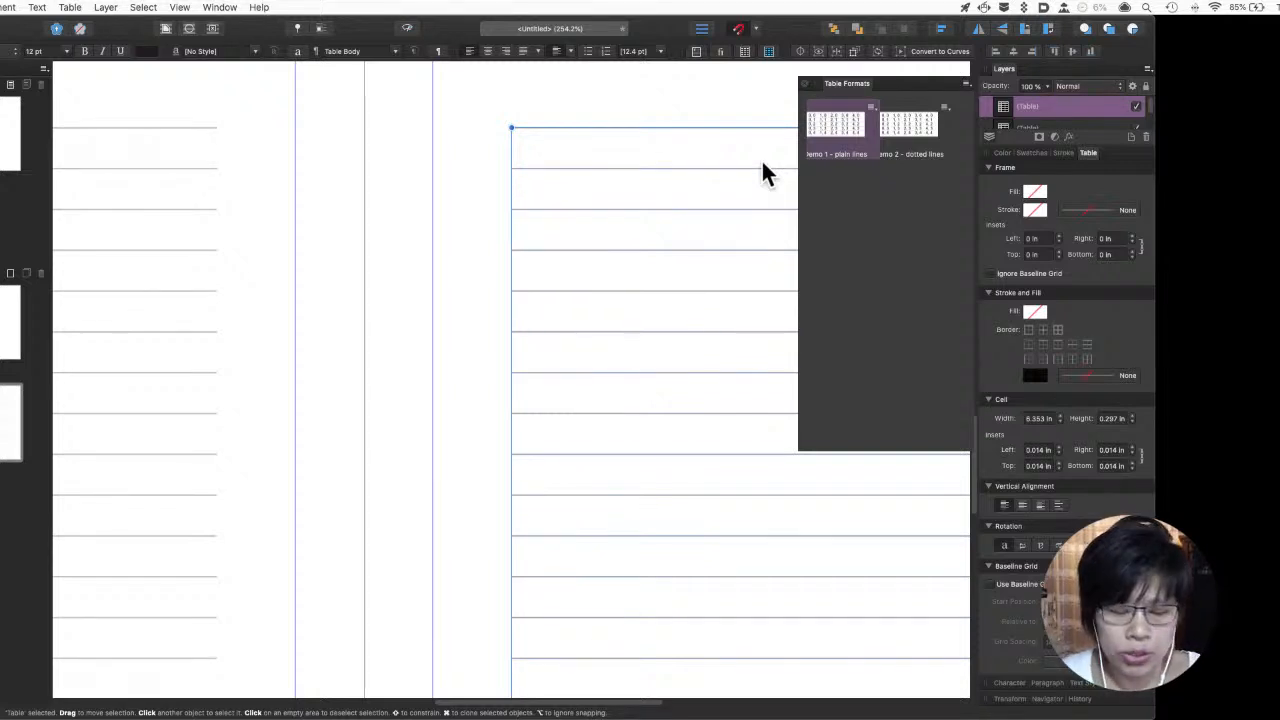
scroll(763, 155, down, 1)
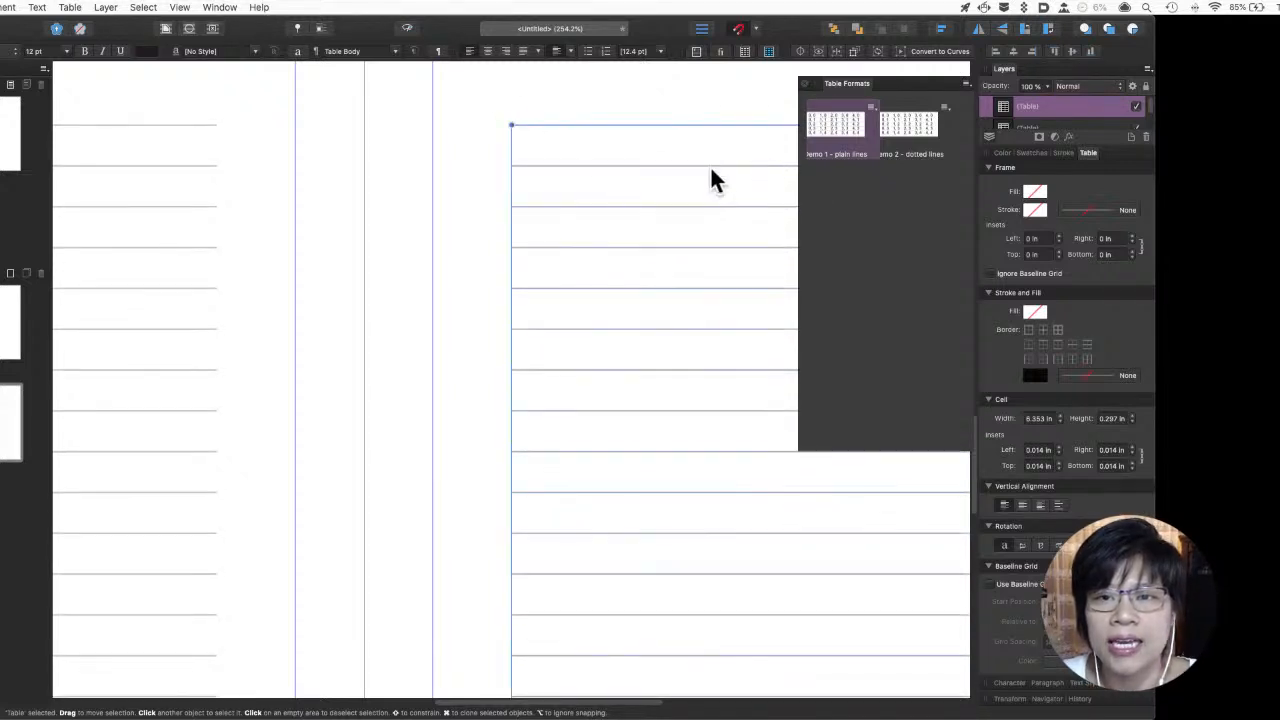
scroll(665, 235, right, 10)
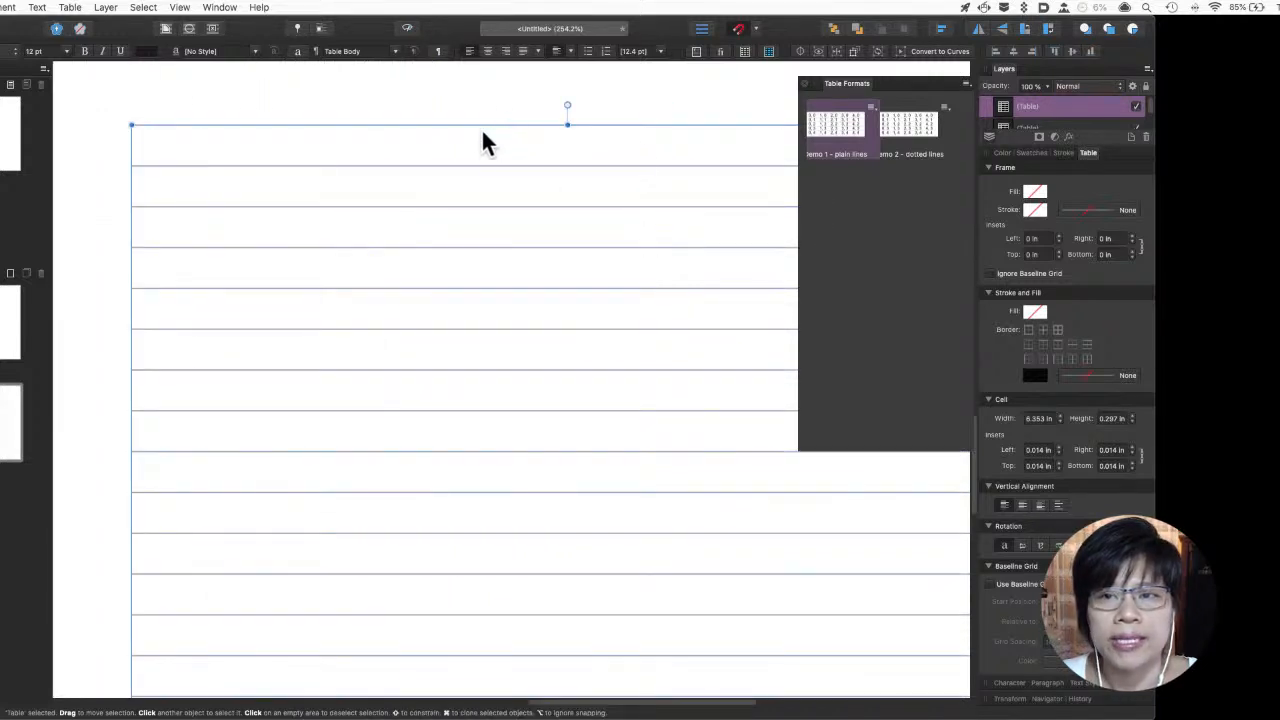
click(912, 124)
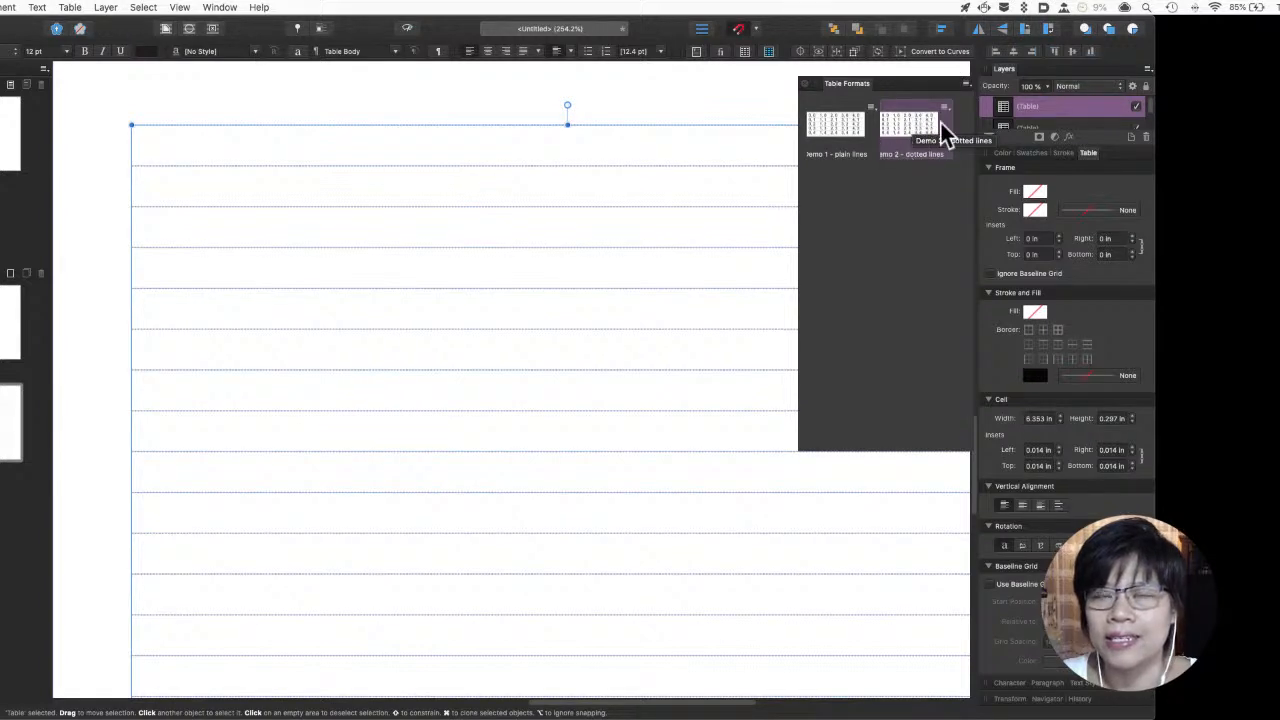
click(469, 97)
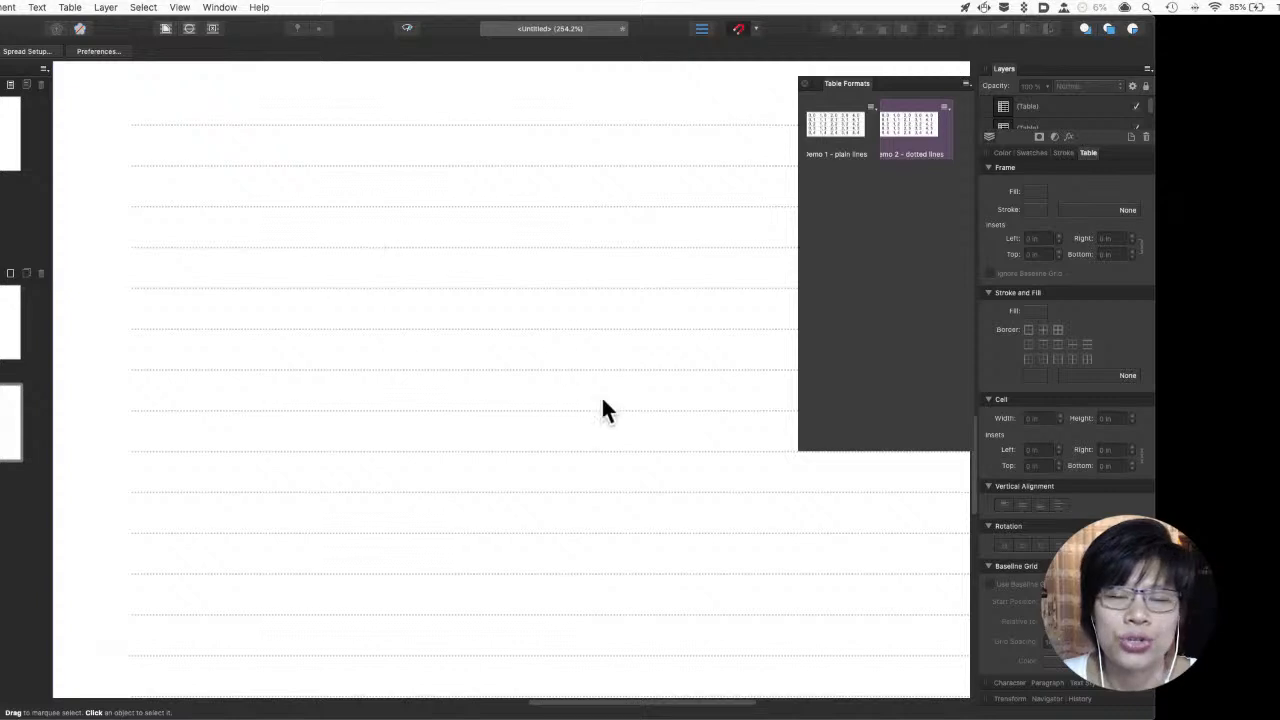
Compare the plain lines on the left page with the dotted lines on the right page
scroll(397, 431, left, 10)
scroll(398, 423, left, 5)
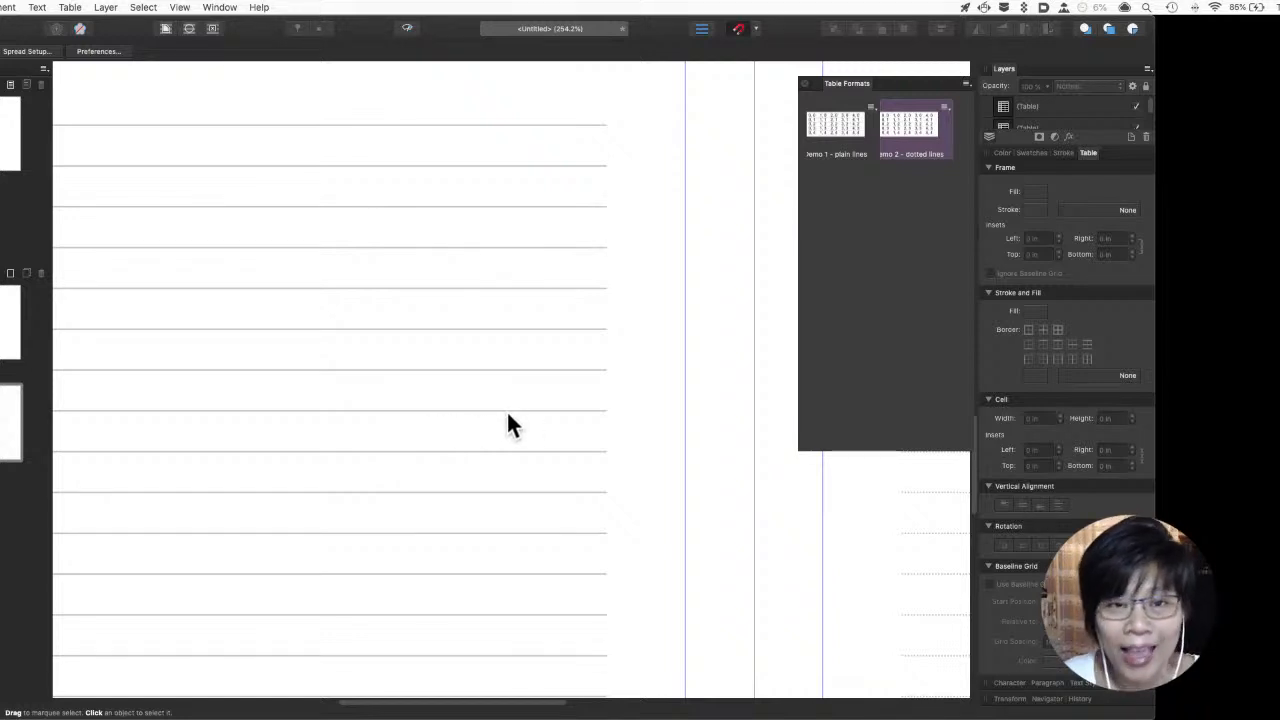
scroll(513, 410, right, 10)
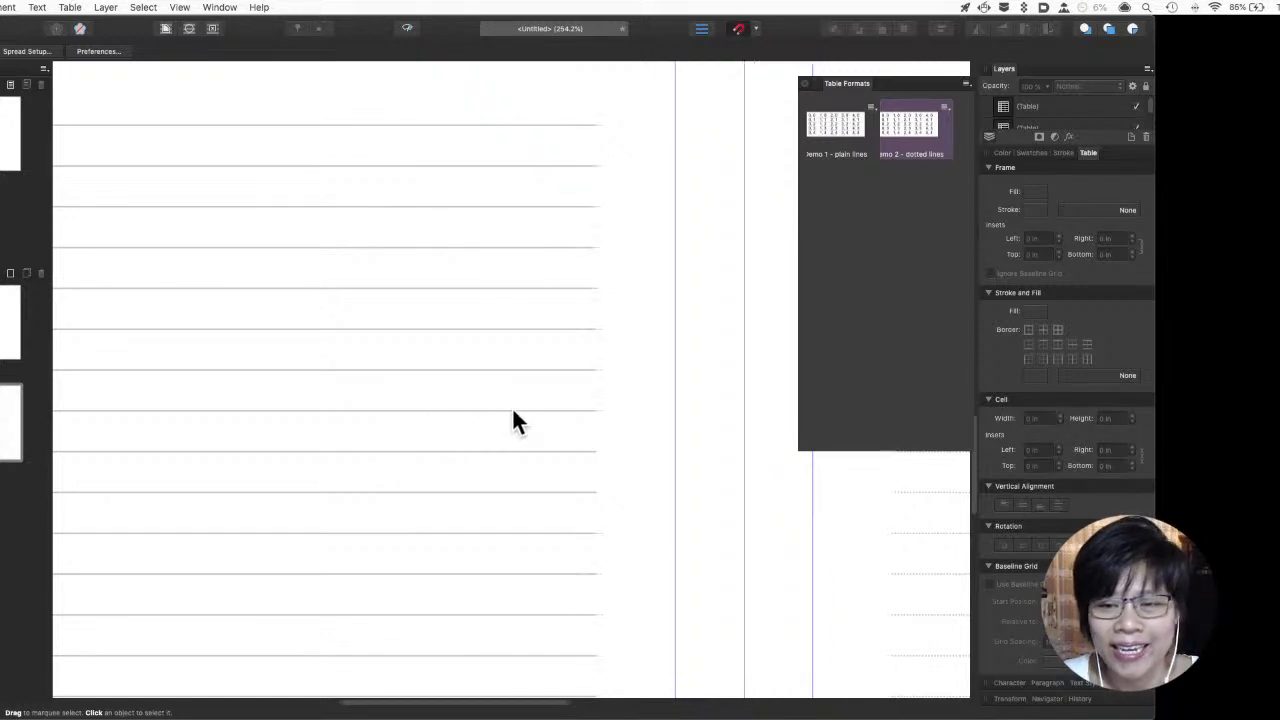
scroll(513, 420, right, 3)
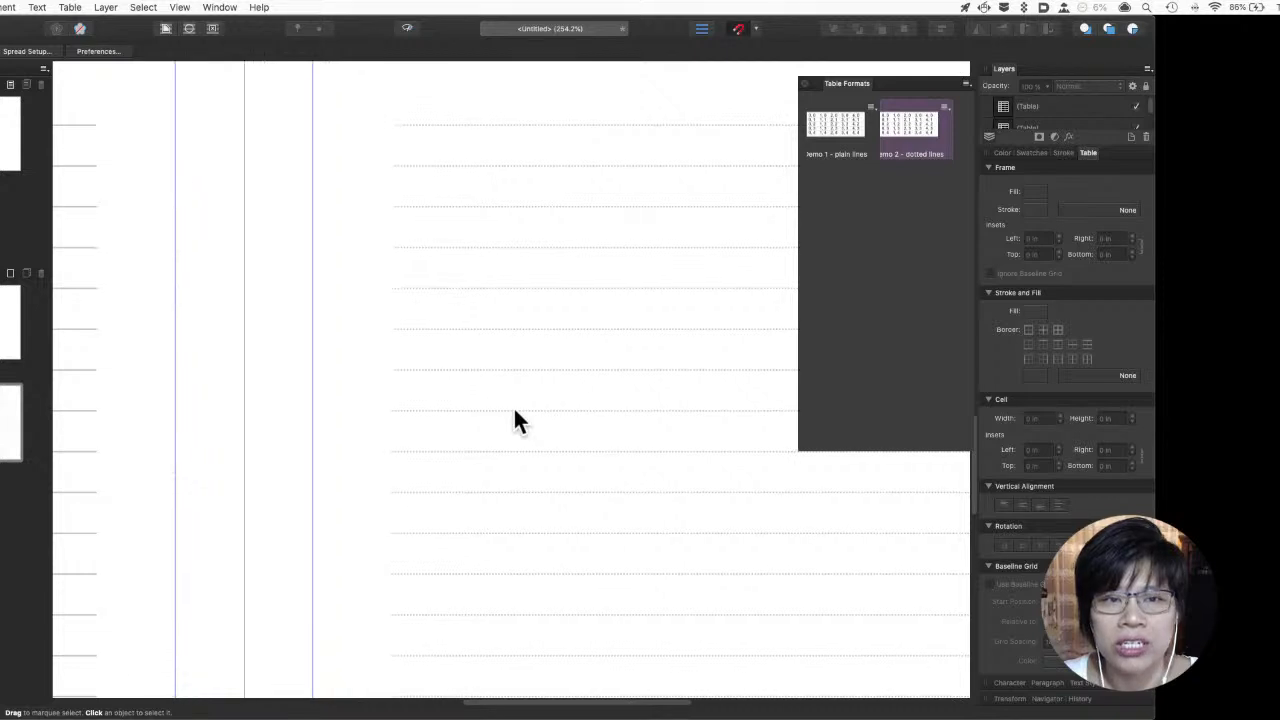
scroll(448, 406, up, 3)
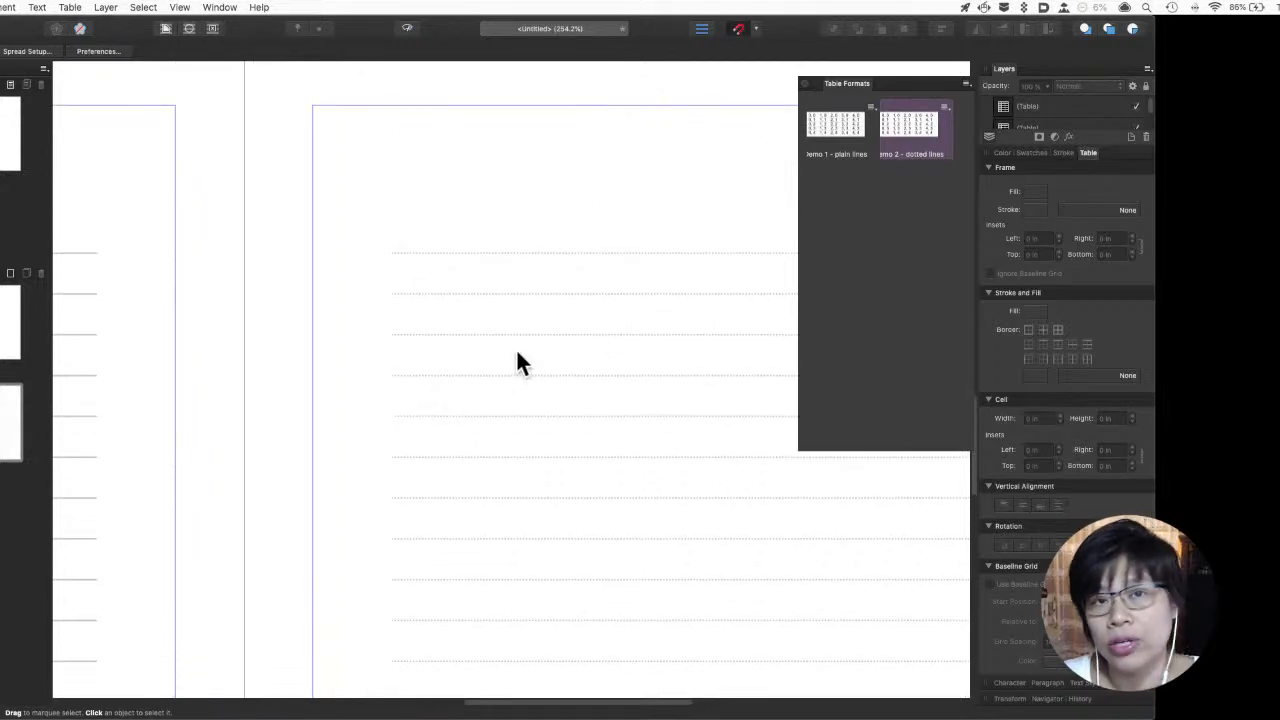
scroll(504, 343, up, 3)
scroll(504, 338, down, 2)
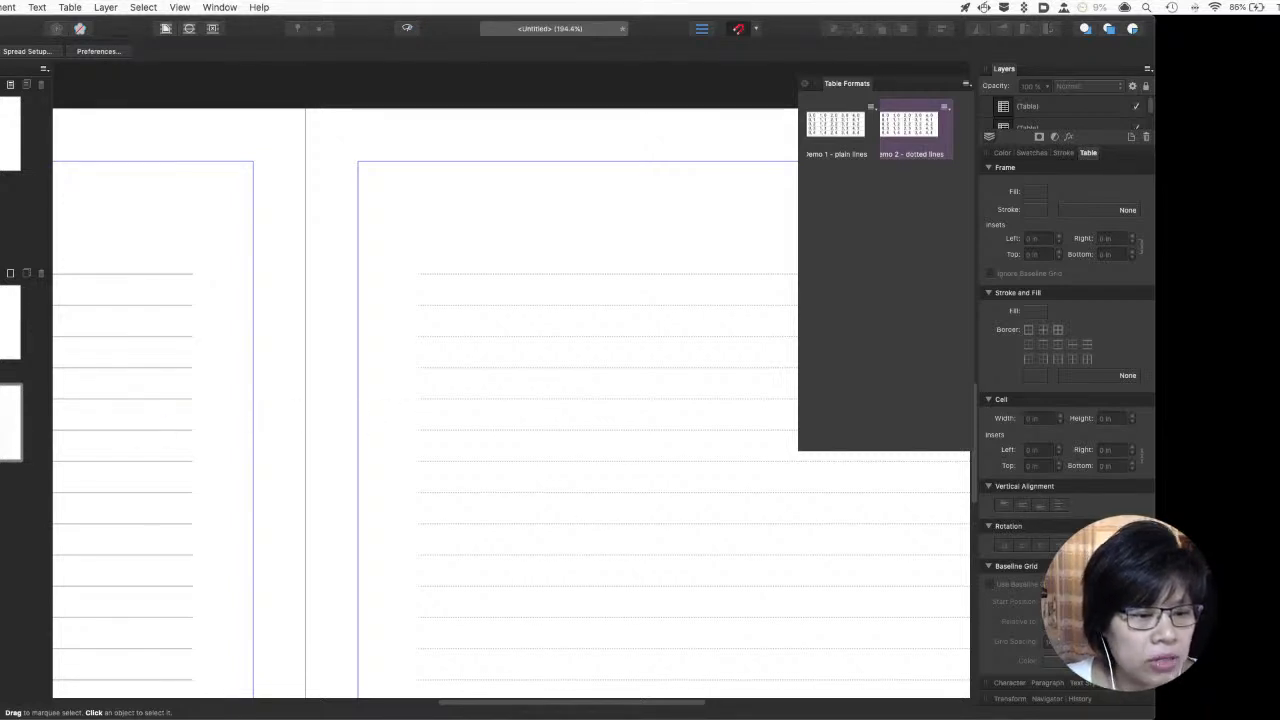
right_click(2, 556)
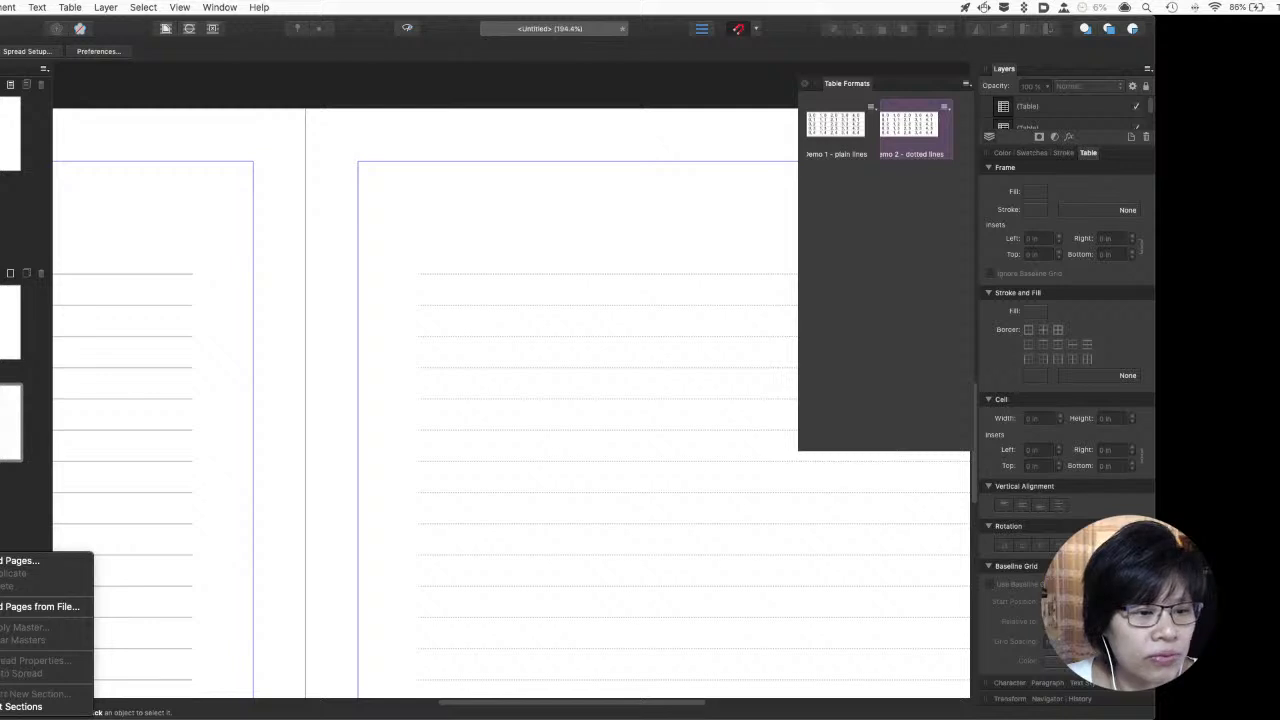
click(12, 562)
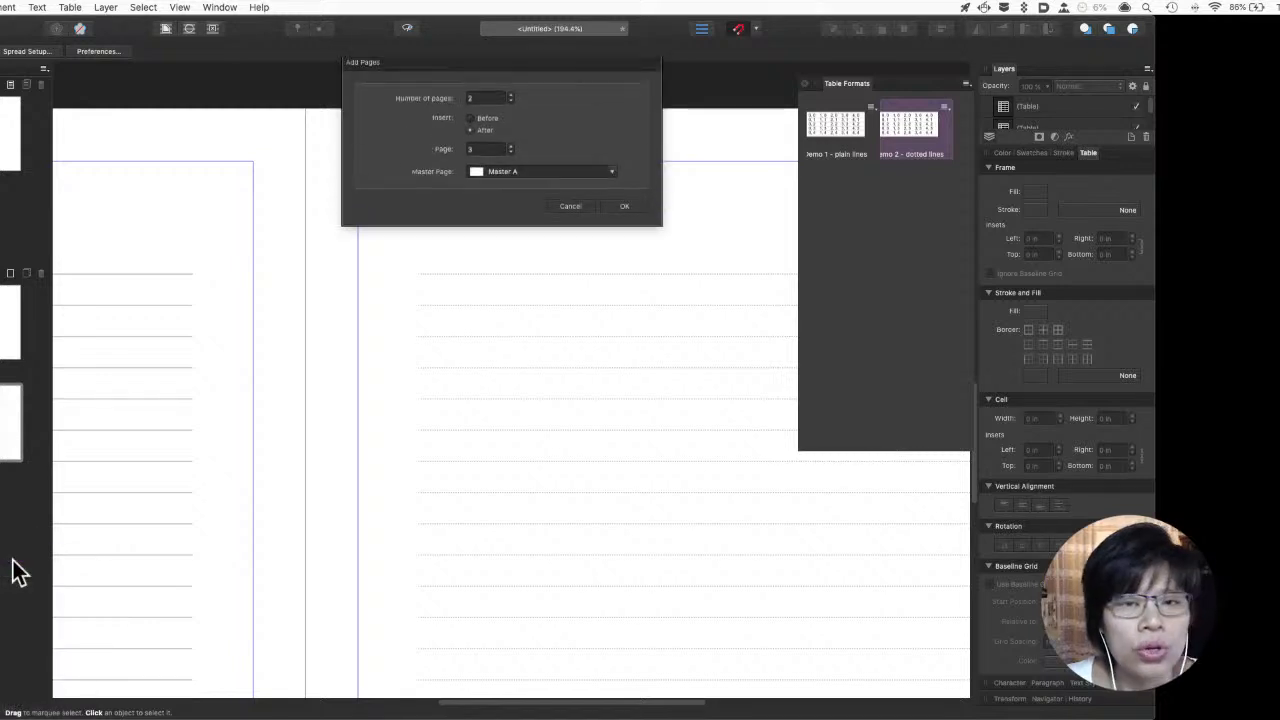
click(563, 207)
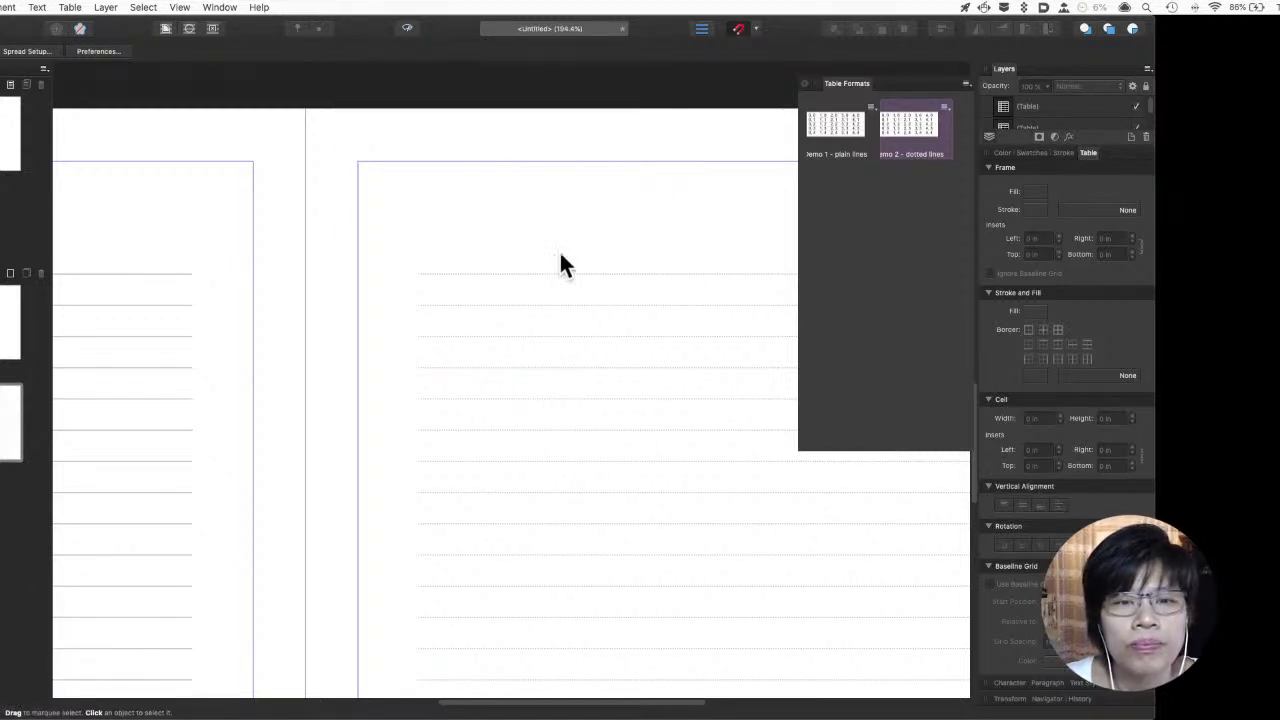
Add 2 pages after page 3 using Master A
click(549, 272)
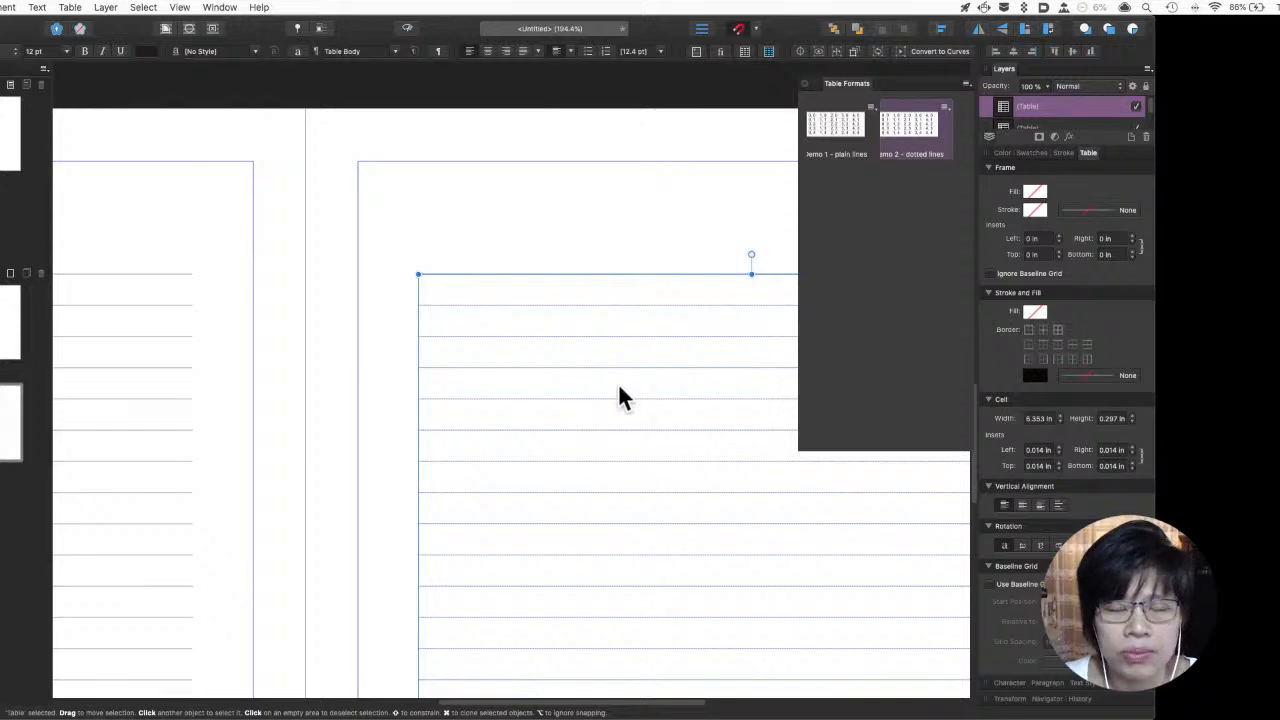
right_click(6, 500)
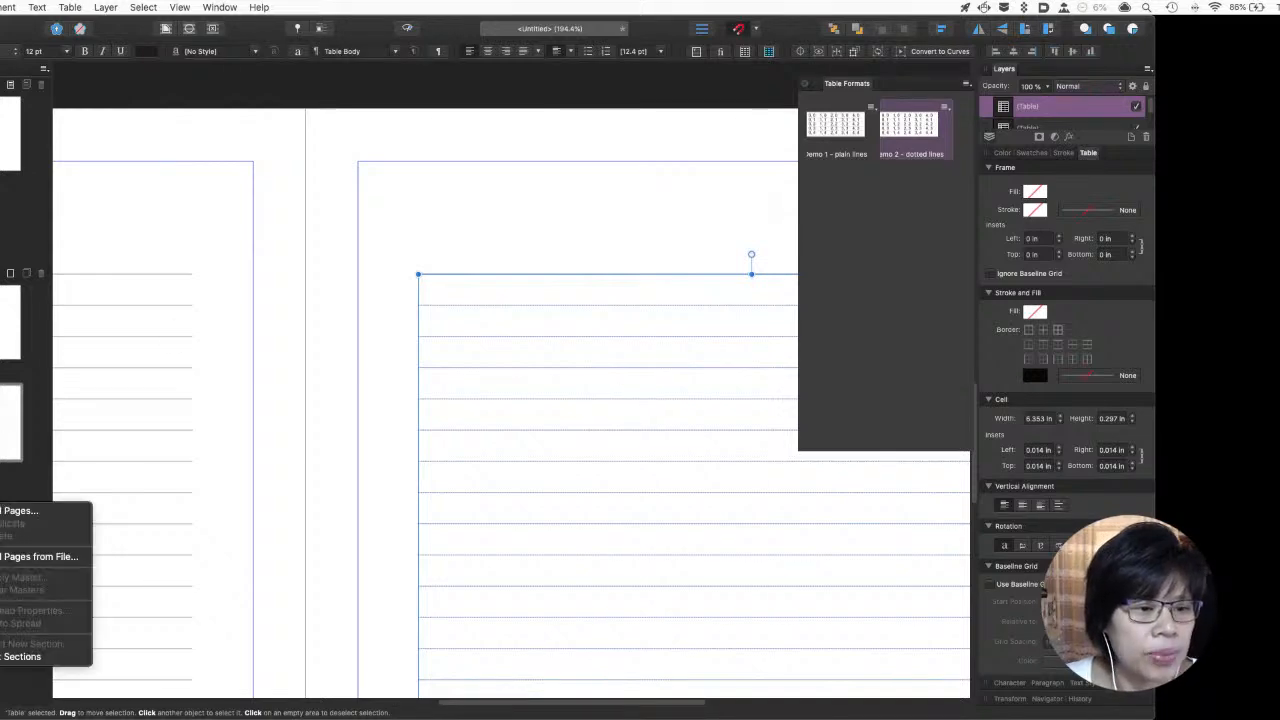
click(14, 510)
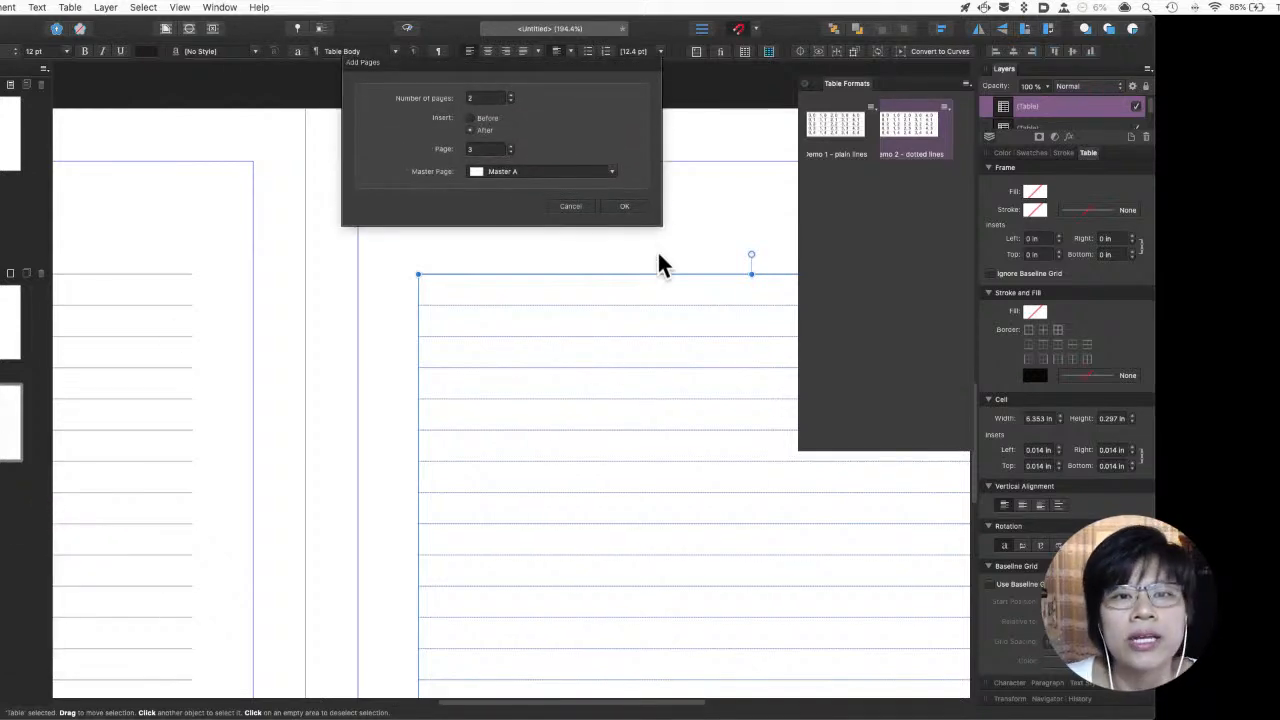
click(622, 206)
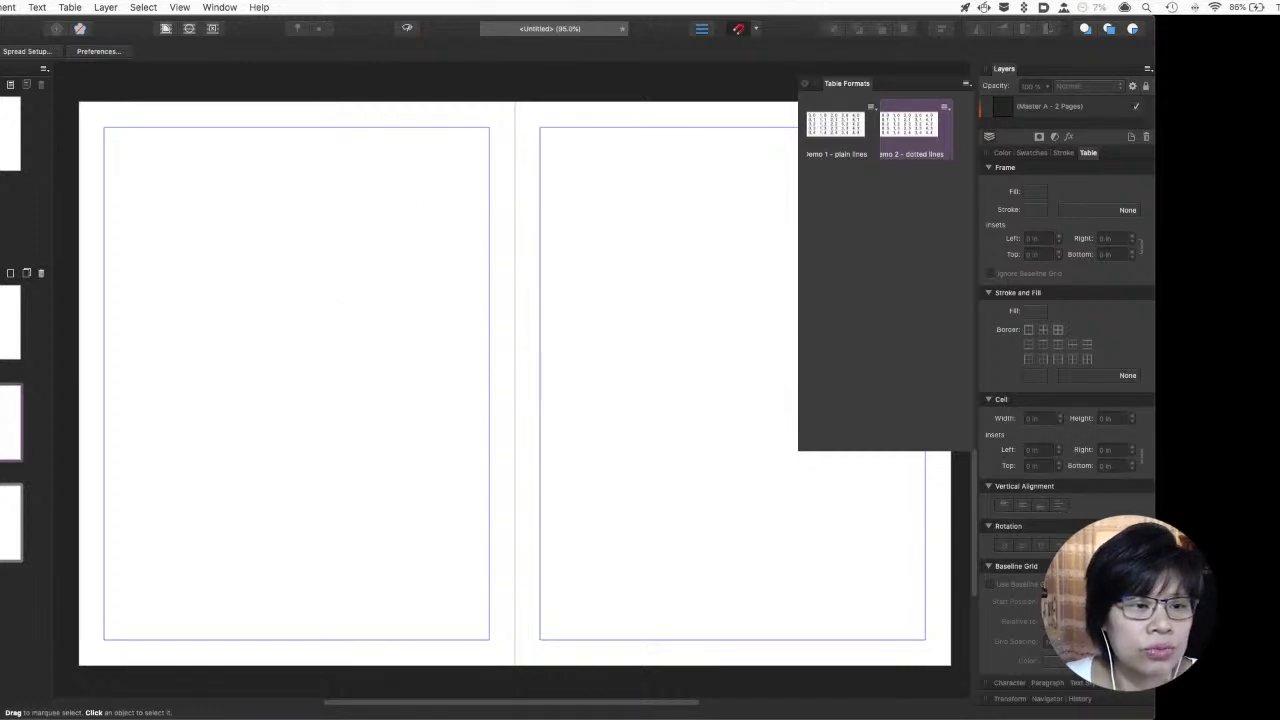
Copy the plain-lined table from the previous spread and paste it onto the left page of the new spread
click(307, 263)
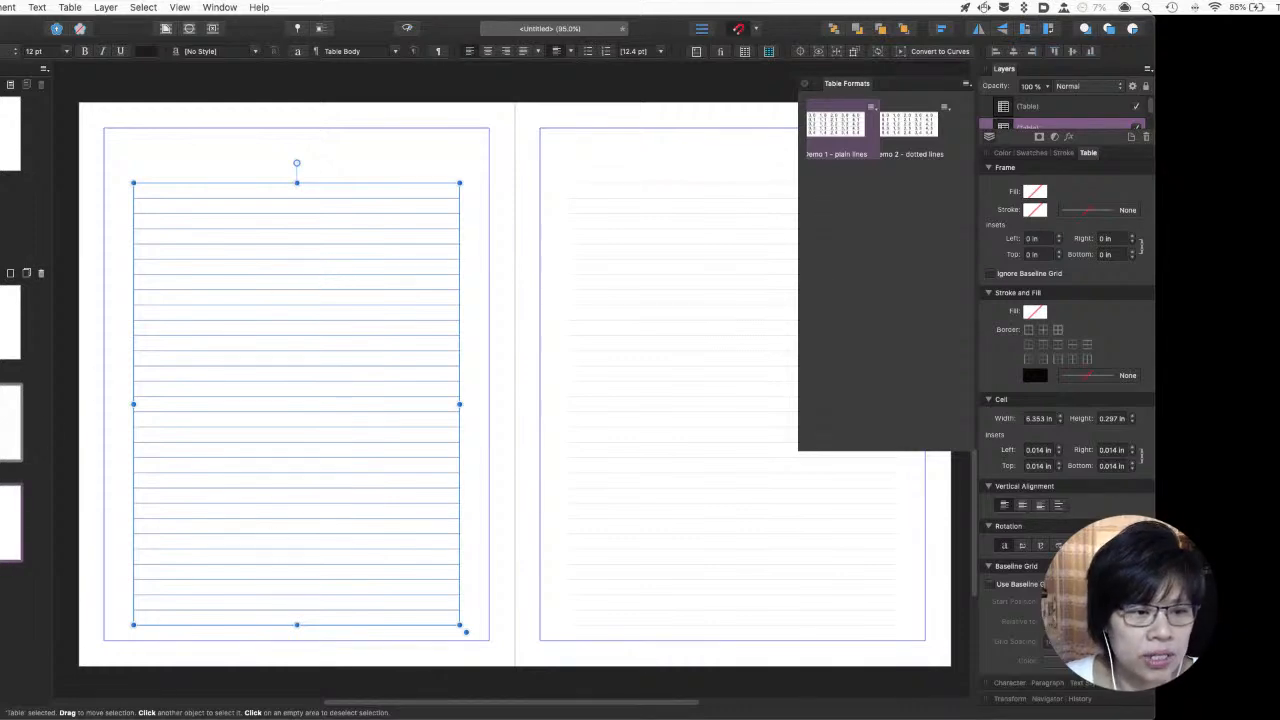
double_click(12, 522)
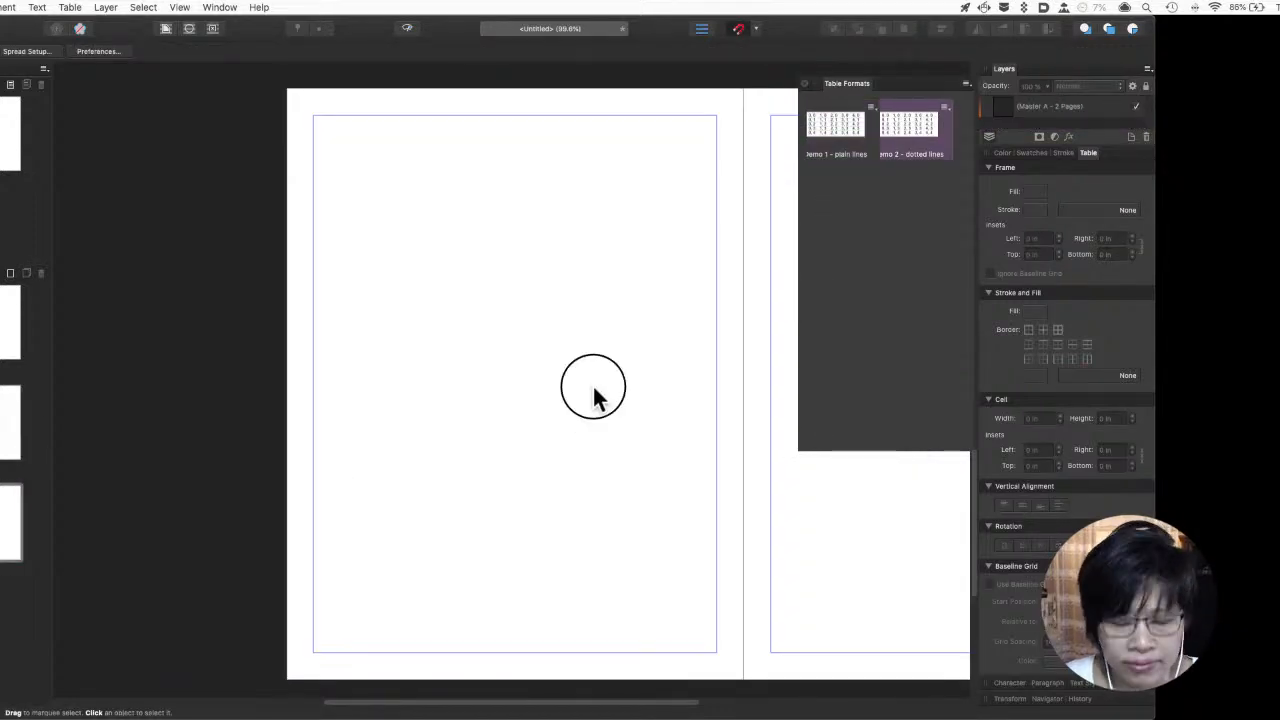
key(super+v)
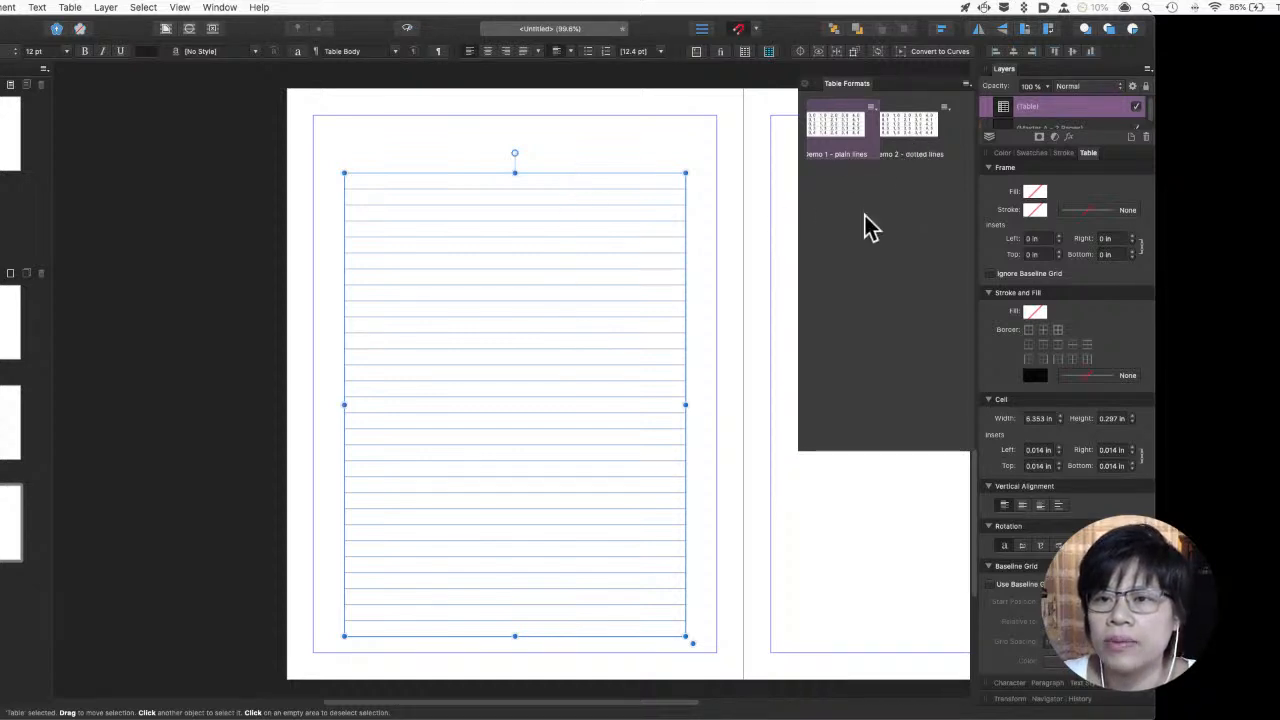
Create a new table format alongside the two demo formats, and deselect the table
click(966, 85)
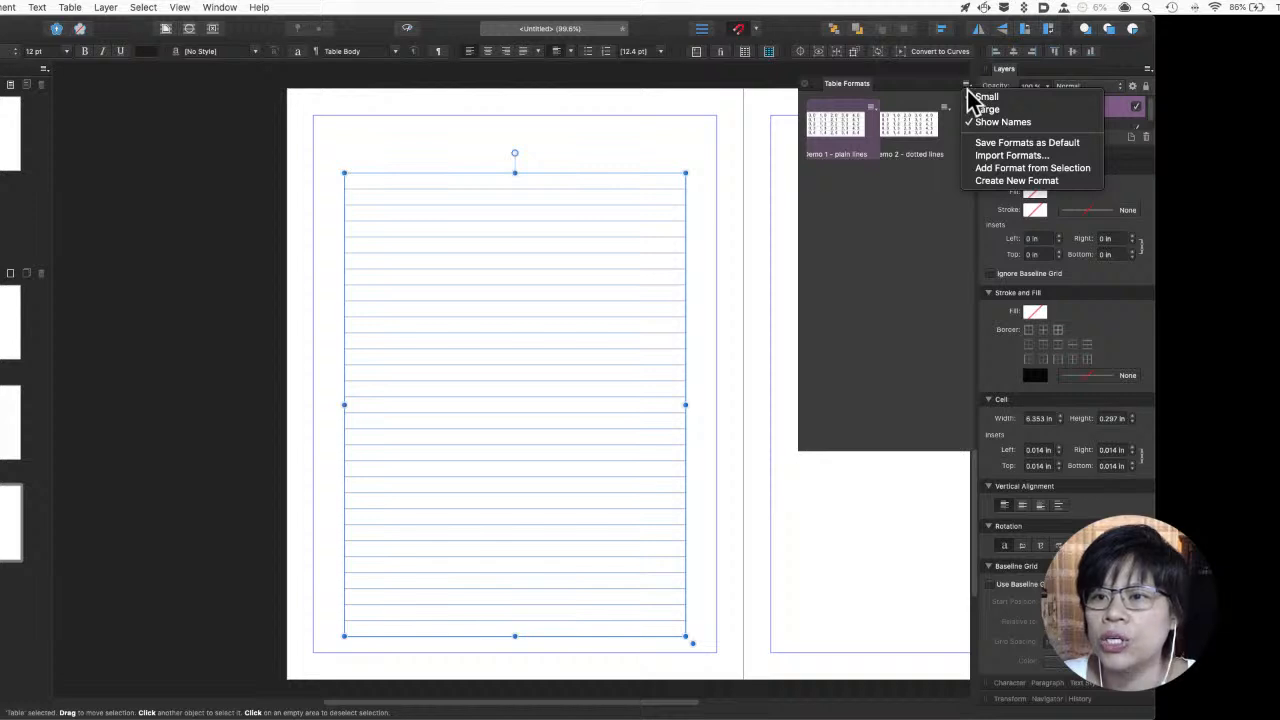
click(928, 94)
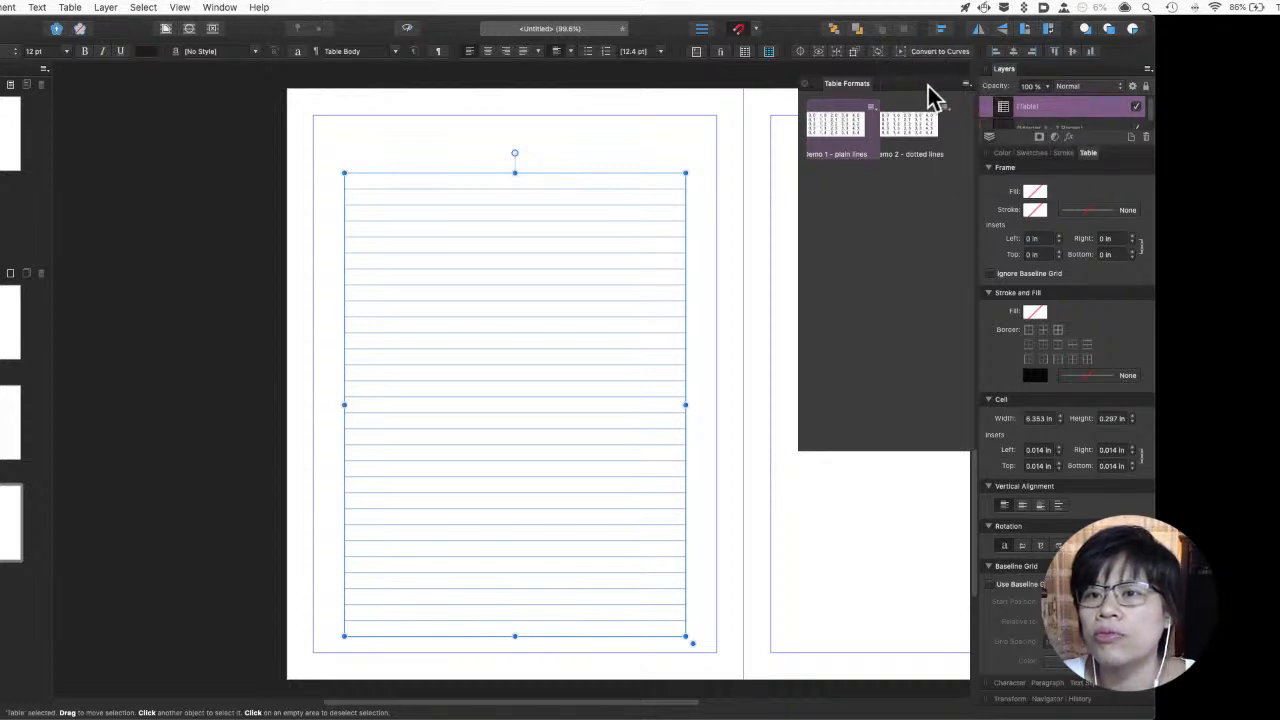
click(966, 85)
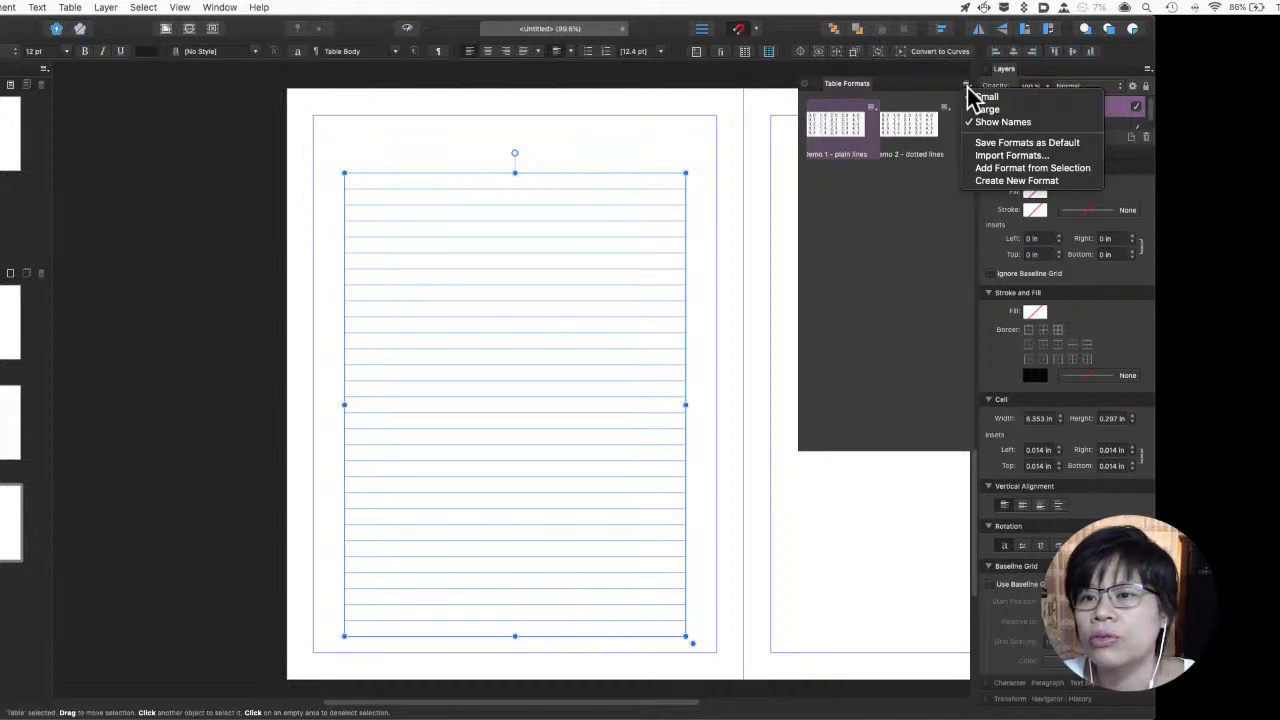
click(984, 182)
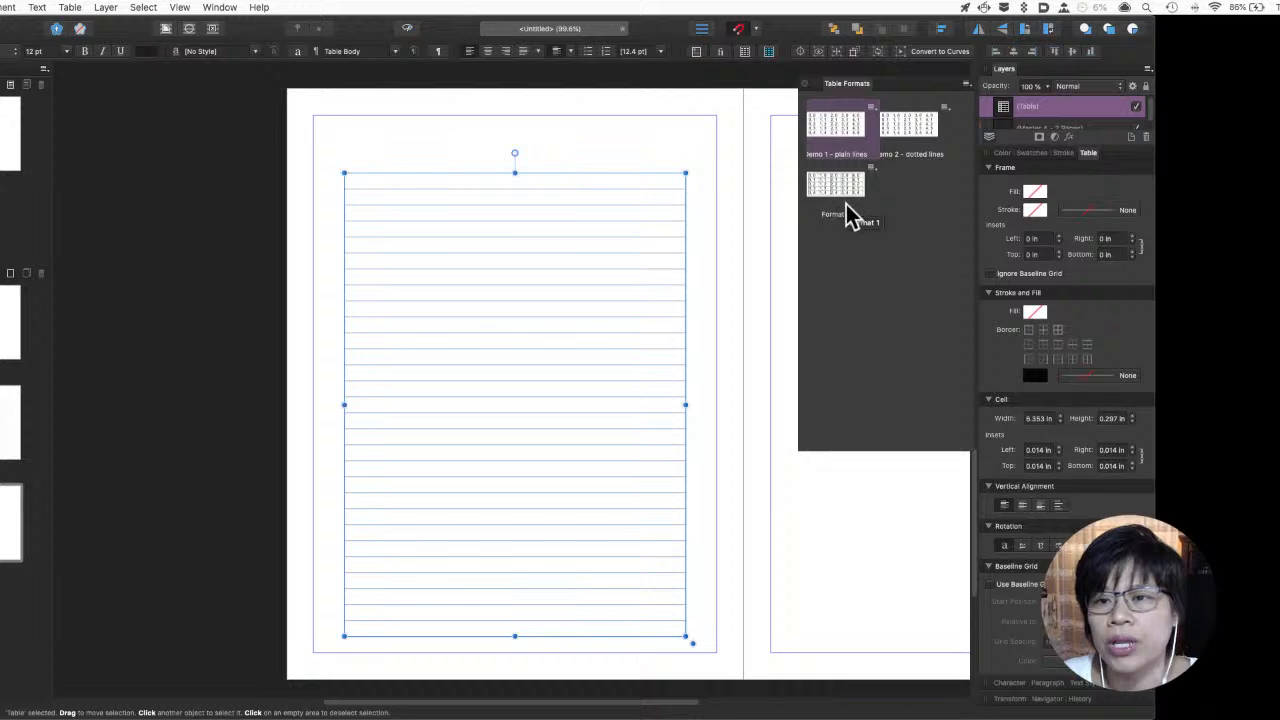
click(666, 143)
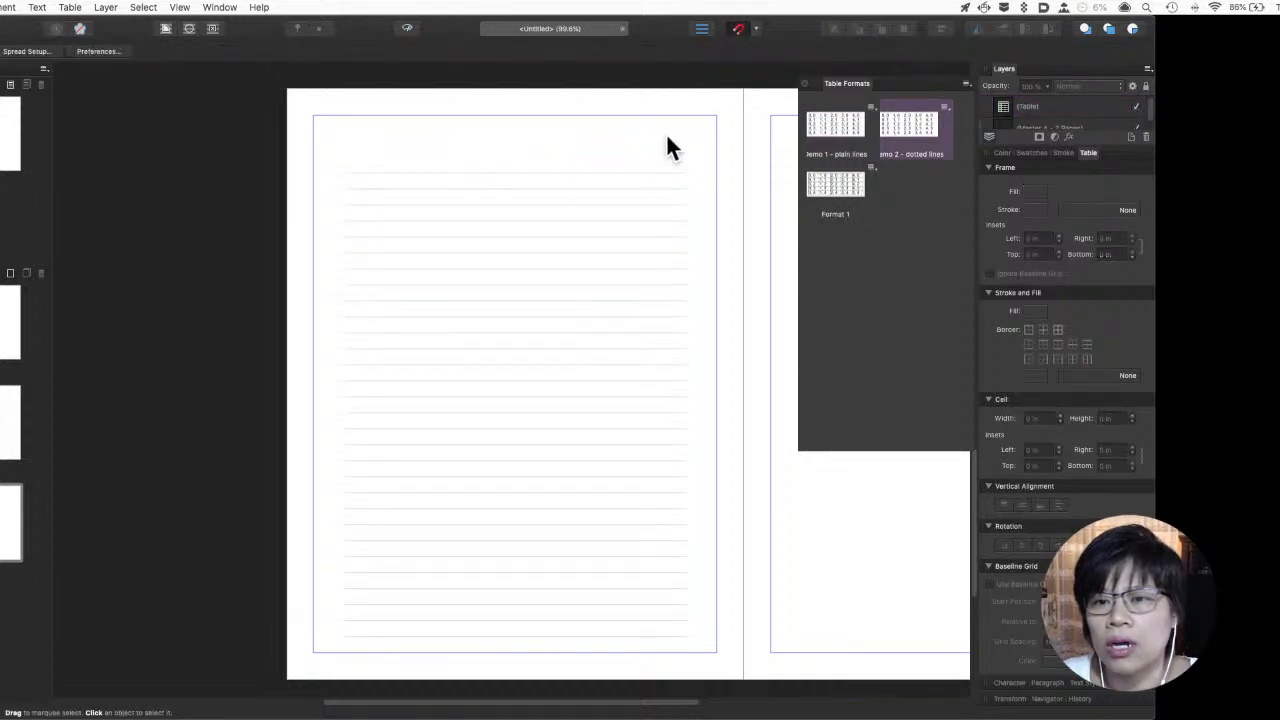
Open the new table format for editing and name it "Alternating Rows"
click(822, 190)
double_click(822, 190)
drag(417, 196, 626, 188)
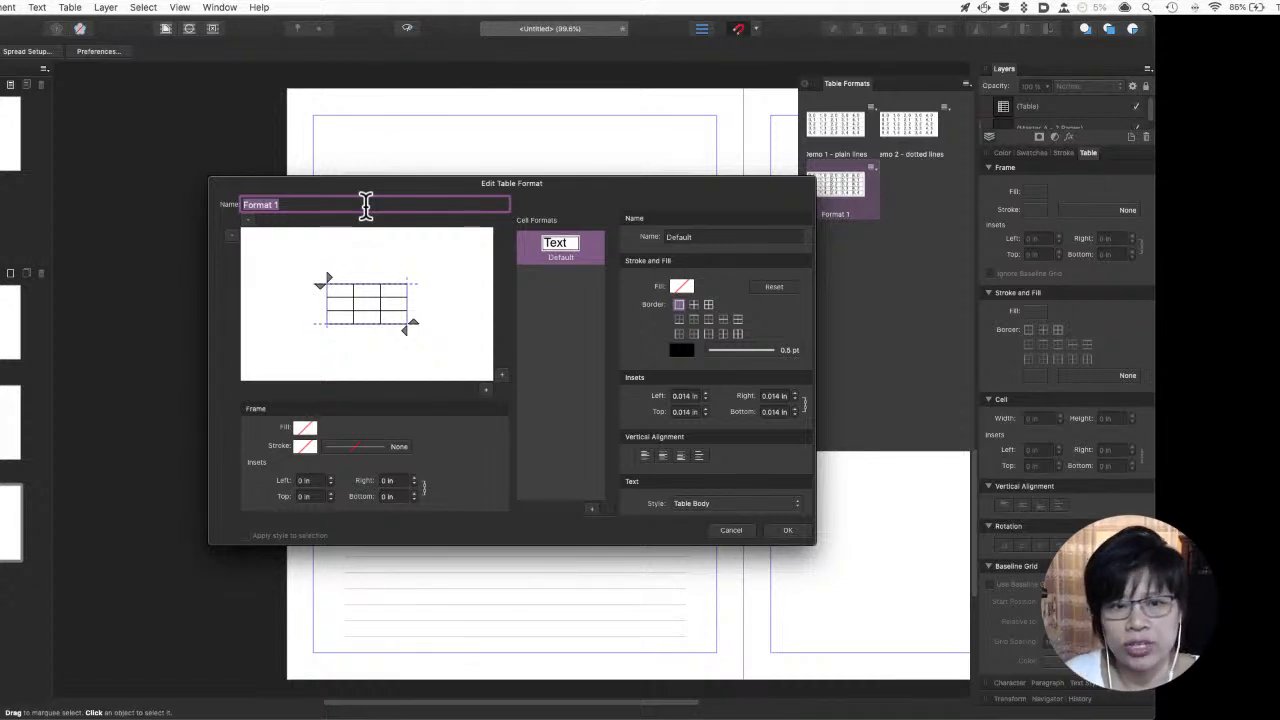
text(Alternating Rows)
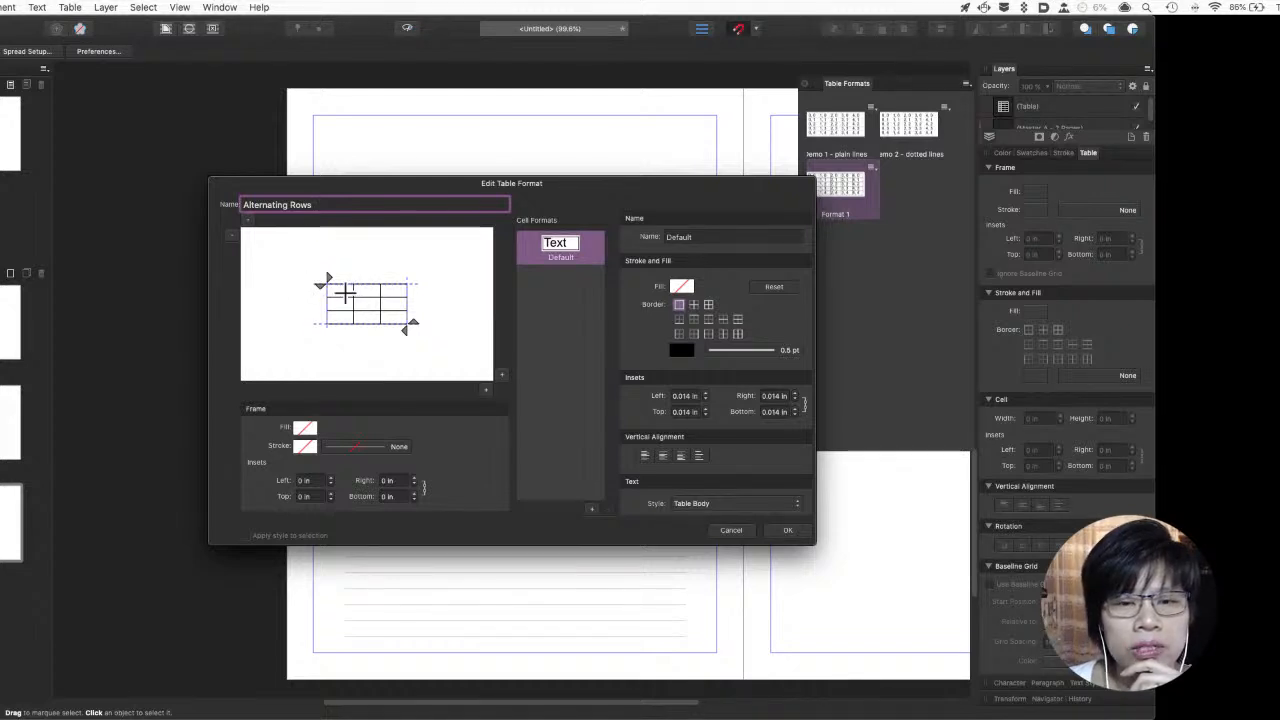
Give the Default cell format a pale pink fill (H 0, S 73, L 95) and make it fully transparent
click(563, 253)
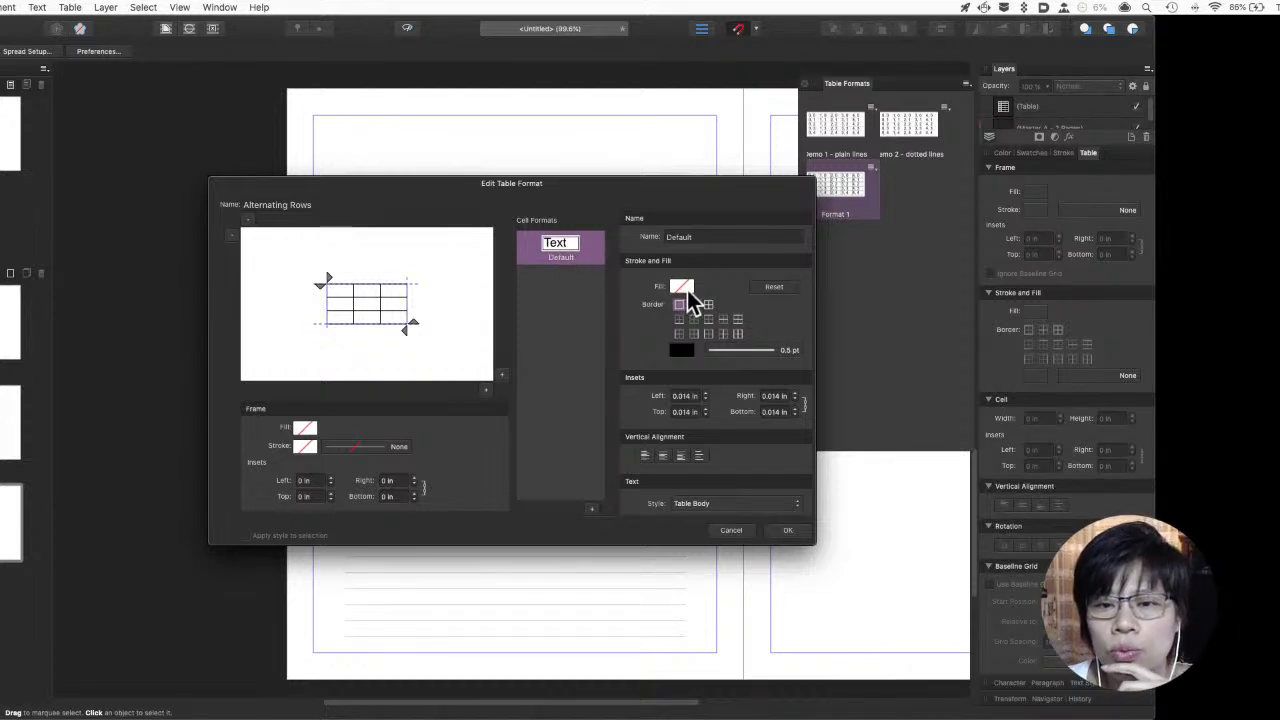
click(686, 290)
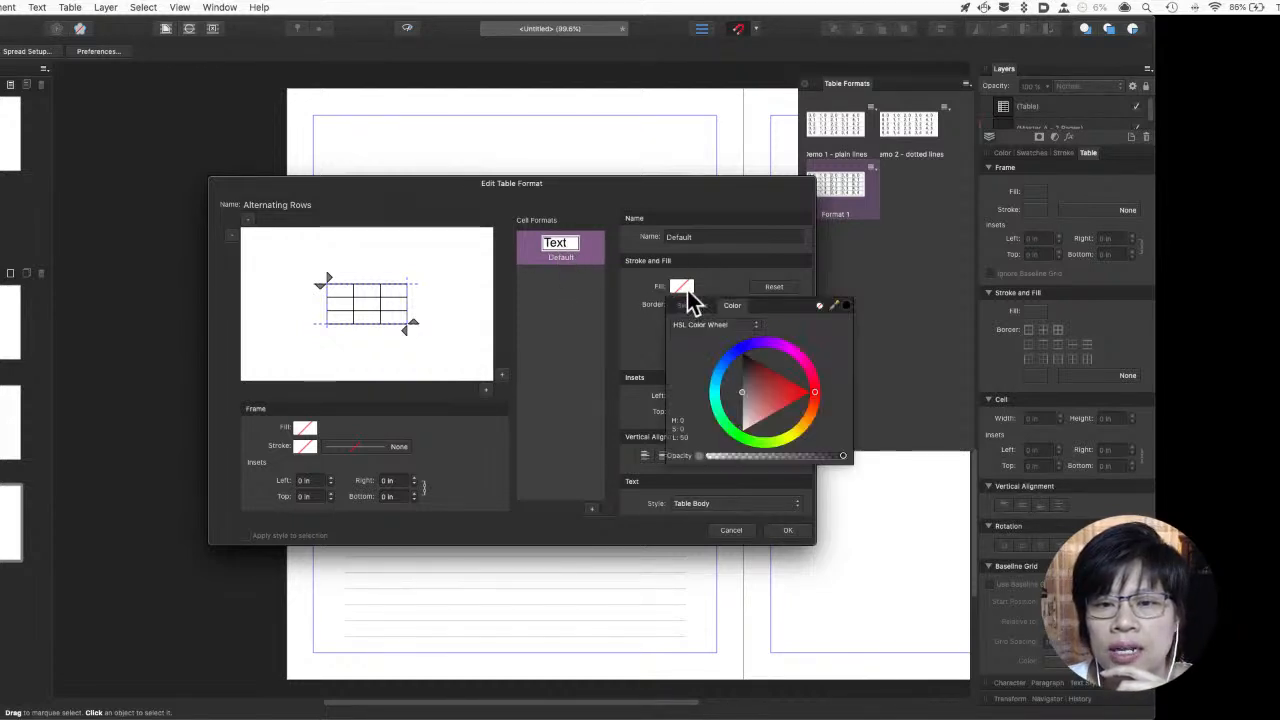
drag(749, 416, 747, 436)
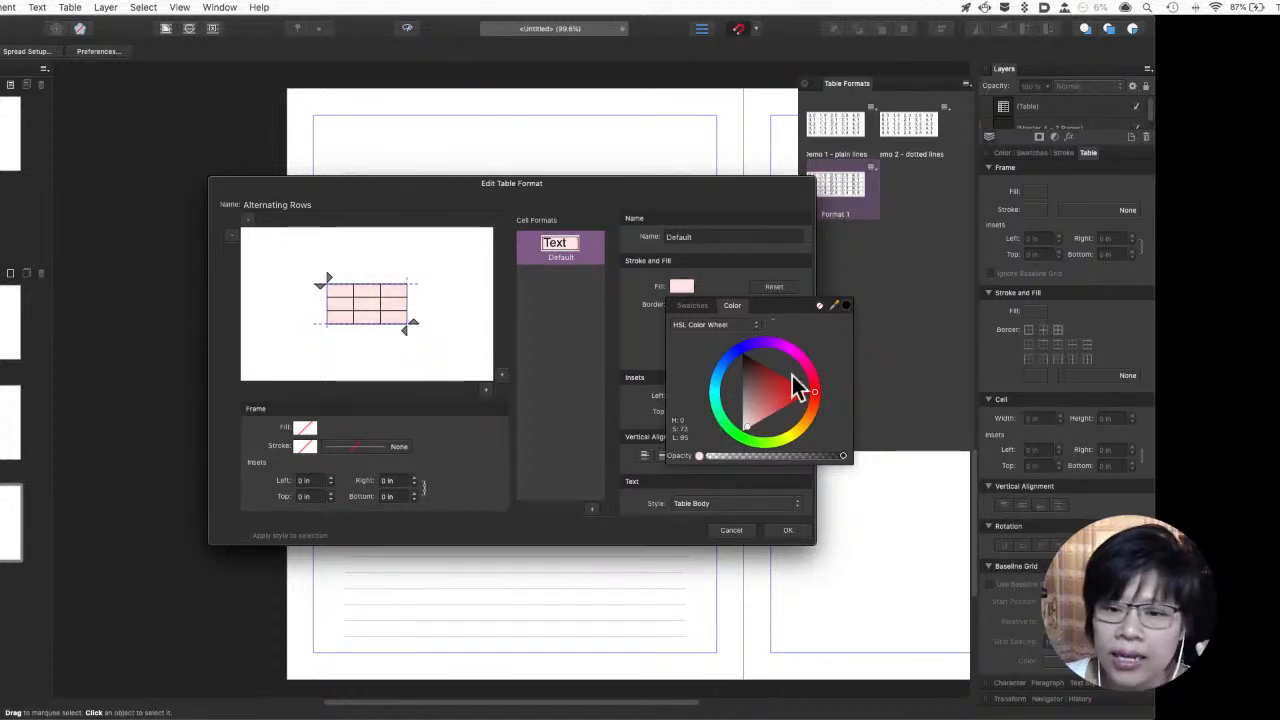
drag(751, 457, 680, 462)
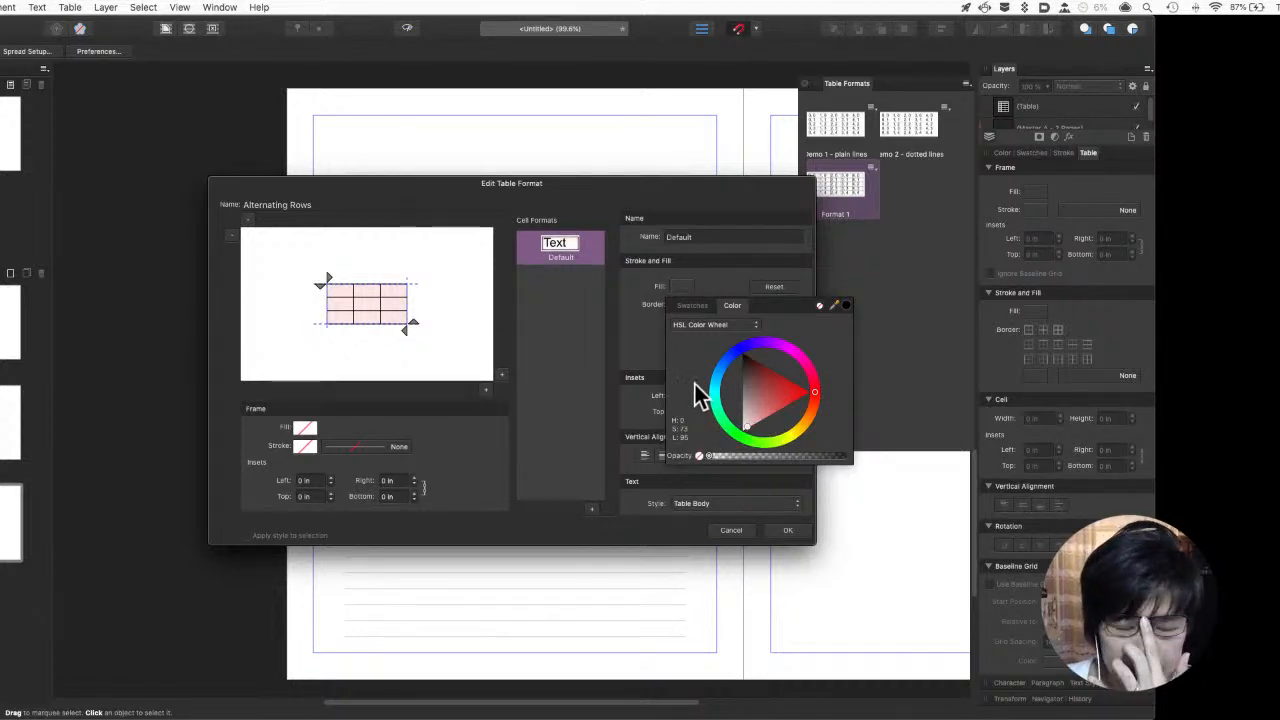
click(647, 350)
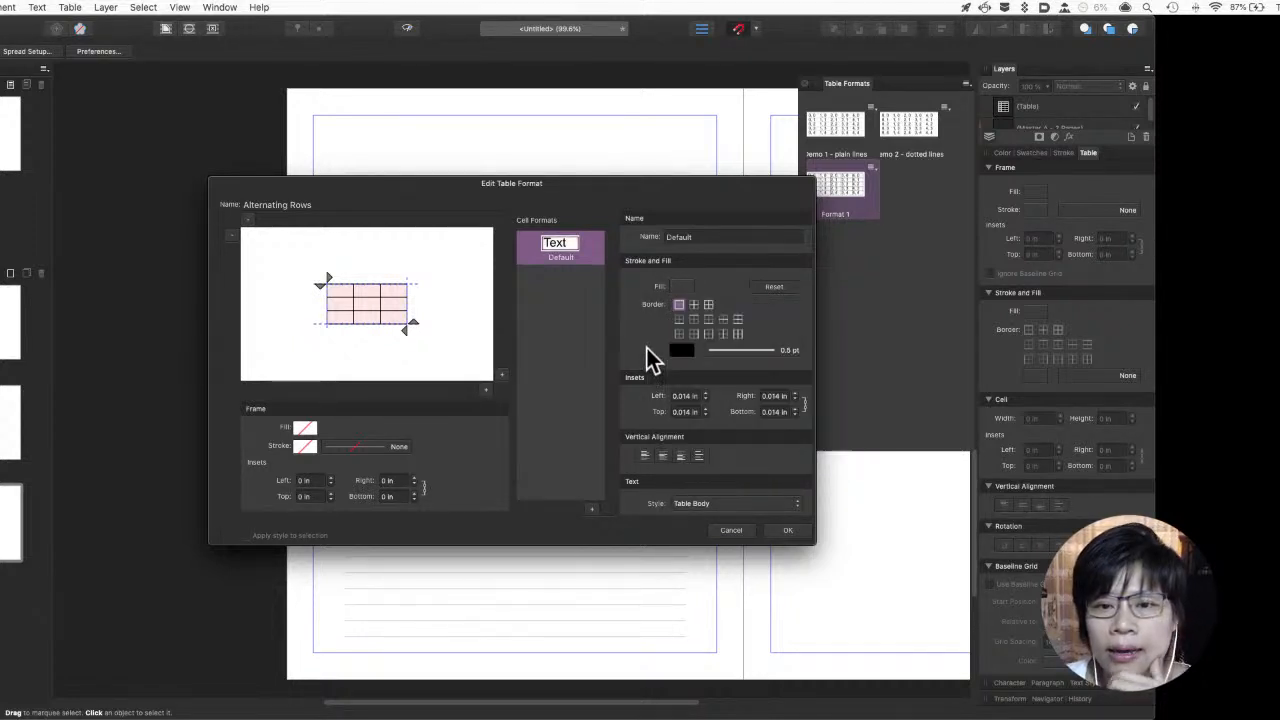
Remove the stroke from all borders of the Default cell format by setting its line style to None
click(708, 304)
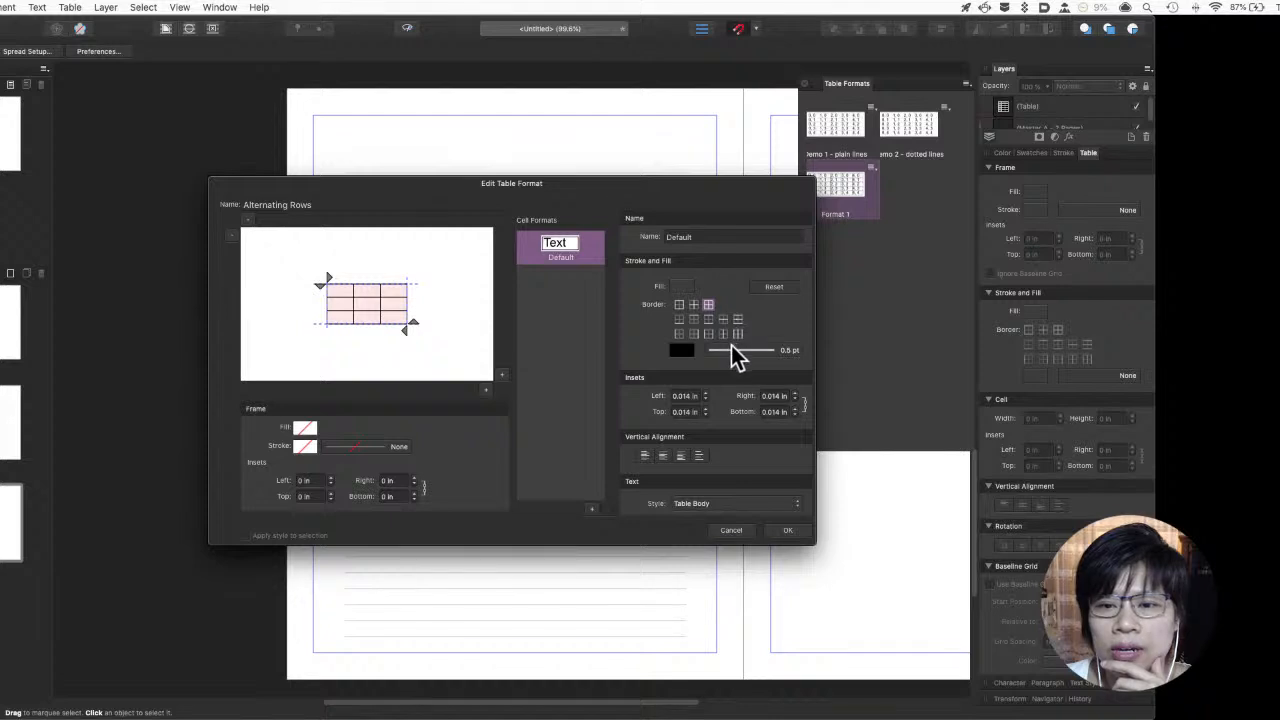
click(723, 350)
click(711, 376)
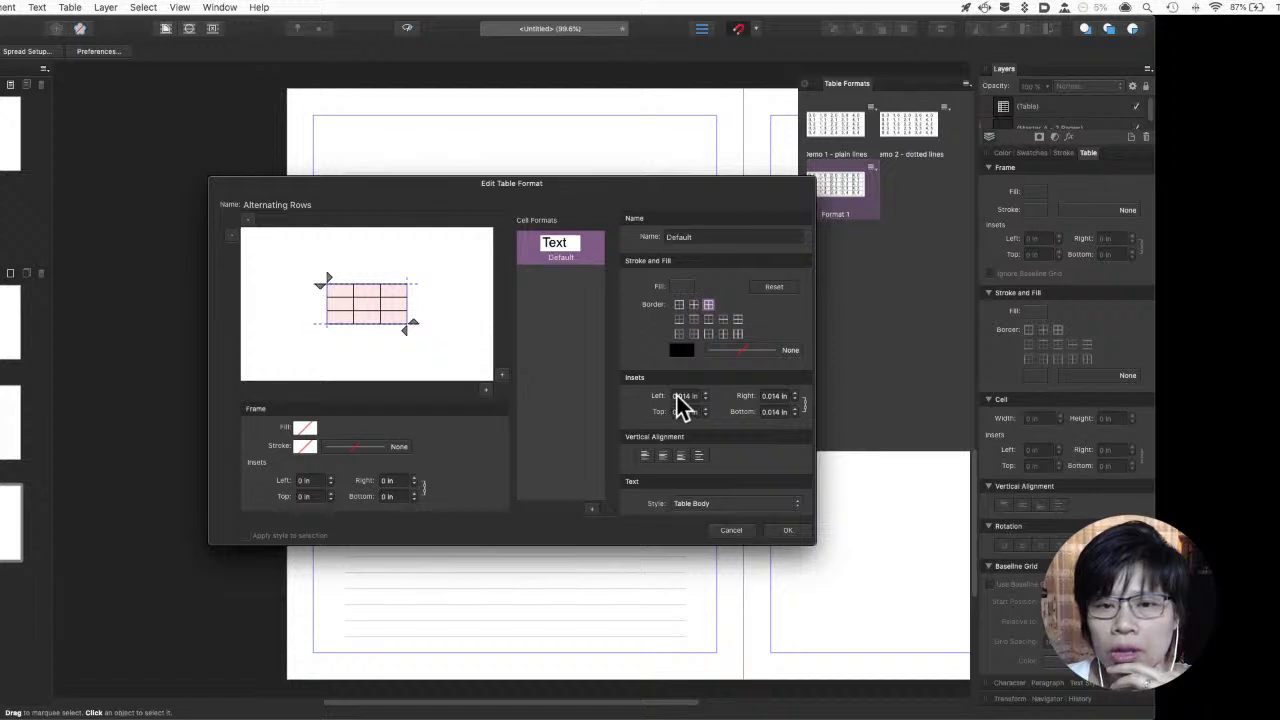
click(738, 320)
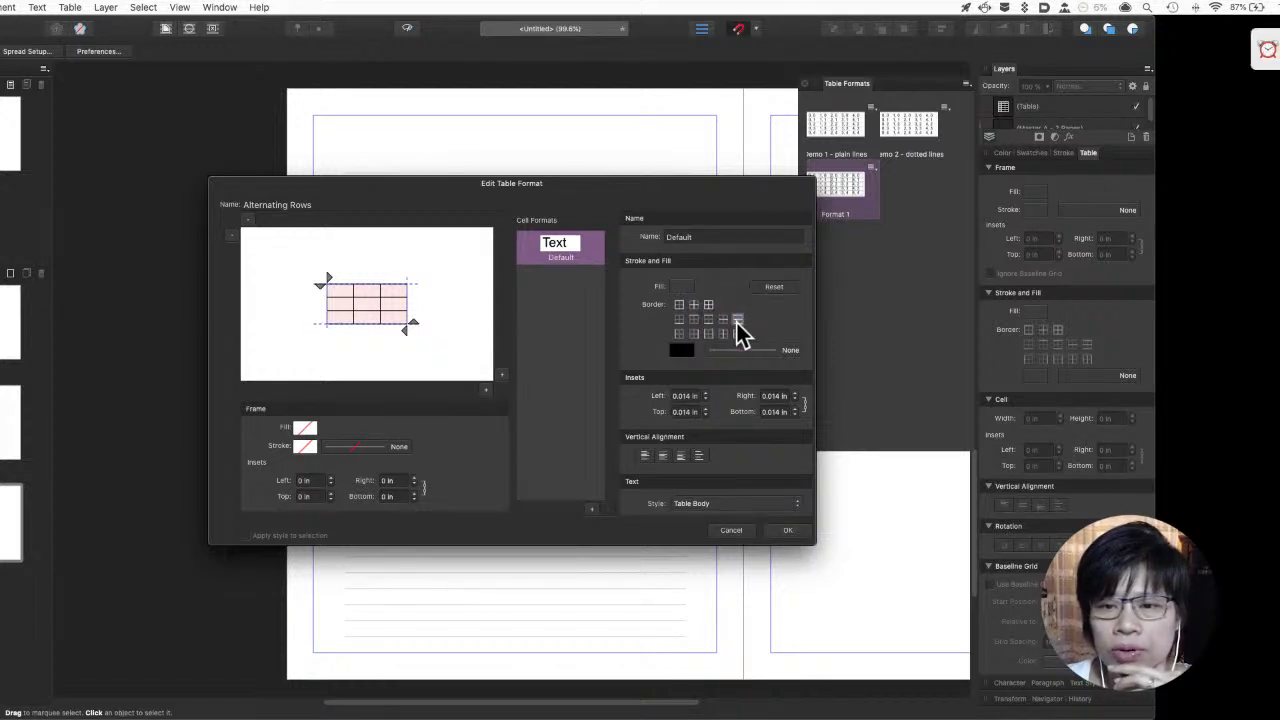
click(738, 322)
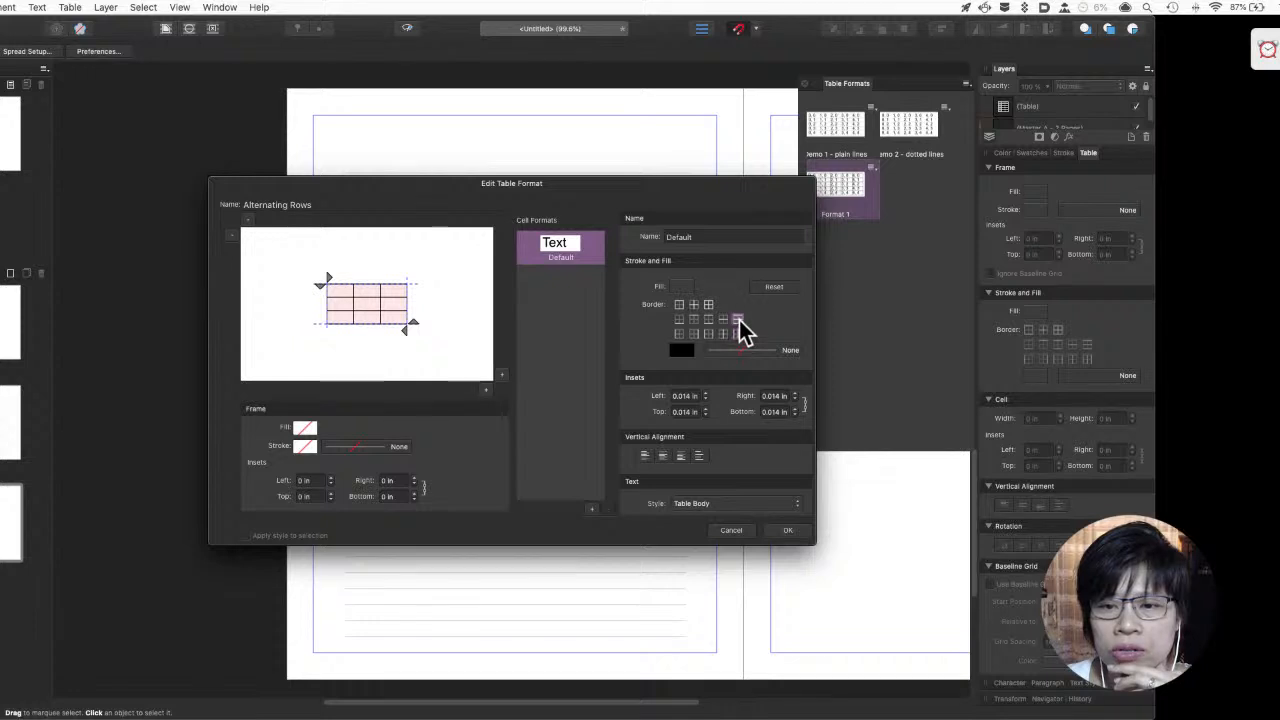
click(709, 304)
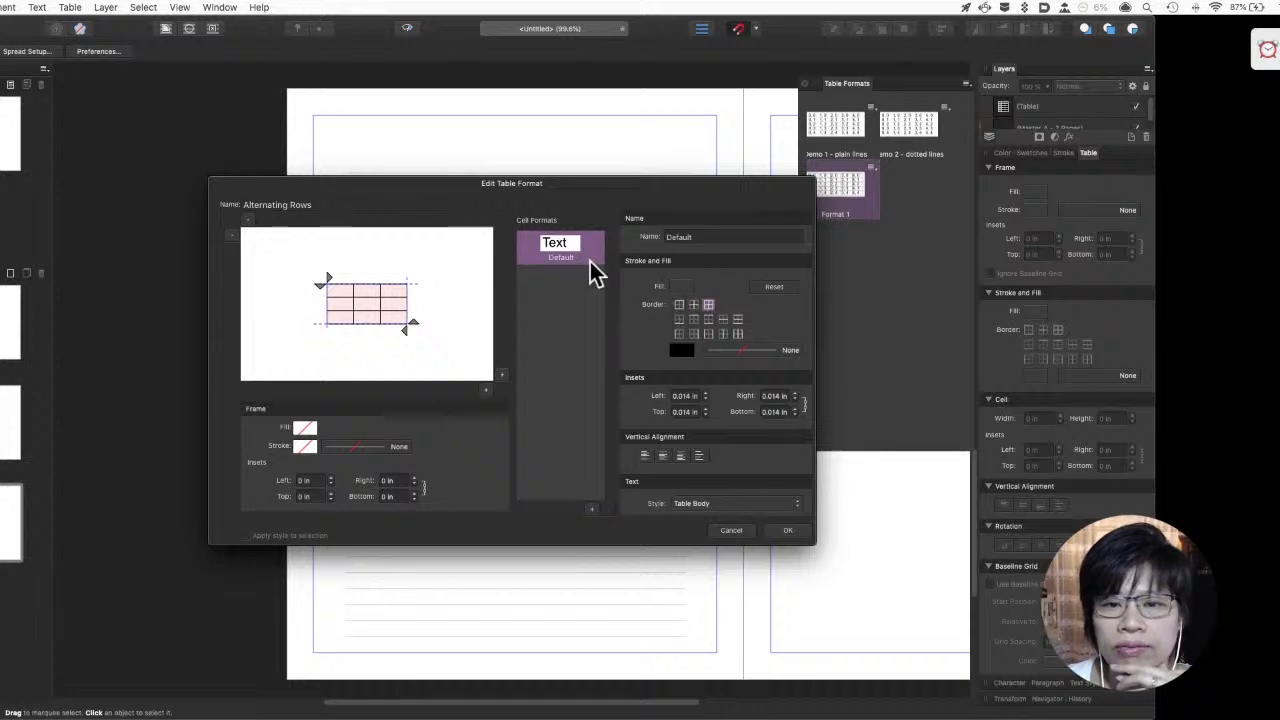
Fine-tune the pale pink fill colour of the Default cell format on the HSL colour wheel
click(683, 290)
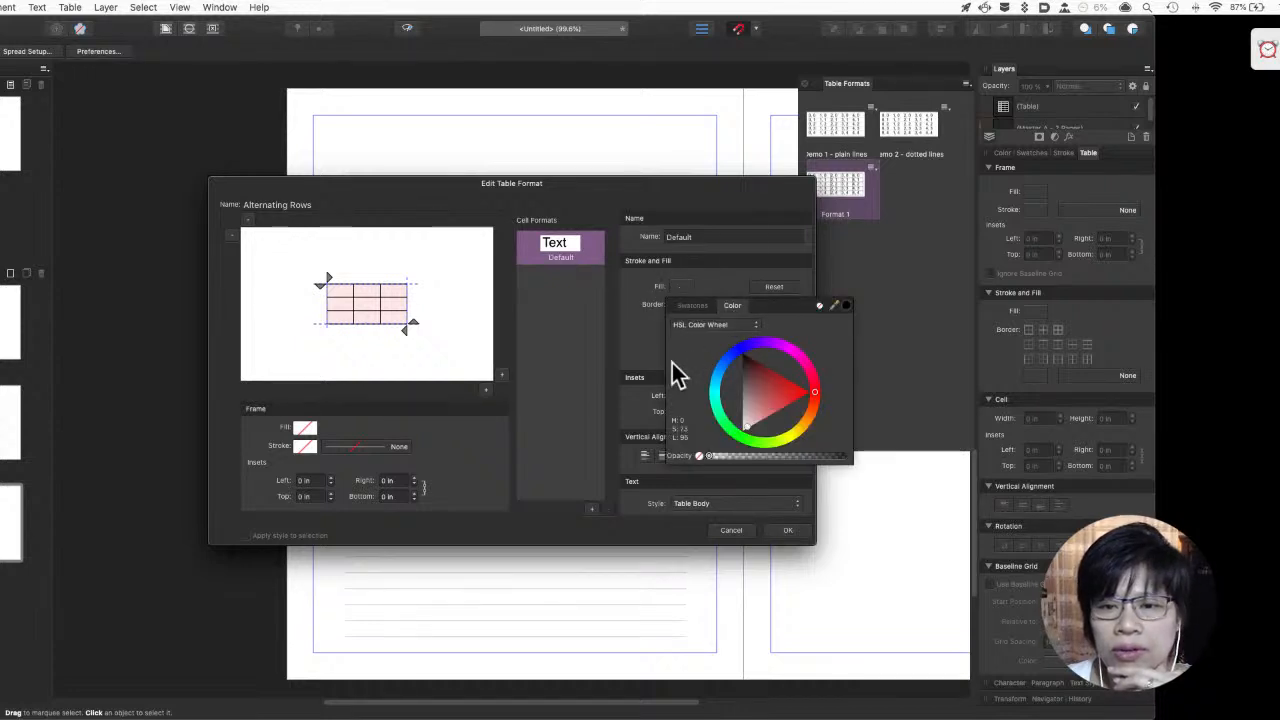
click(748, 425)
click(749, 426)
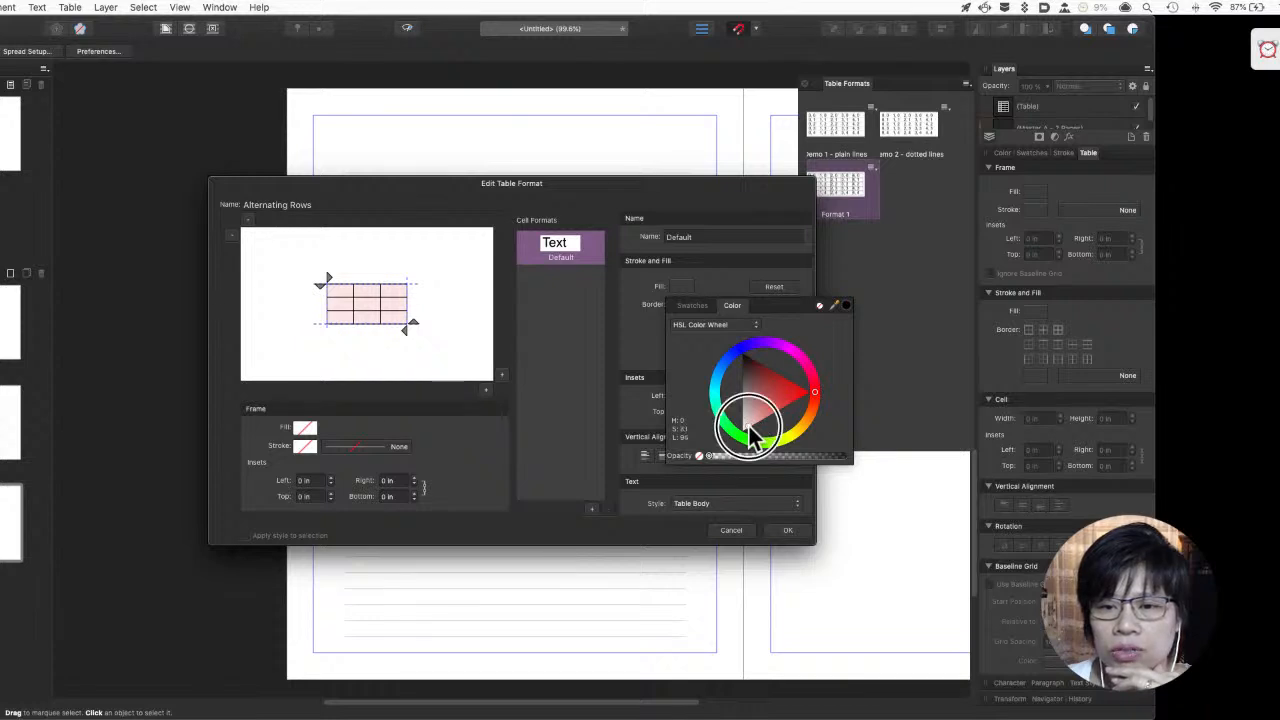
click(640, 360)
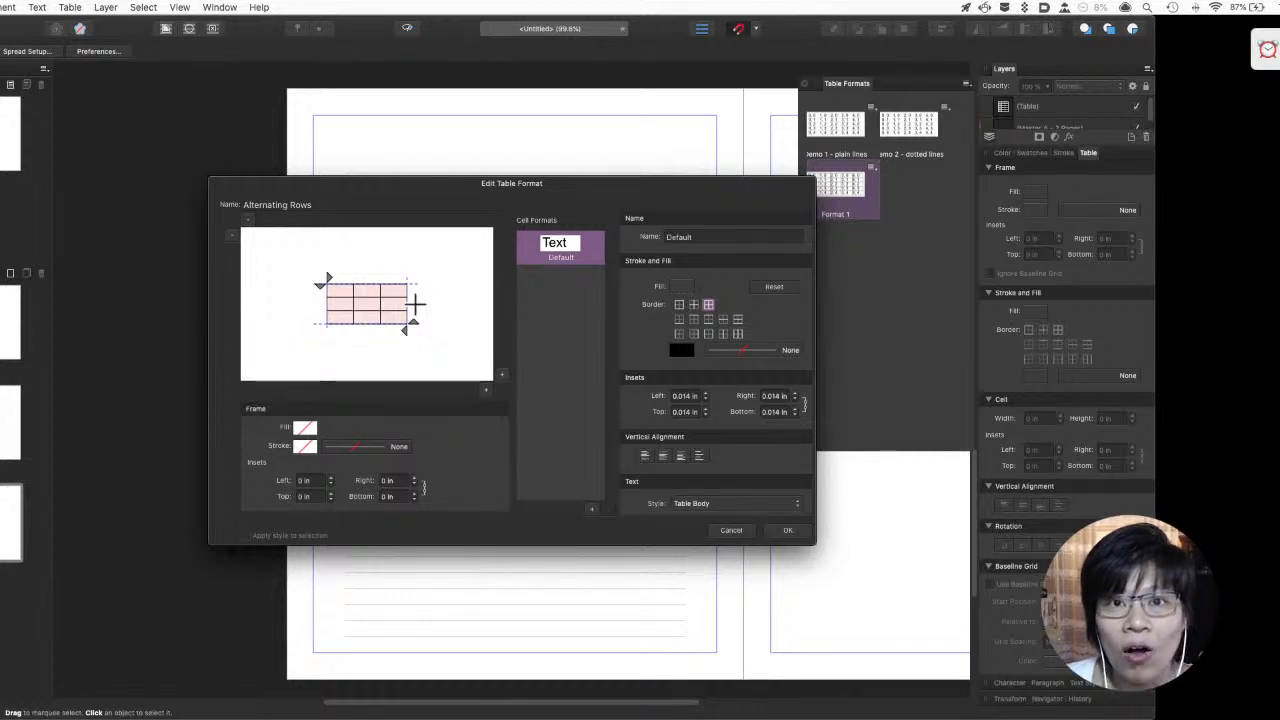
Add a second cell format to "Alternating Rows" and rename the Default cell format "Odd"
click(592, 508)
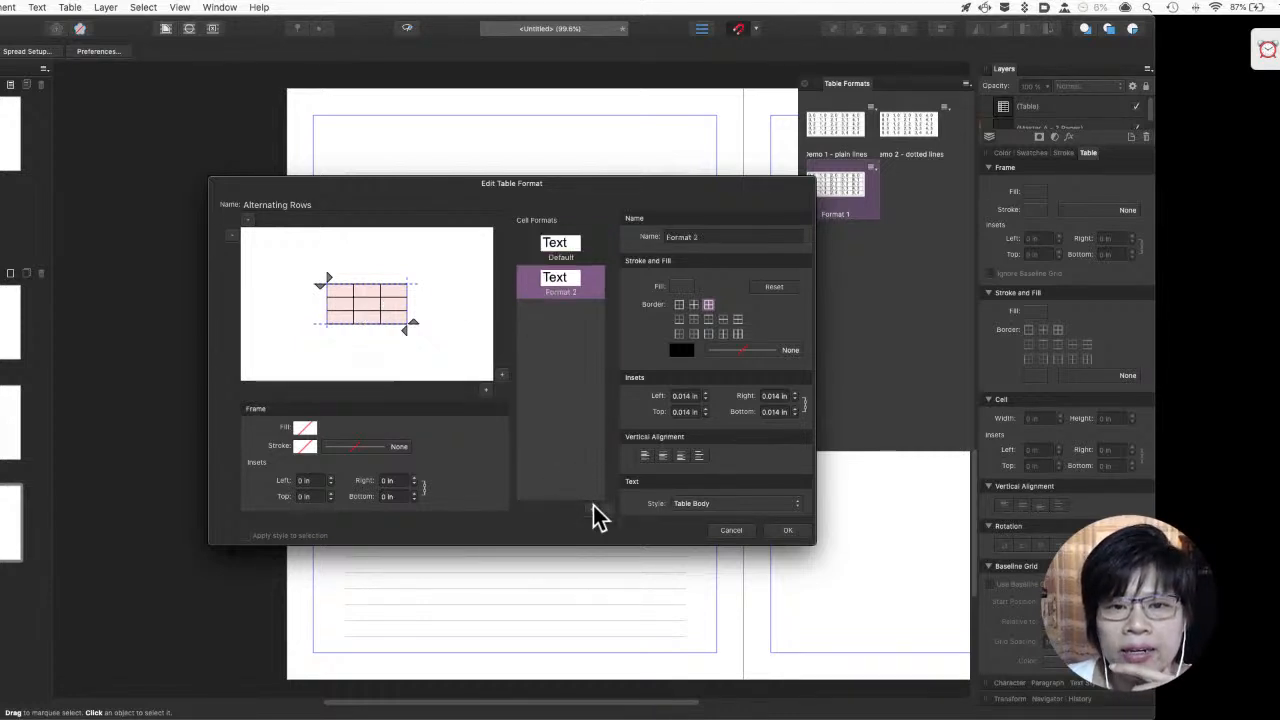
click(572, 300)
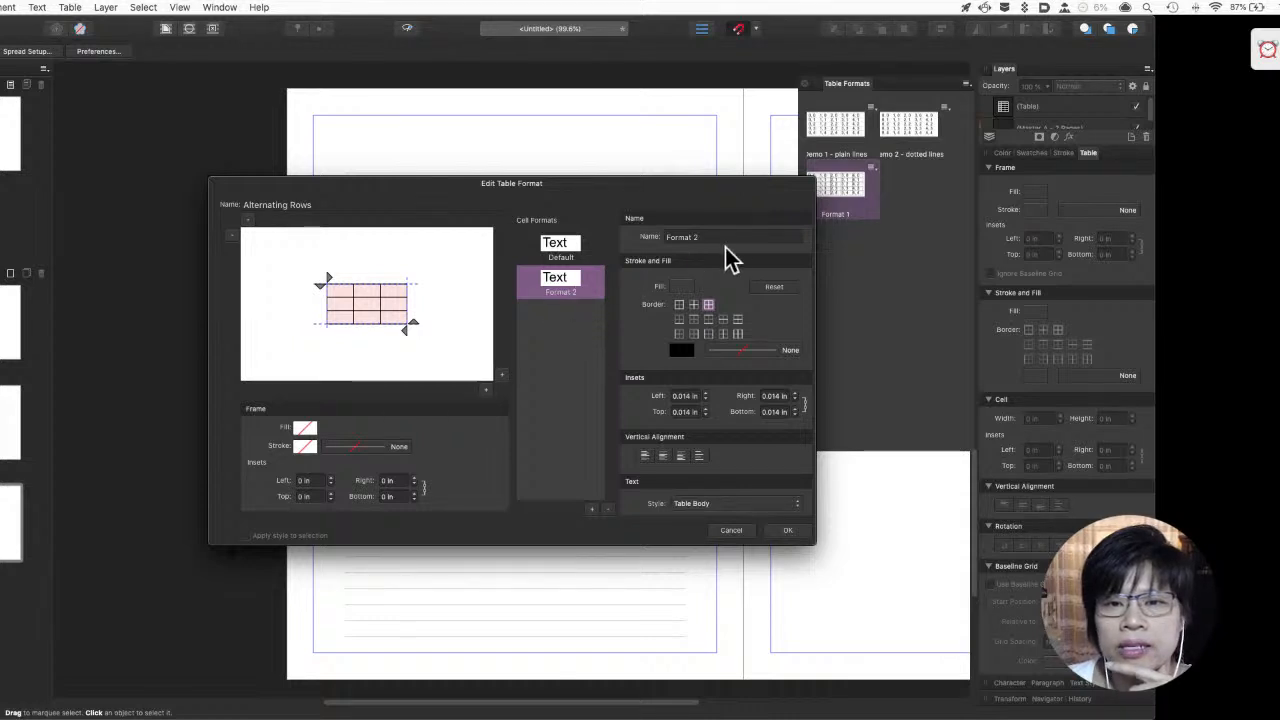
click(558, 250)
click(697, 237)
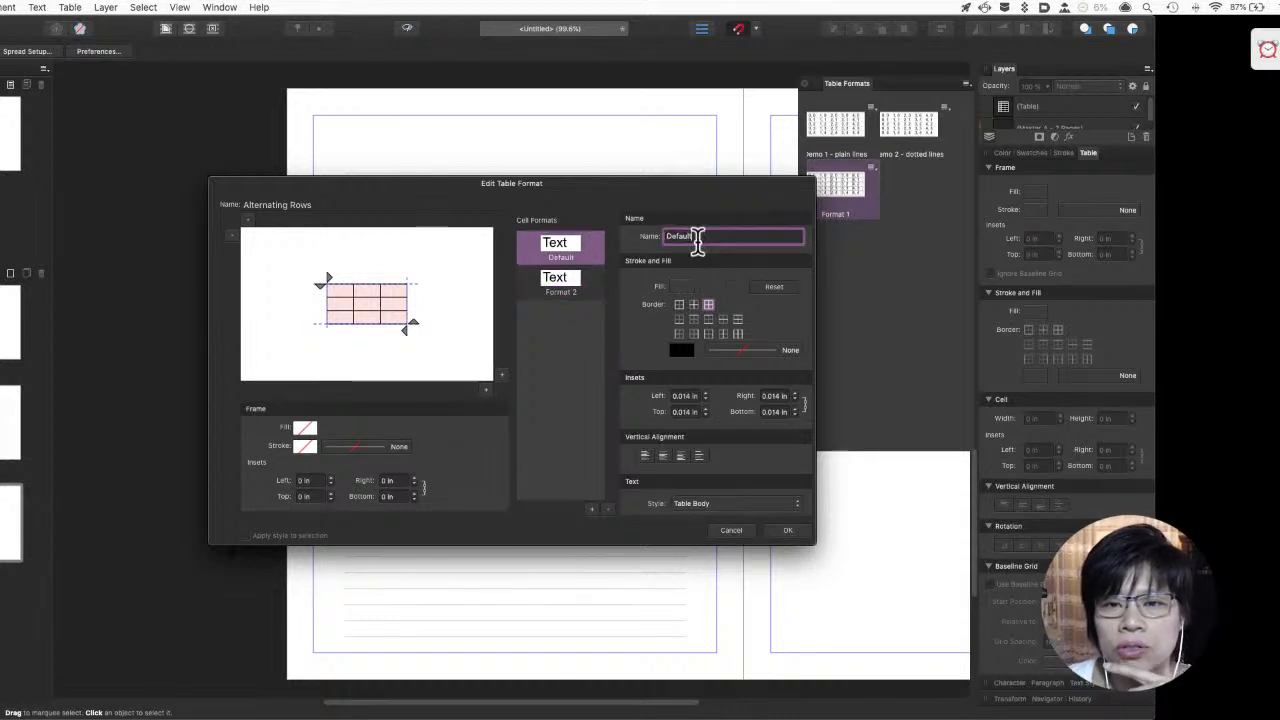
double_click(697, 237)
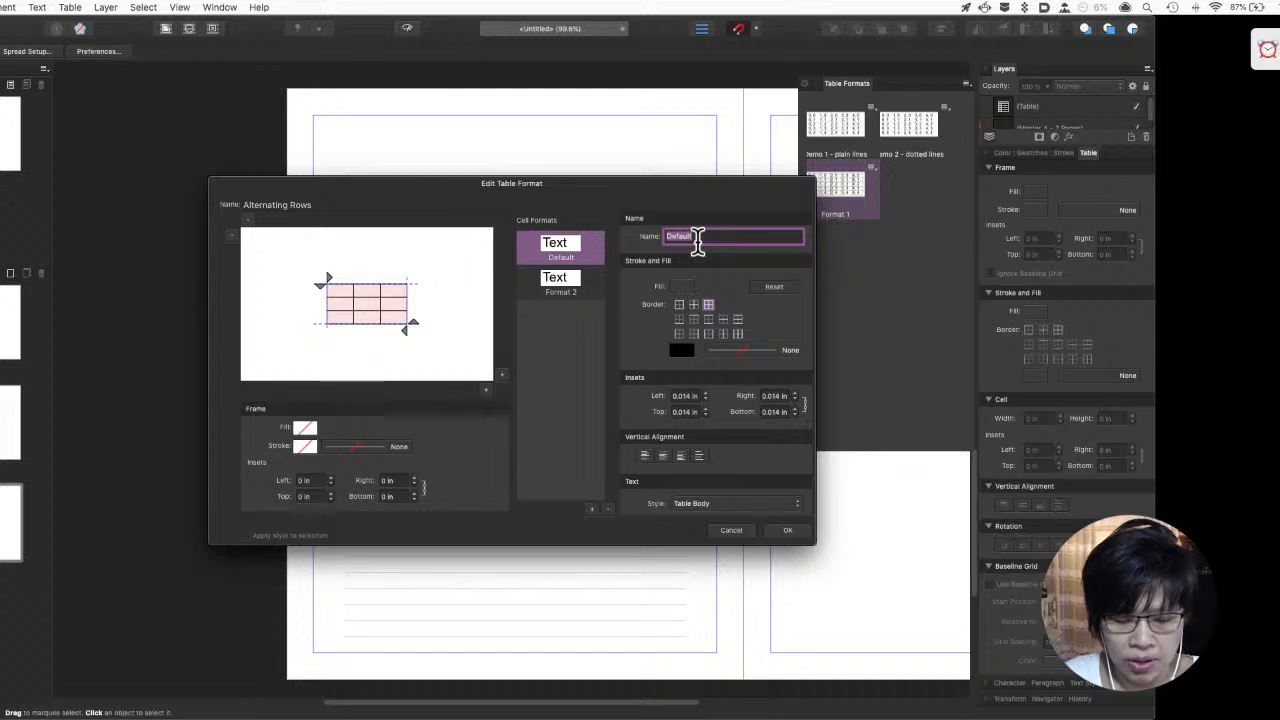
text(Odd)
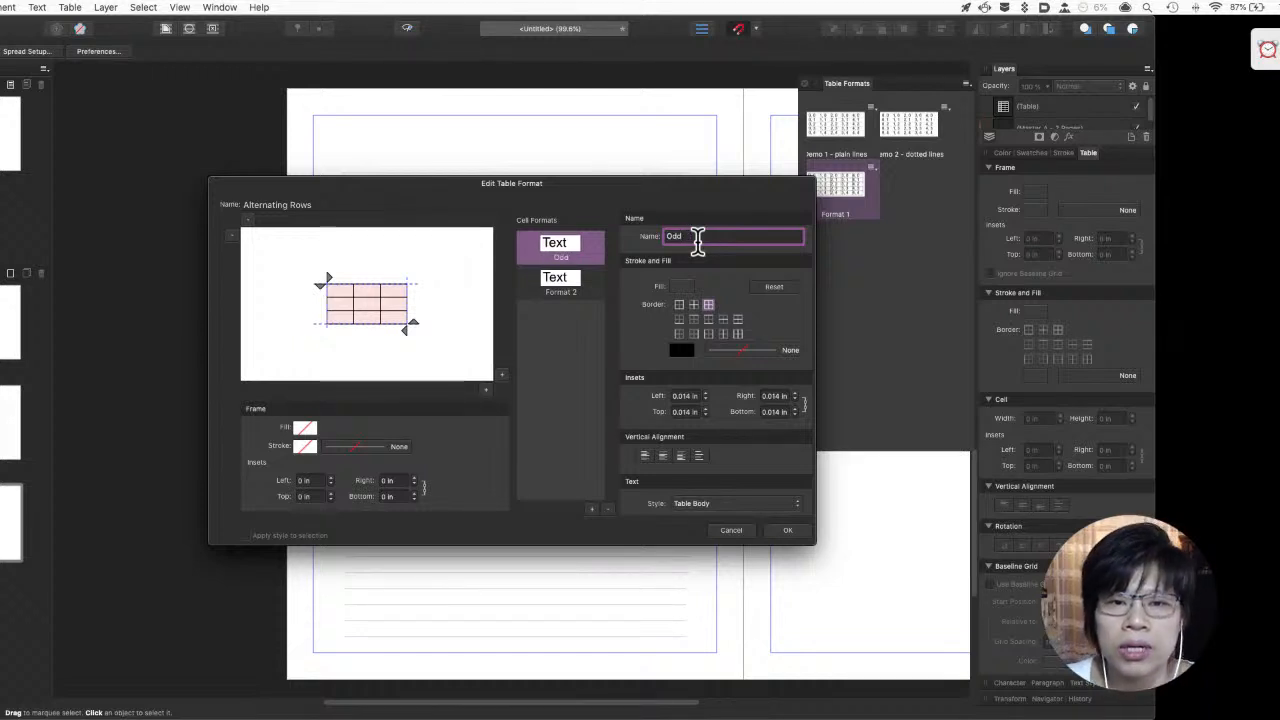
Rename the second cell format "Even" and select it again for editing
click(565, 288)
click(688, 237)
triple_click(688, 237)
text(Even)
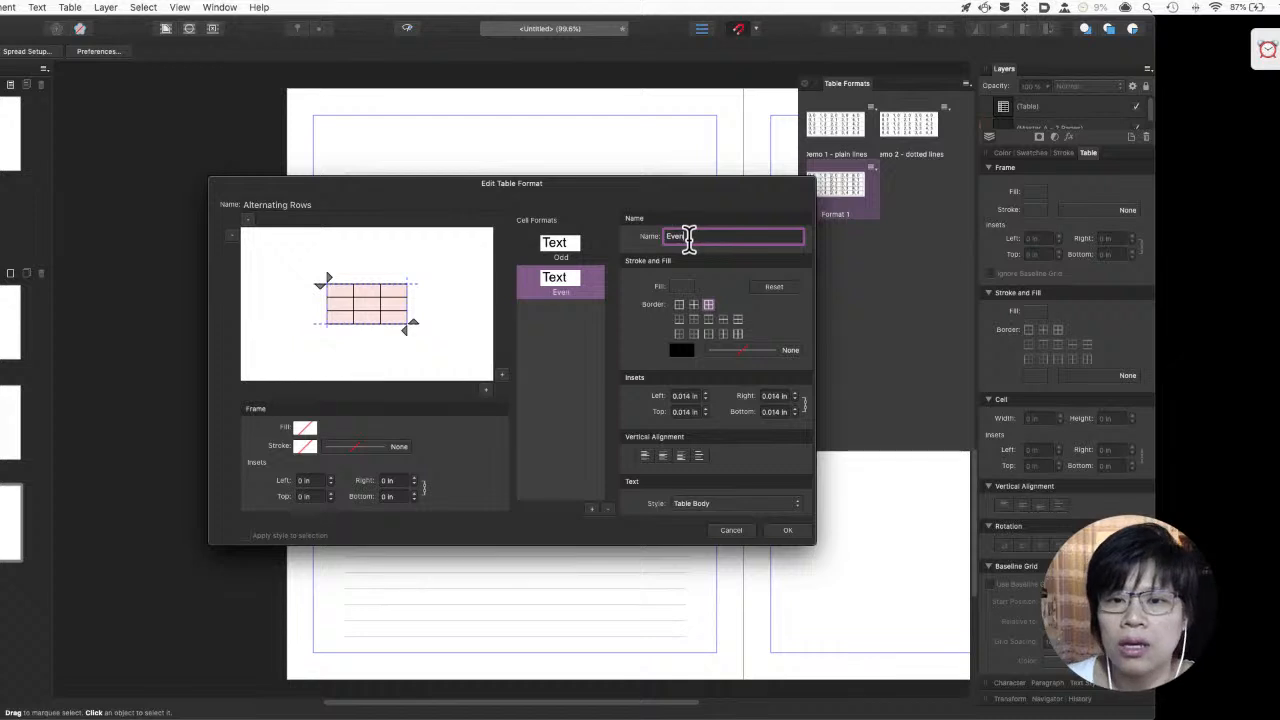
click(588, 338)
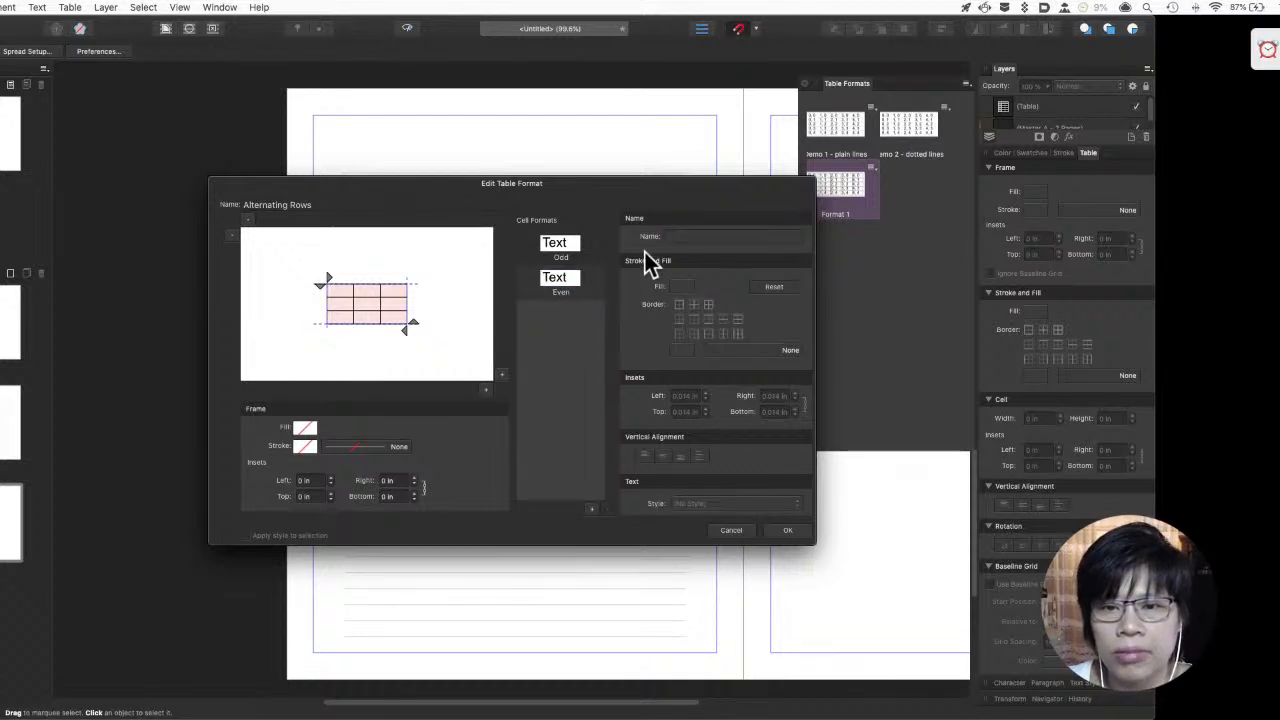
click(568, 289)
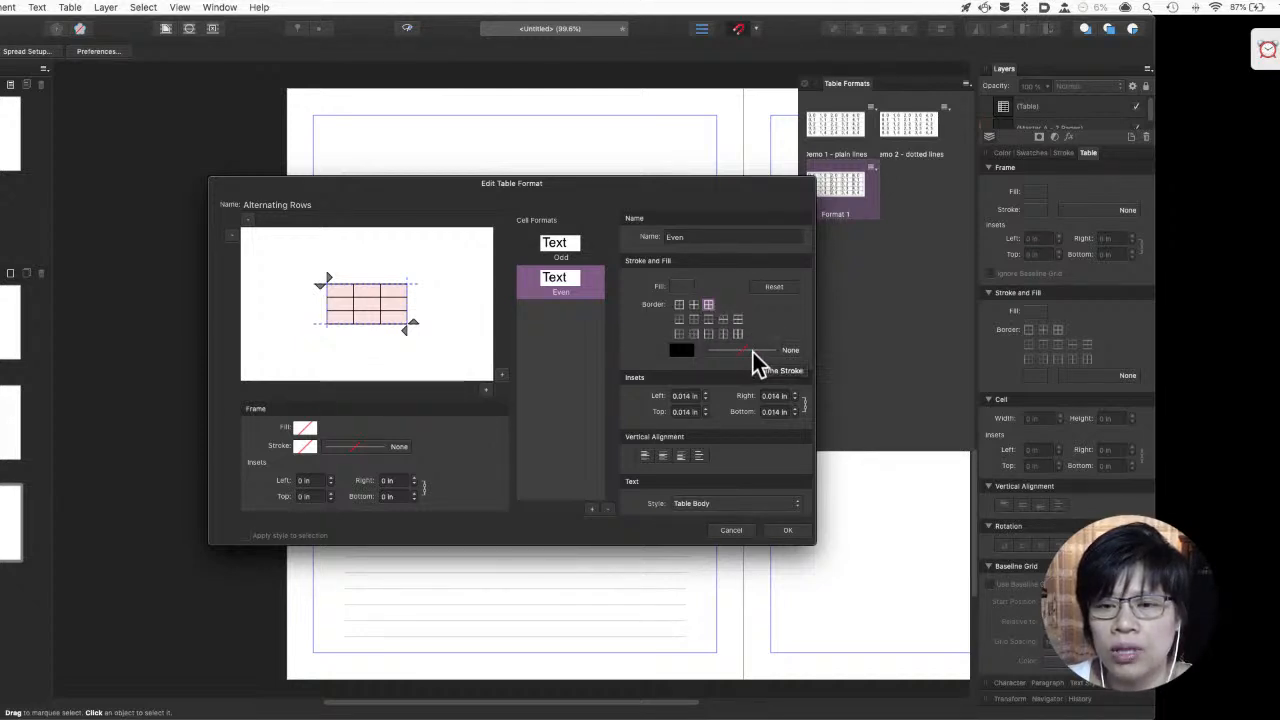
Set the Even cell format's fill to white on the HSL Color Wheel, with lightness 100
click(737, 334)
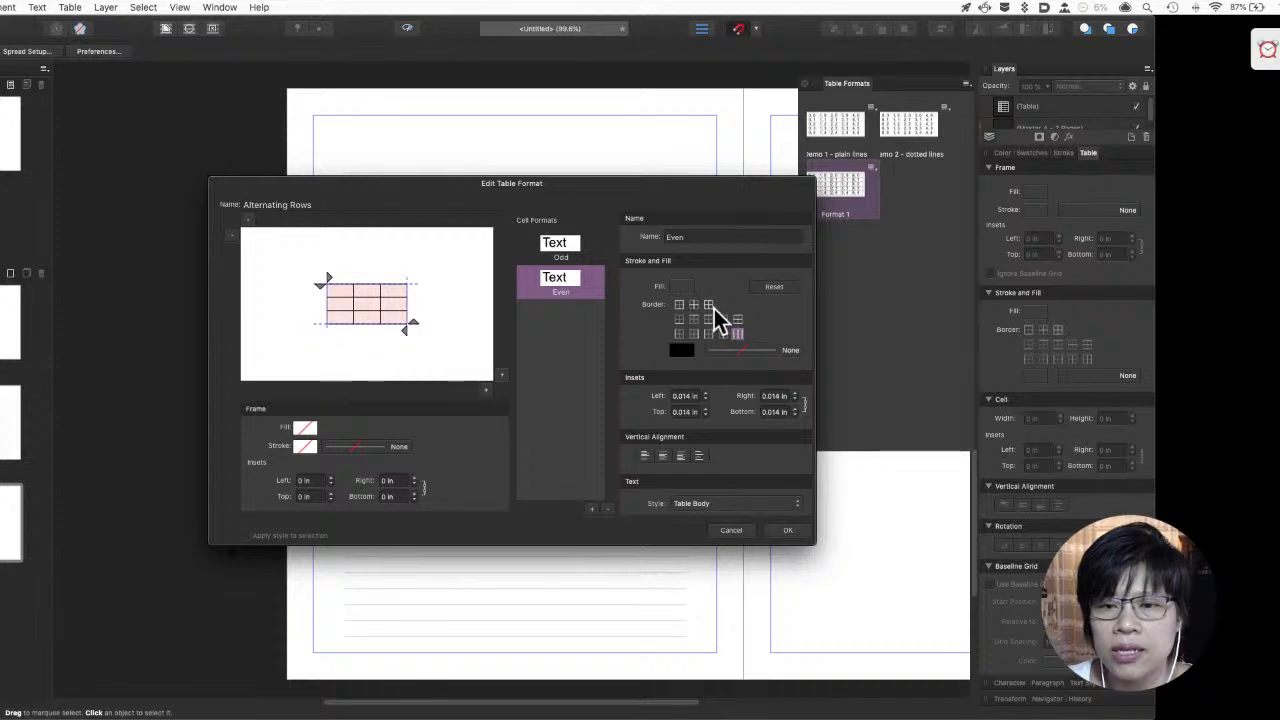
click(683, 289)
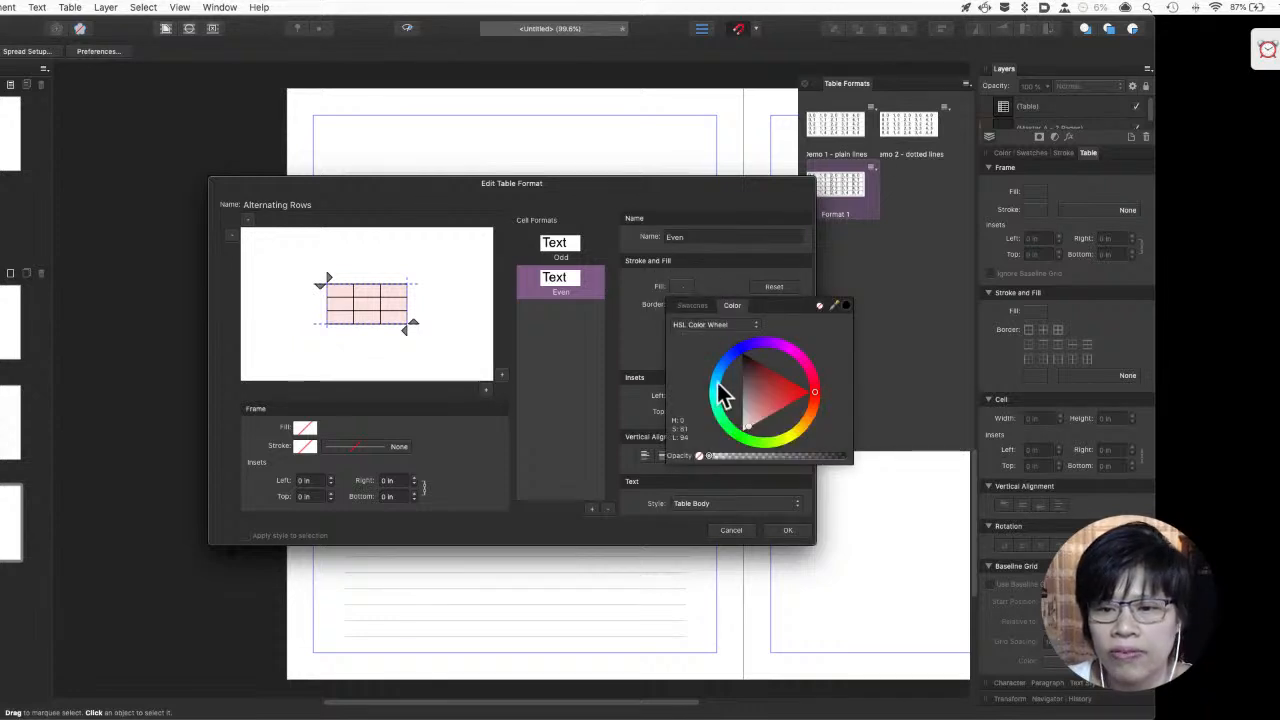
mouse_move(748, 426)
mouse_down()
mouse_move(737, 429)
mouse_move(749, 437)
mouse_move(737, 430)
mouse_up()
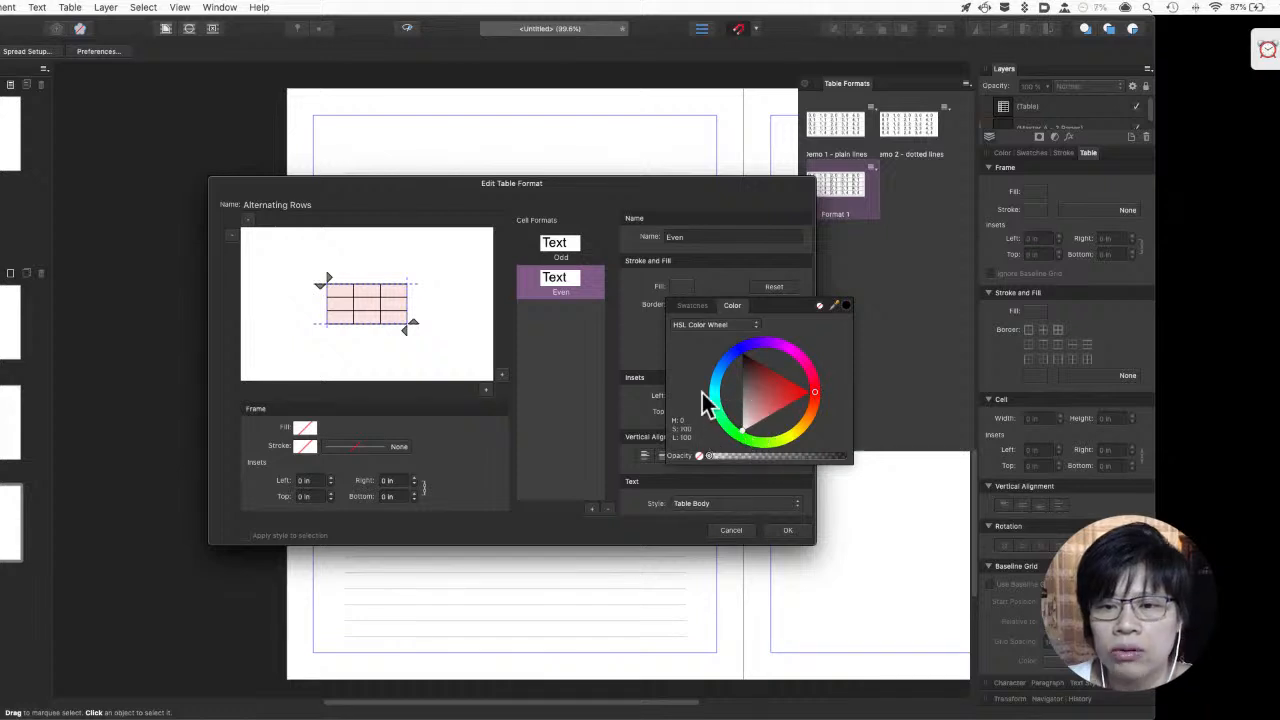
click(645, 352)
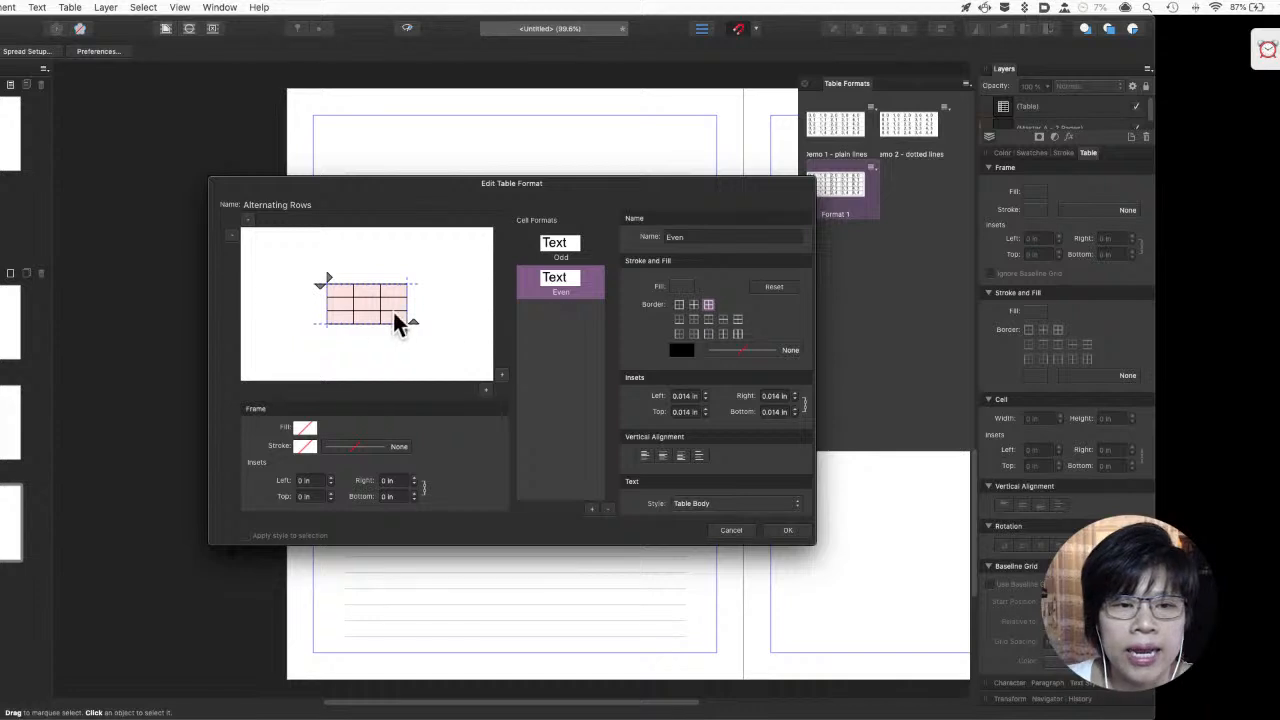
Assign the Even cell format to the middle row of the preview table and save the "Alternating Rows" format
click(341, 305)
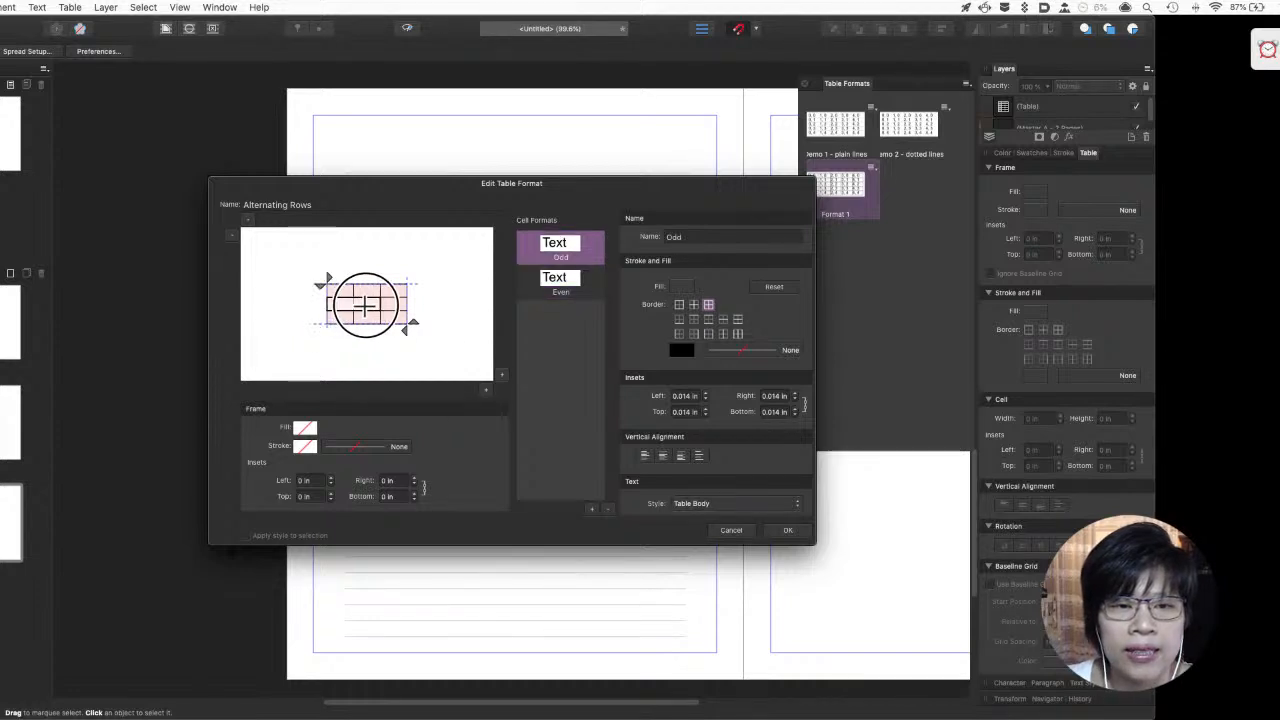
click(585, 292)
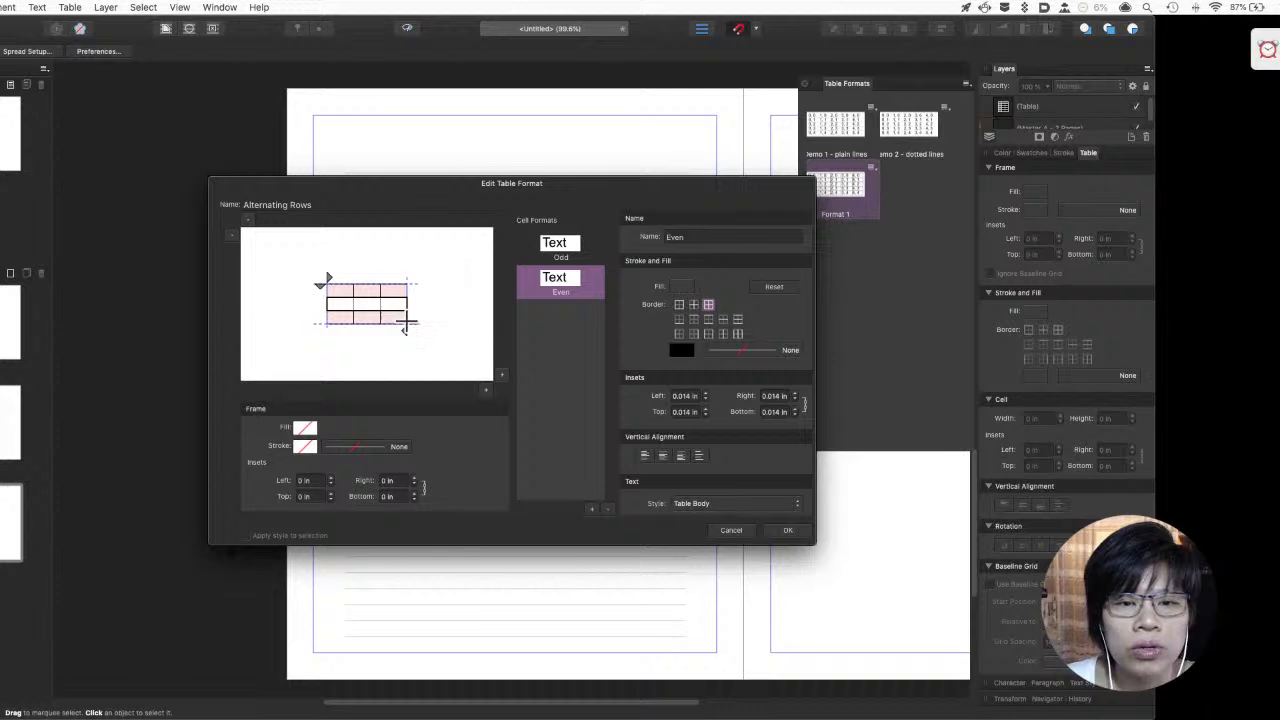
click(787, 533)
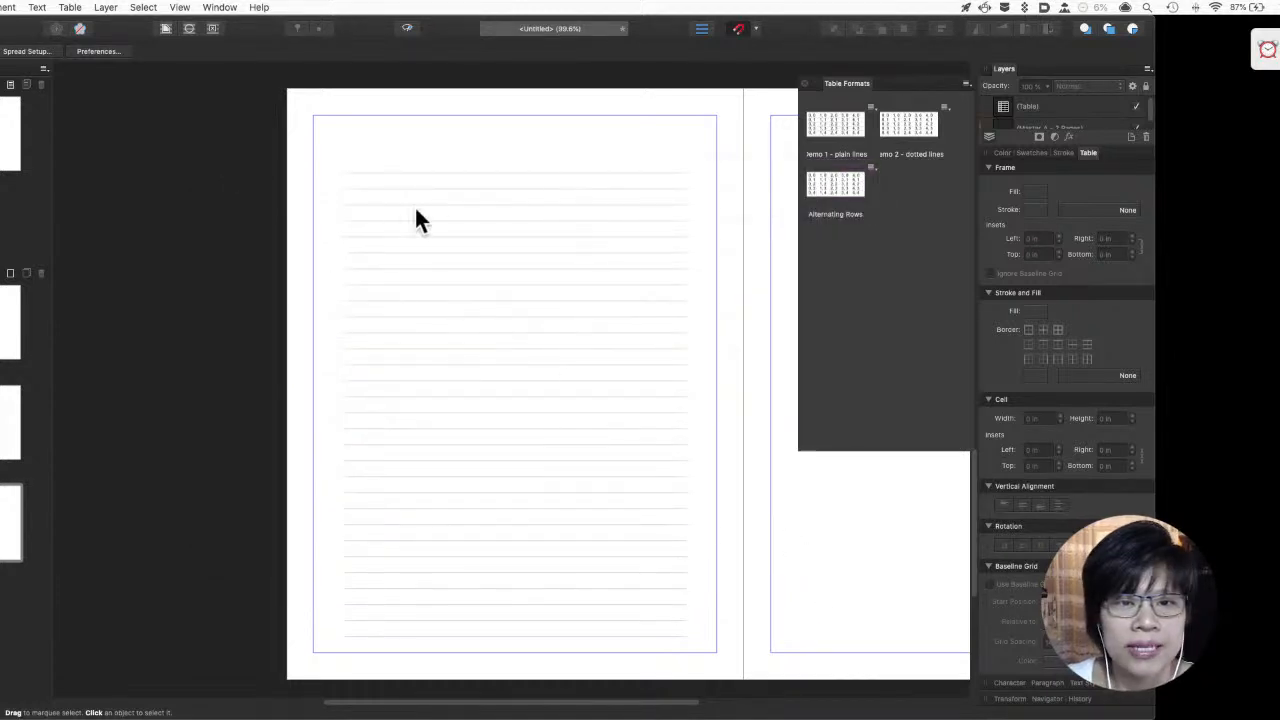
Try to apply the "Alternating Rows" format to the lined table, both overriding local formatting and as a plain apply
click(480, 202)
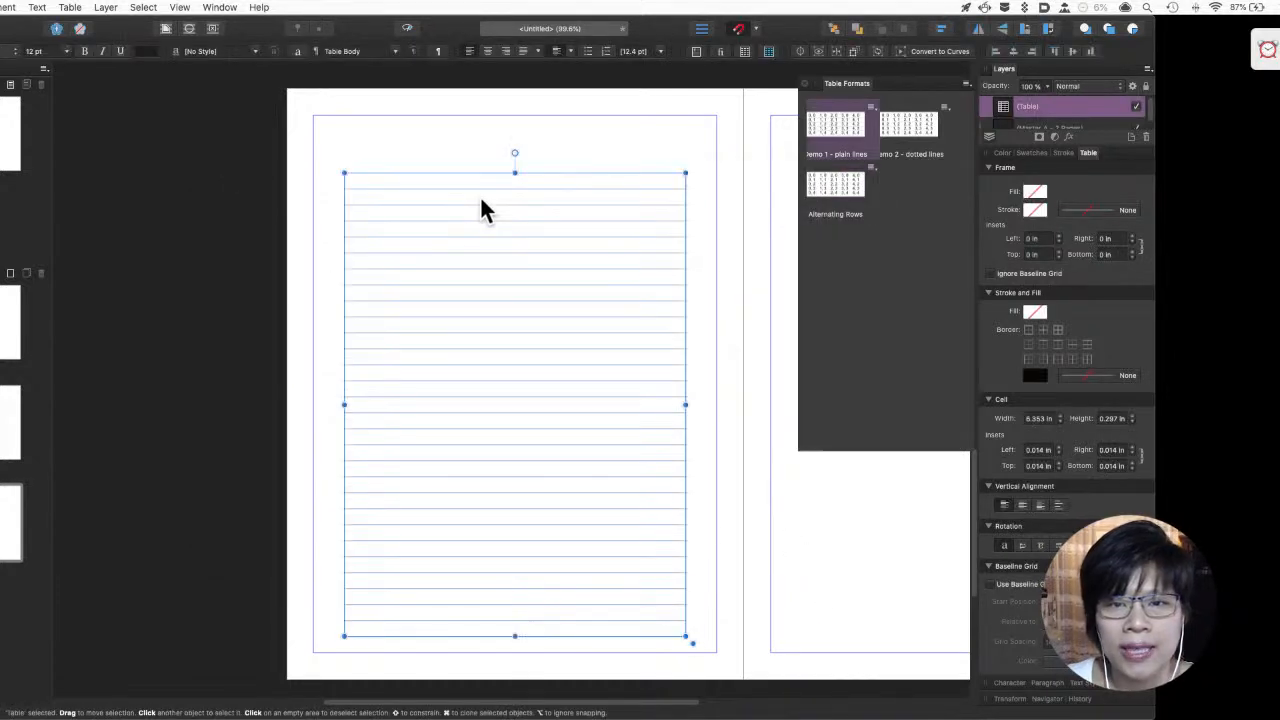
click(845, 205)
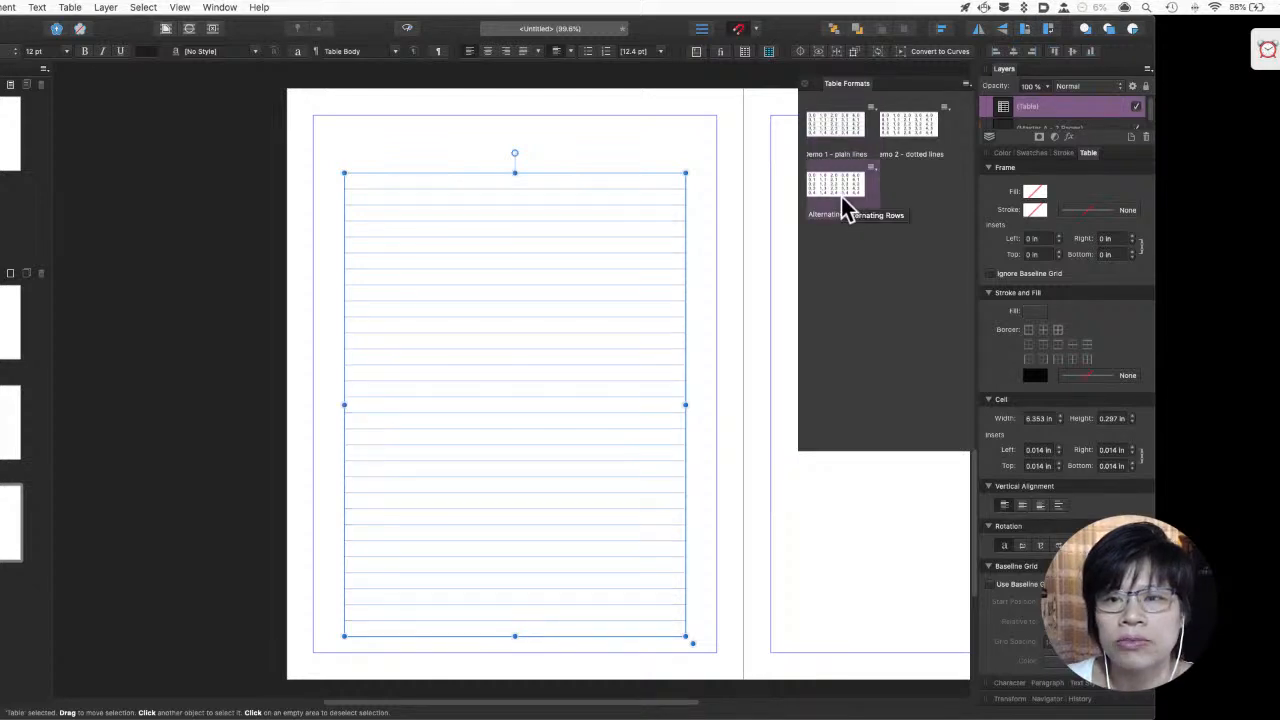
right_click(841, 197)
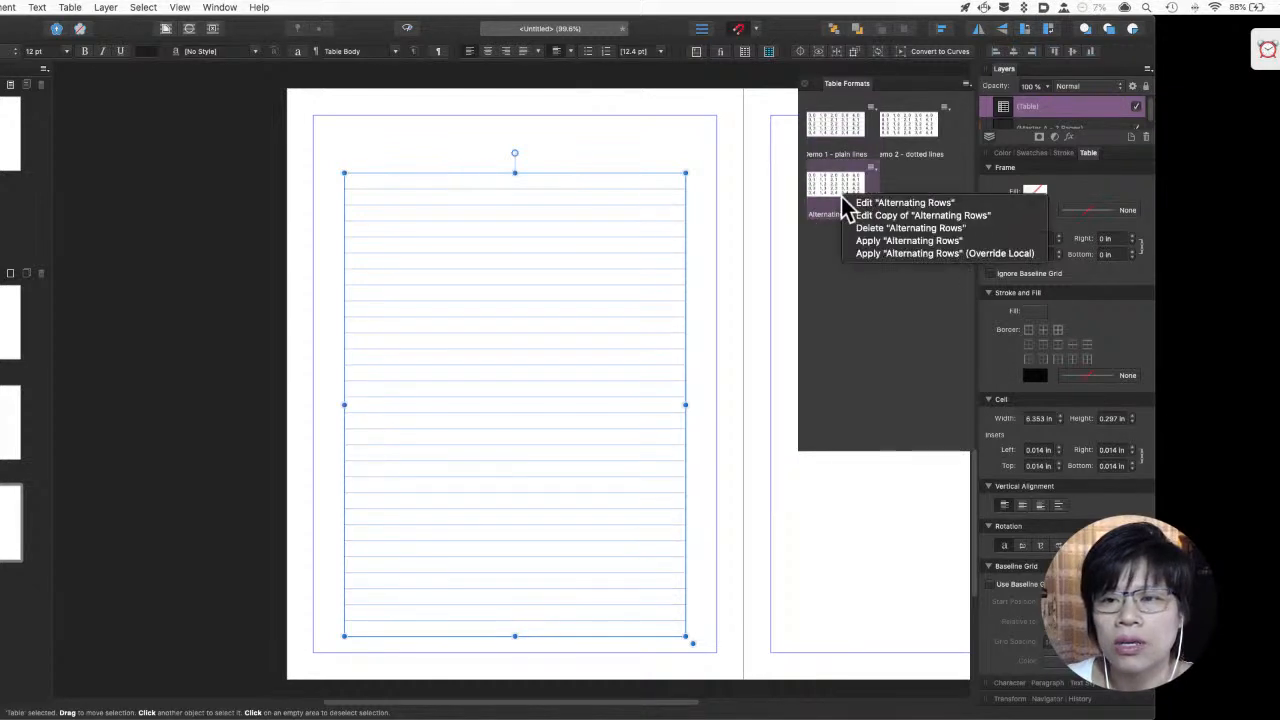
click(890, 256)
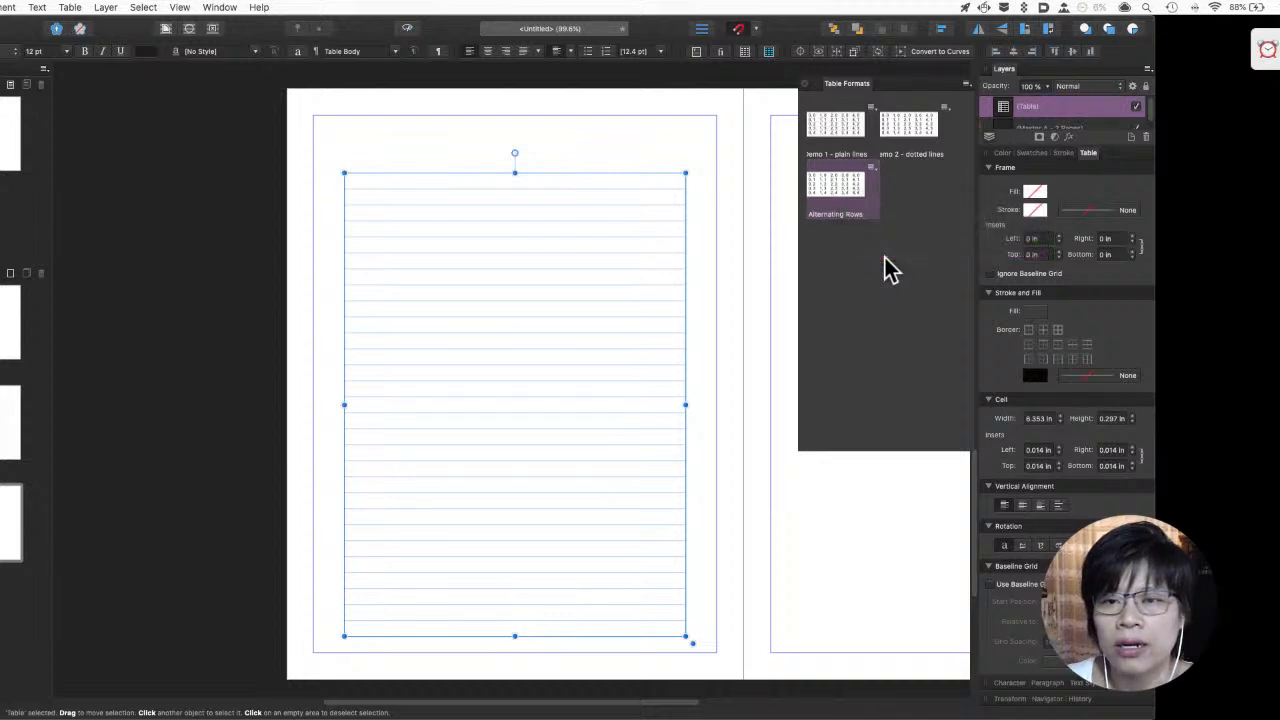
right_click(840, 205)
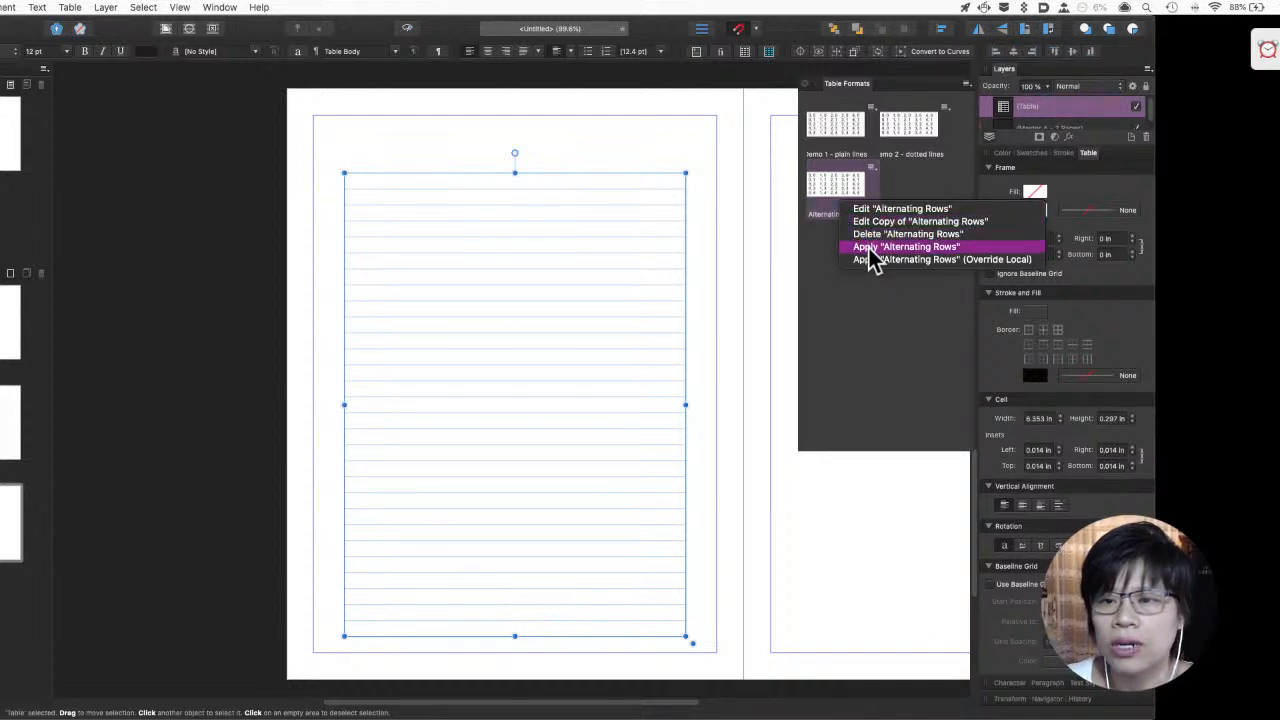
click(855, 247)
double_click(521, 240)
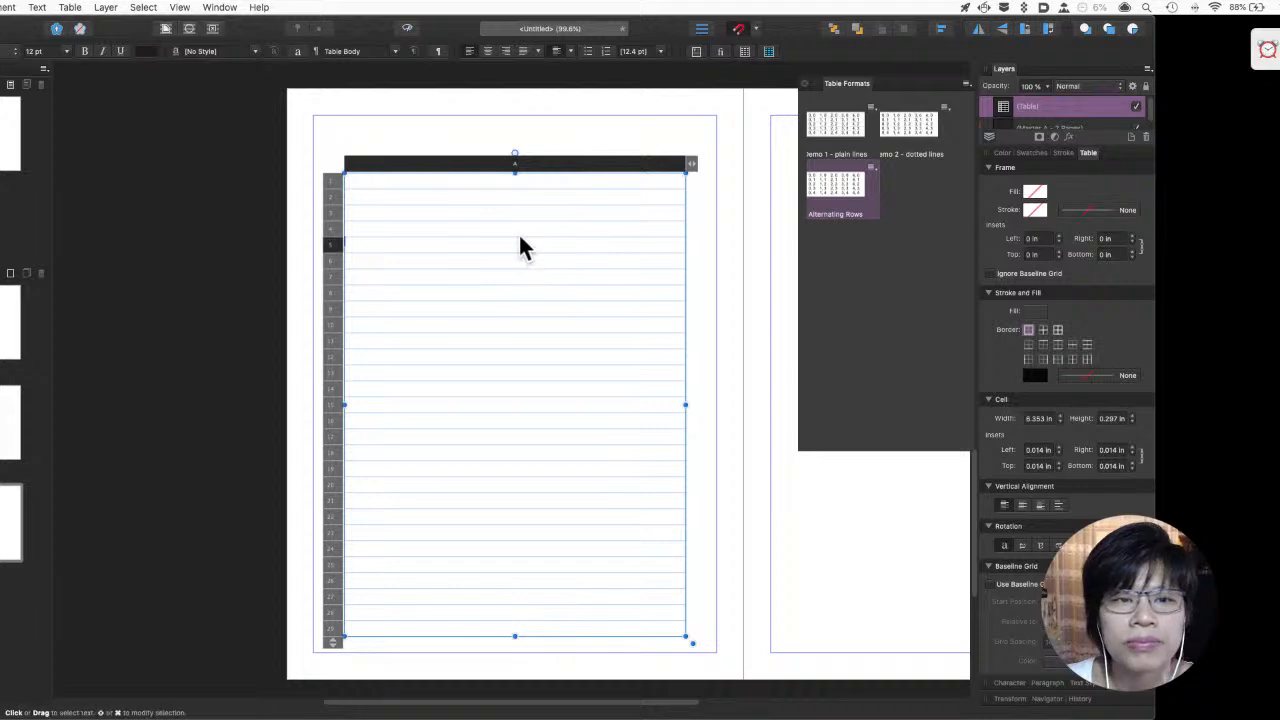
click(387, 164)
key(BackSpace)
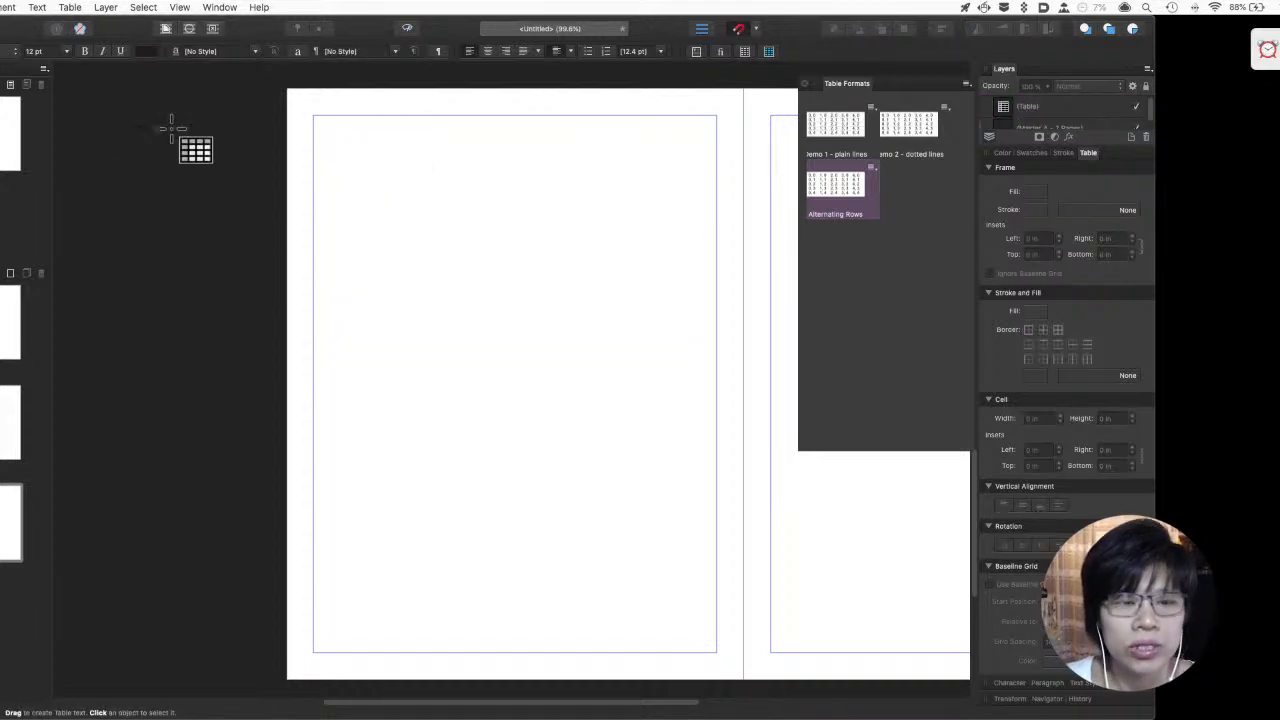
key(super+z)
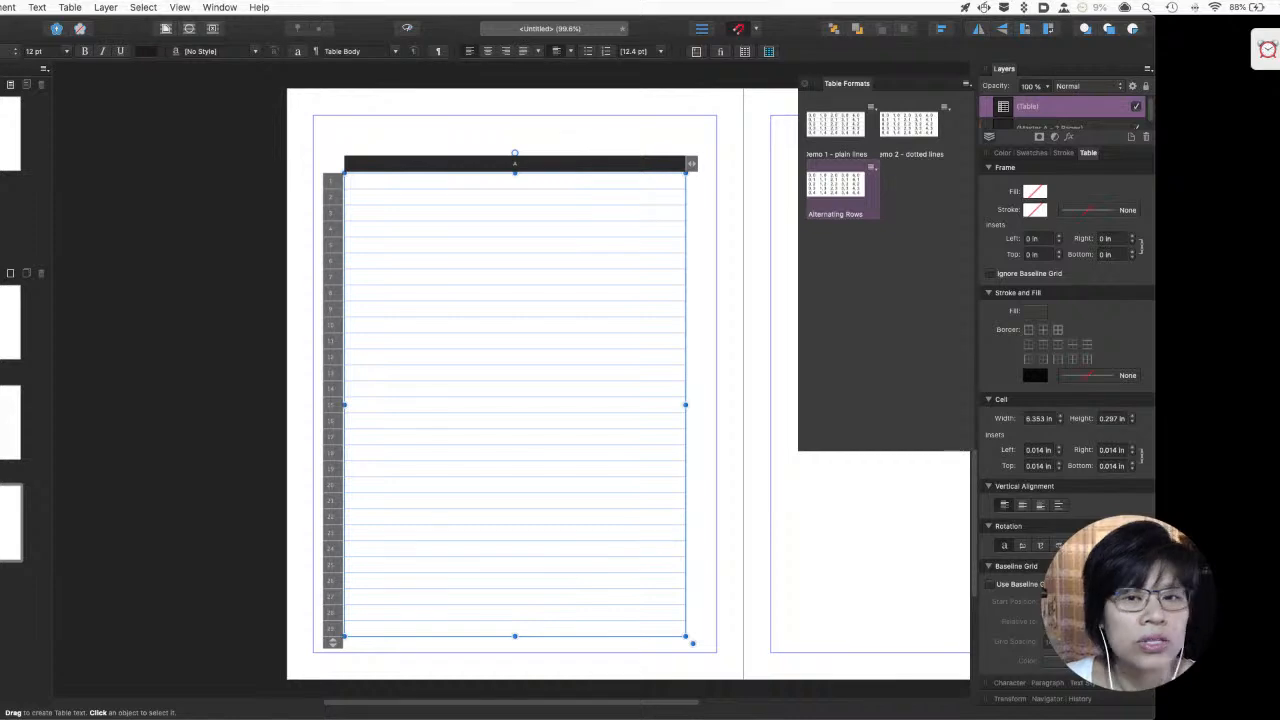
key(v)
click(557, 240)
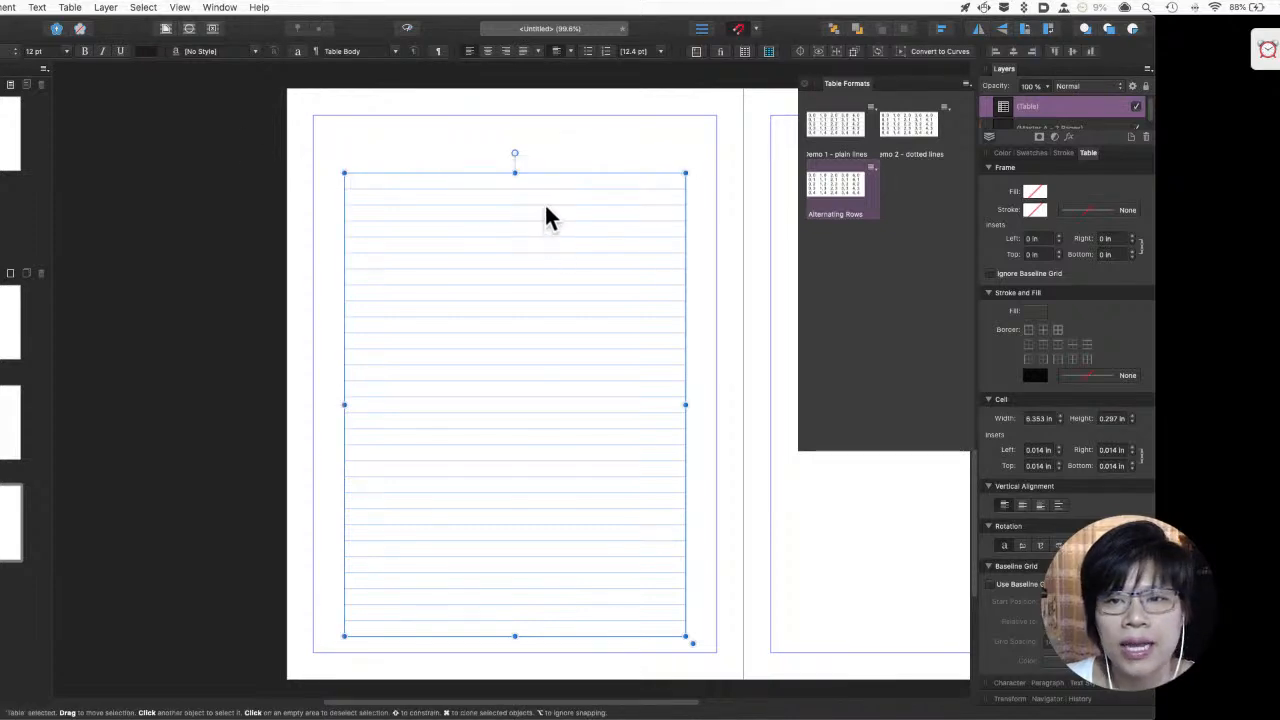
Try to apply "Alternating Rows" to the selected table through its format settings with "Apply style to selection" enabled, keeping the Table Body text style
double_click(840, 190)
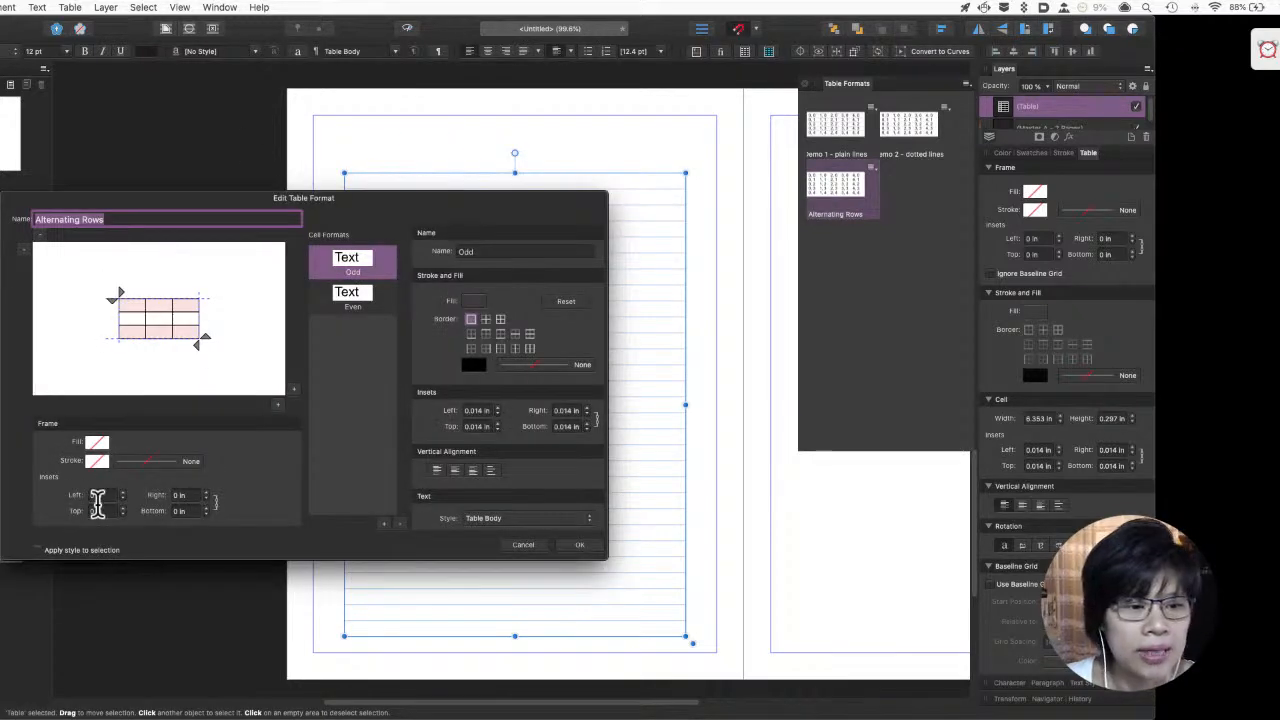
click(39, 550)
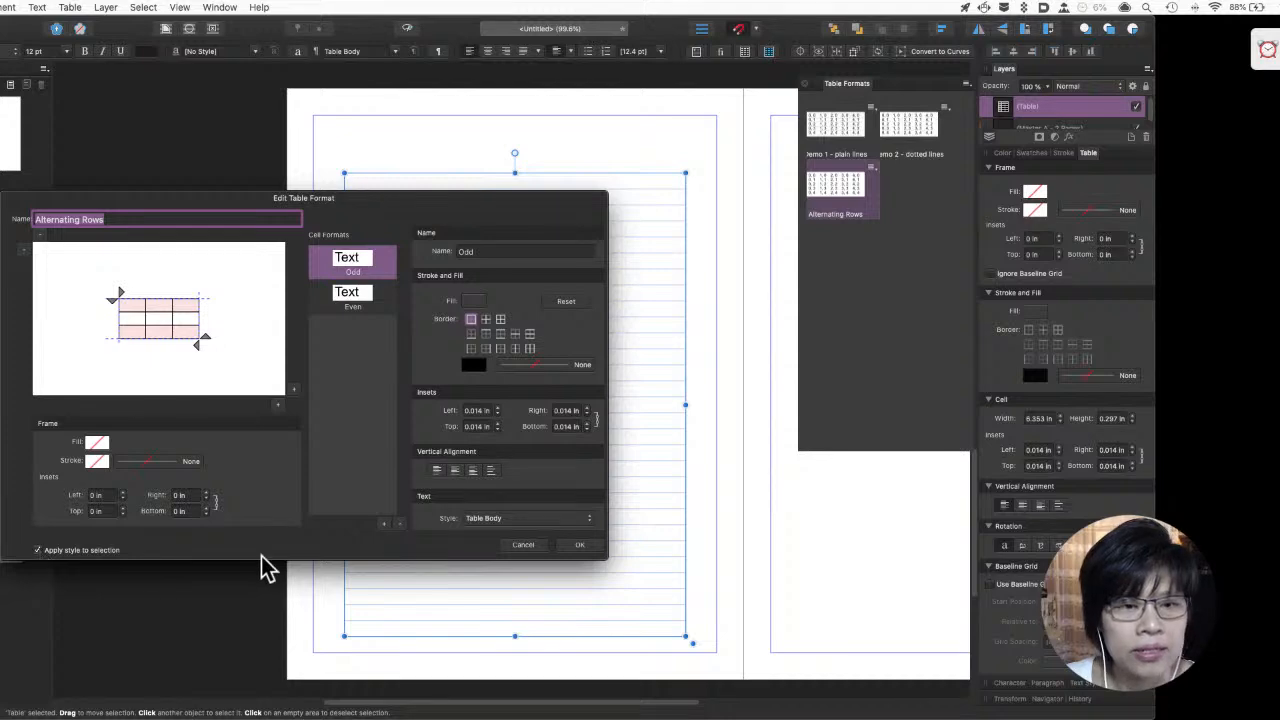
click(538, 518)
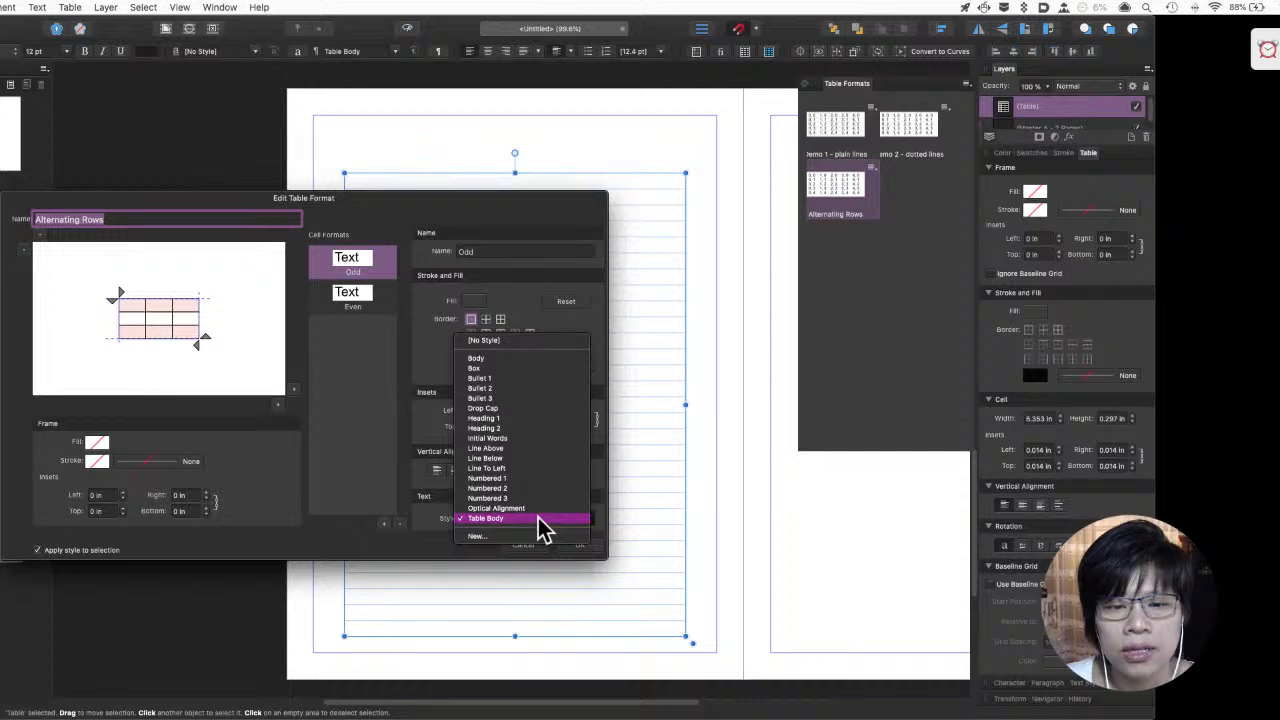
click(538, 517)
click(577, 546)
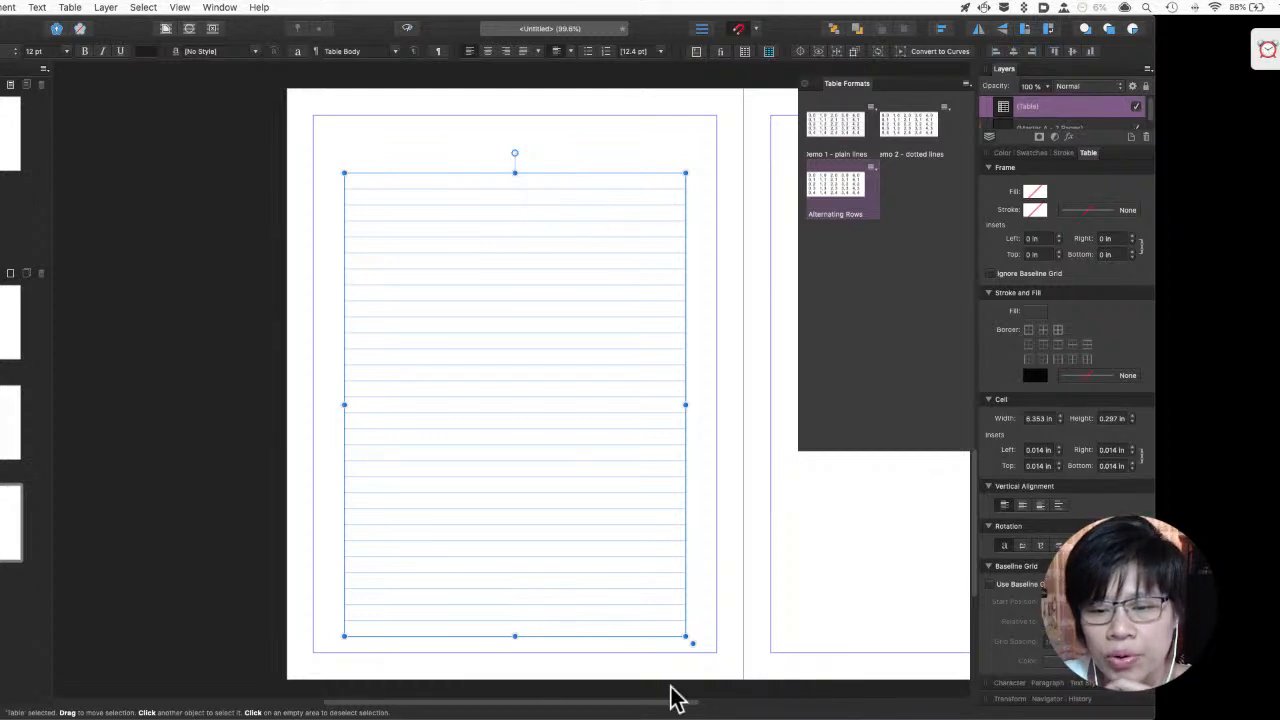
Scale the table down to a cell width of about 6.146 in and try again to apply "Alternating Rows" to the selection
drag(686, 636, 707, 608)
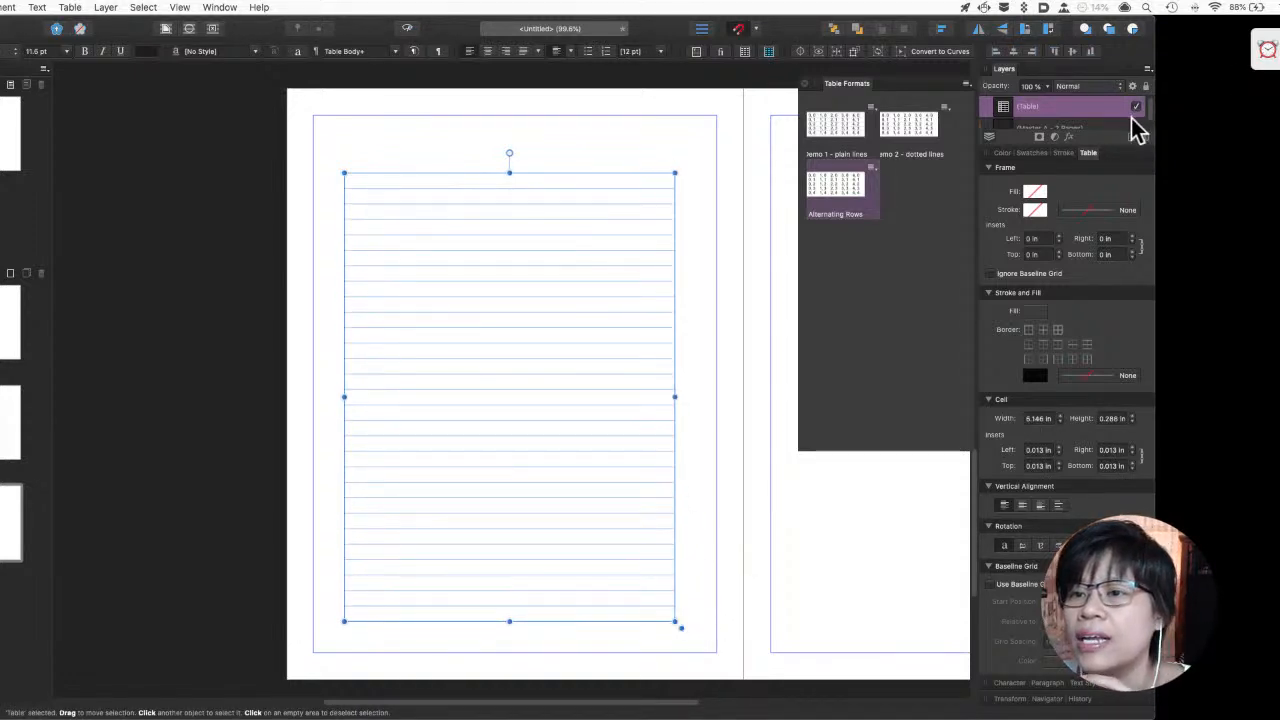
scroll(1082, 113, down, 1)
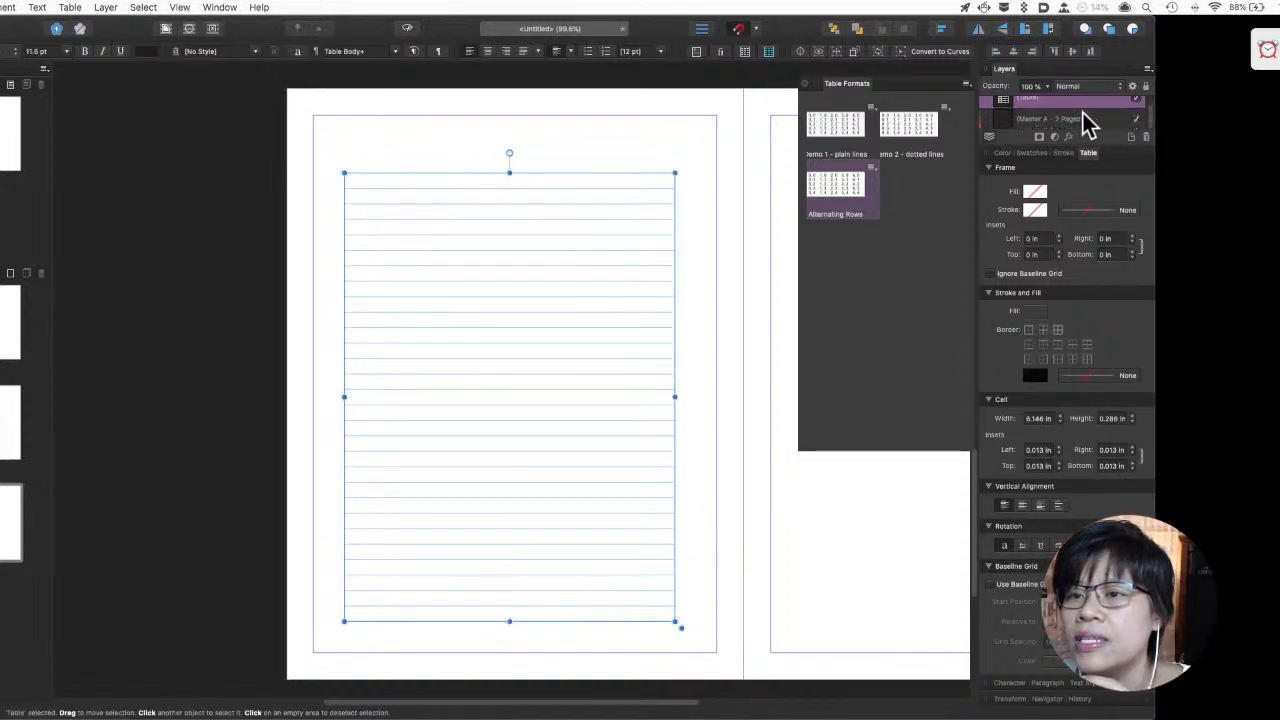
click(874, 168)
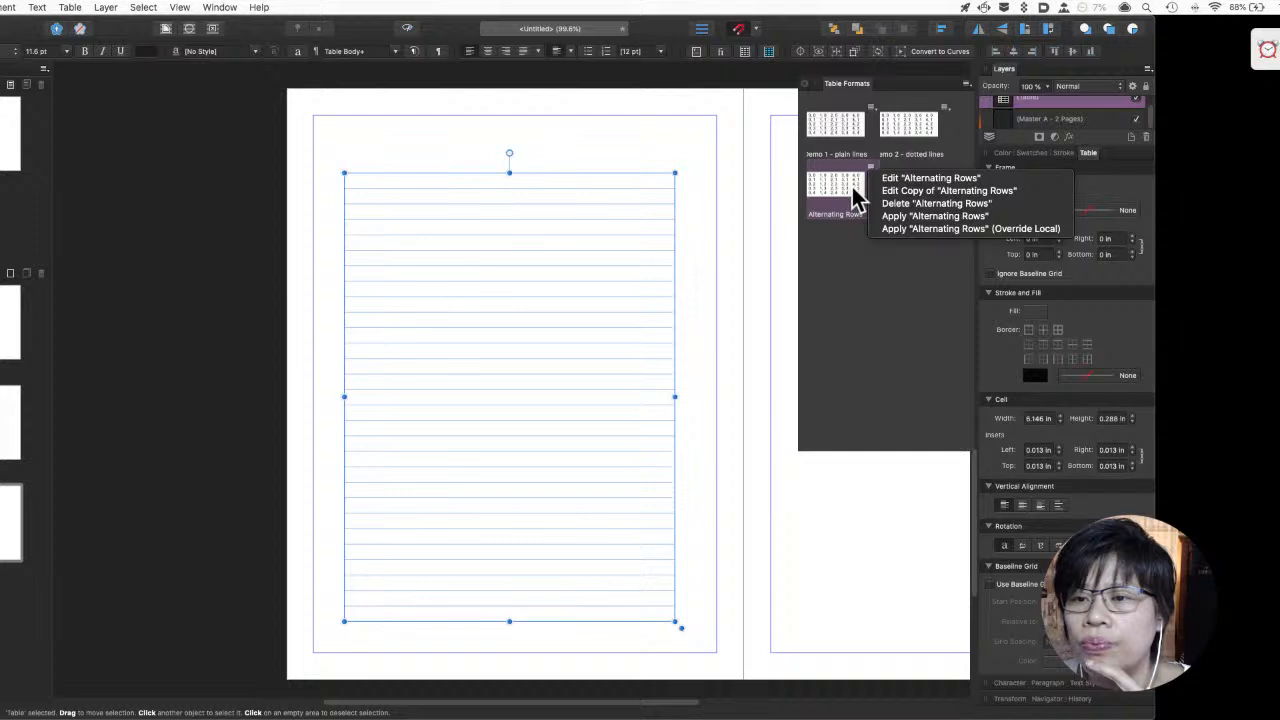
click(851, 199)
double_click(851, 199)
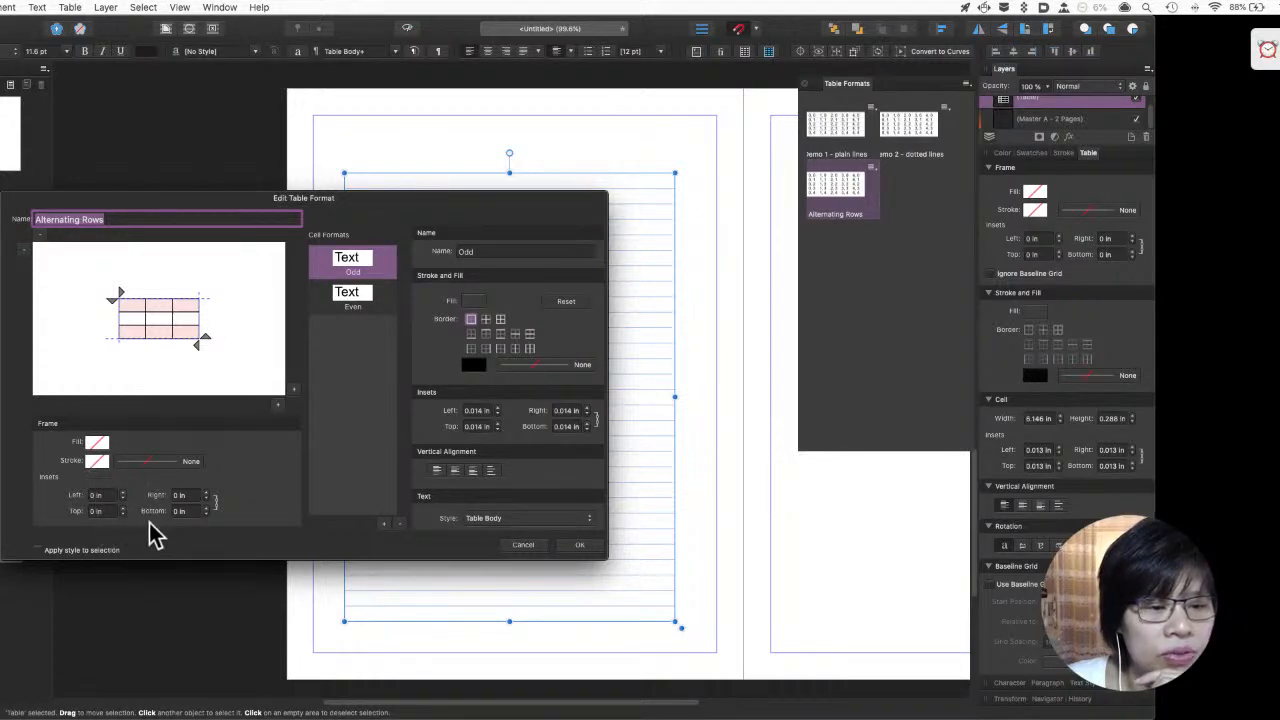
click(66, 551)
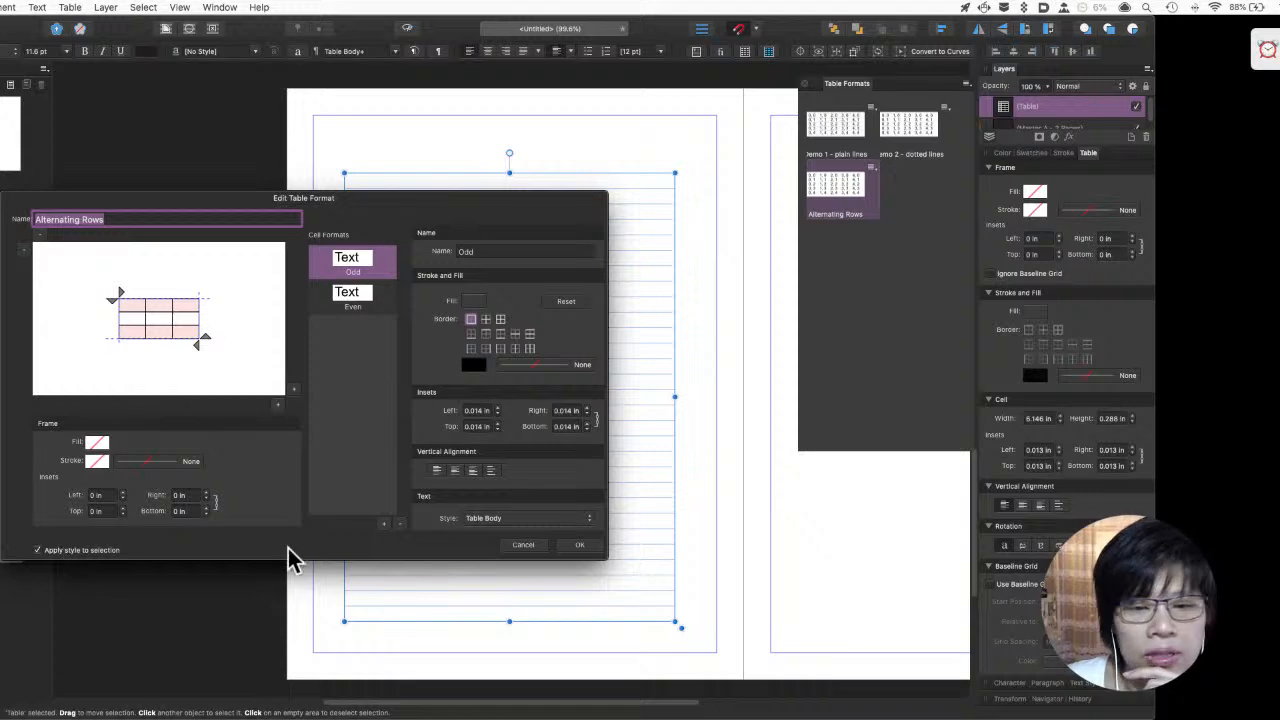
click(582, 544)
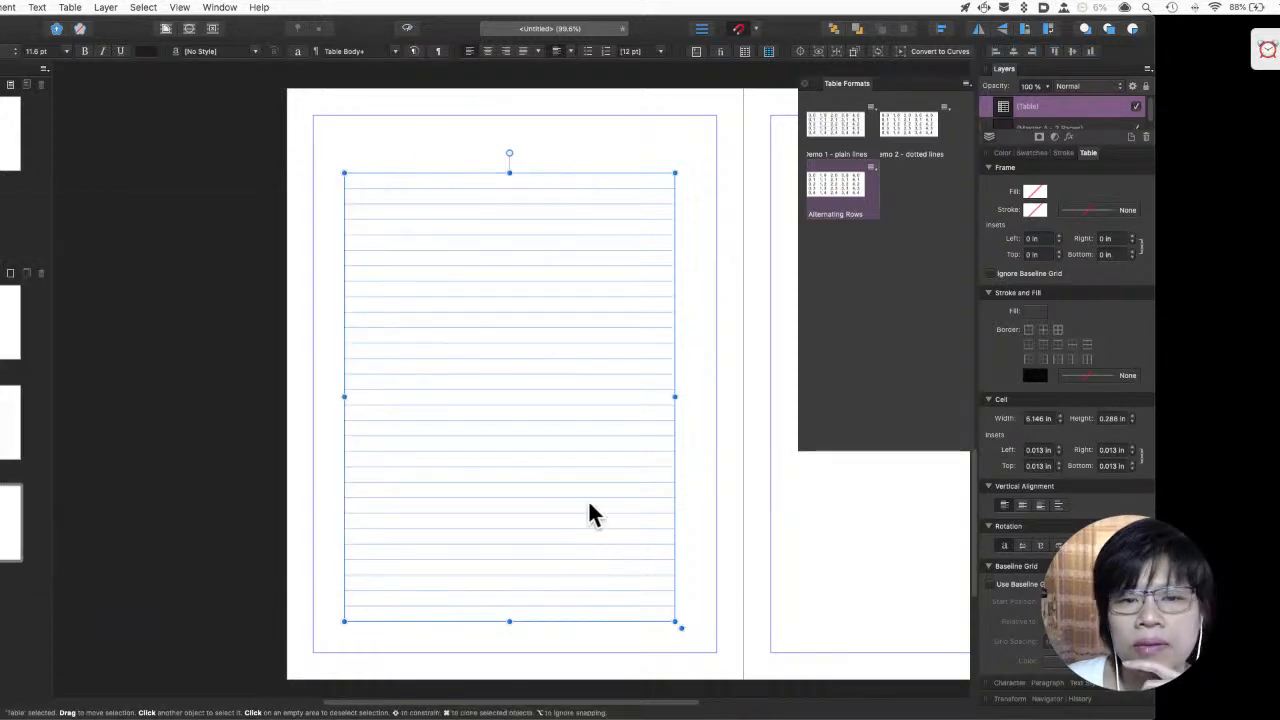
Replace the lined table with a newly drawn one-column table about 1.195 in wide with rows about 0.188 in high
right_click(572, 371)
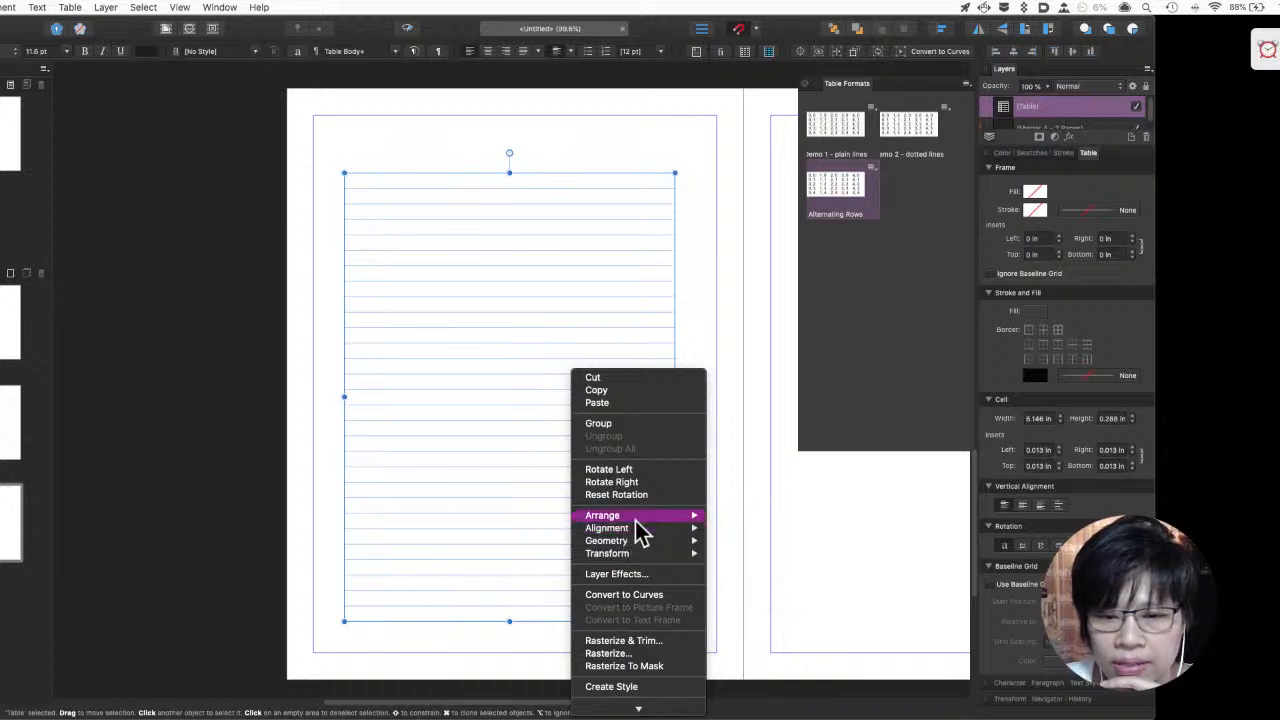
mouse_move(641, 519)
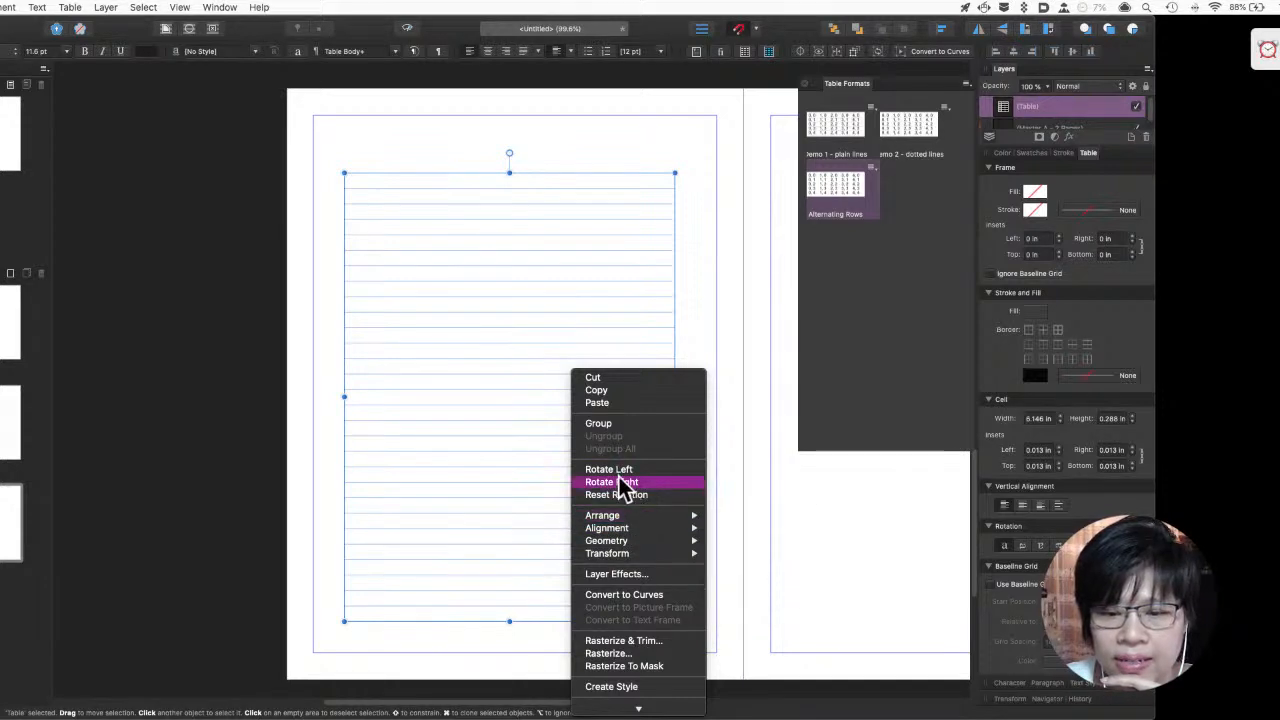
click(515, 366)
key(Delete)
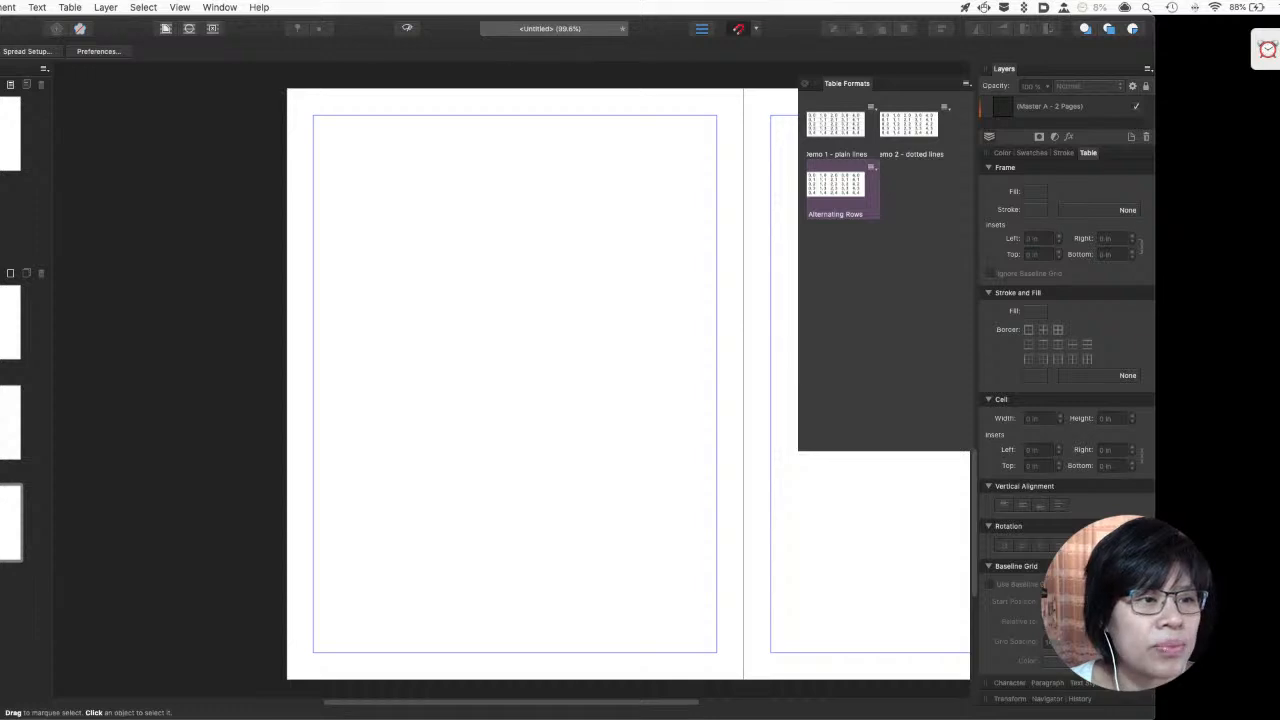
key(t)
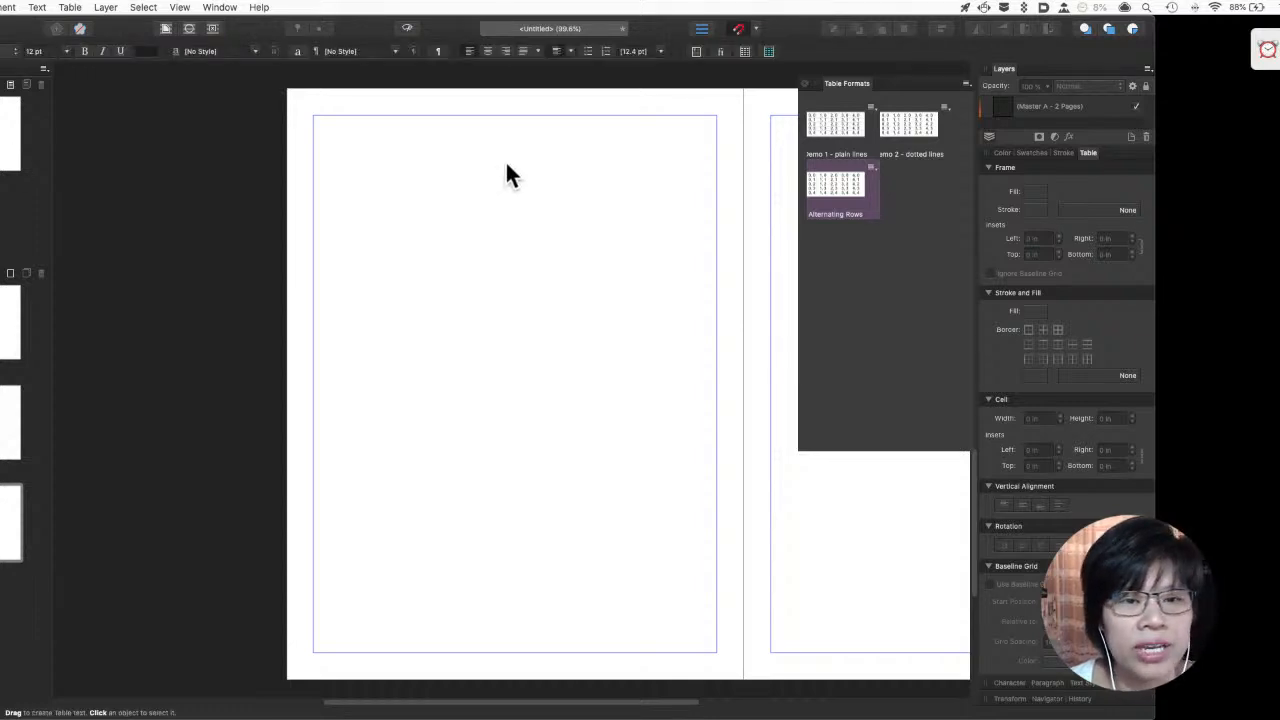
drag(406, 204, 471, 517)
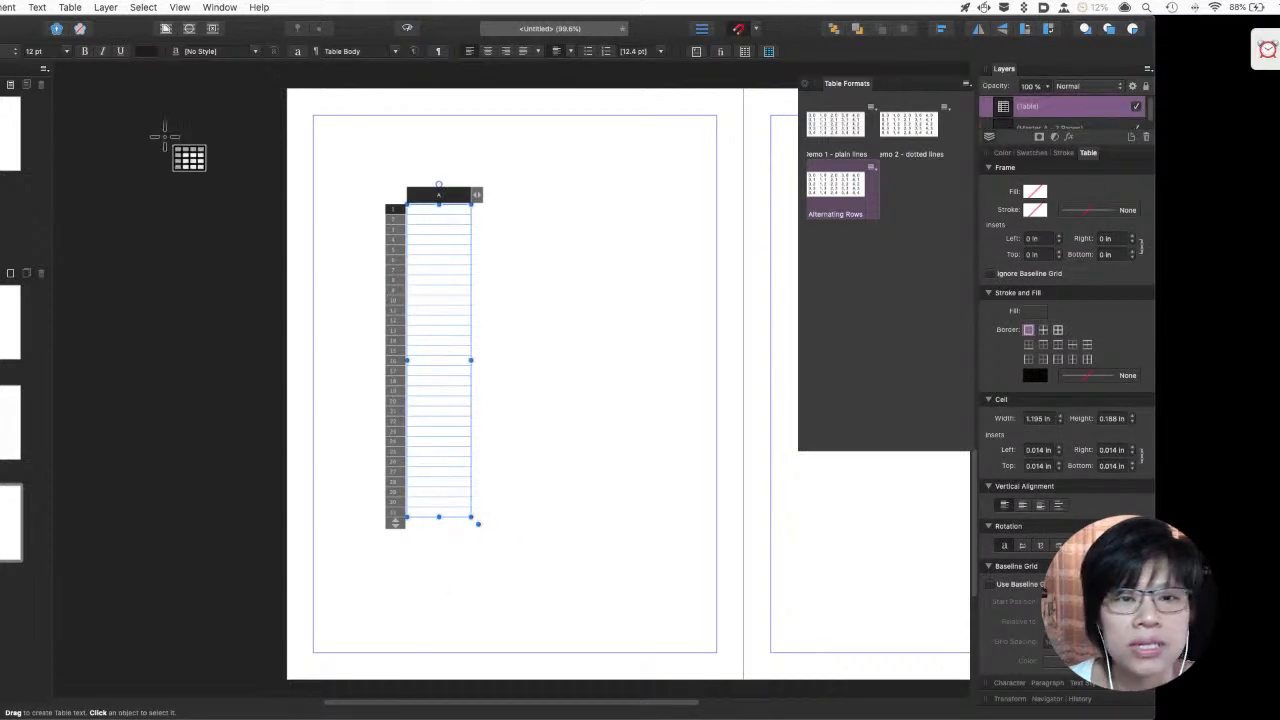
Apply the "Alternating Rows" format to the new table and stretch it downward until its rows are about 0.236 in high
double_click(829, 196)
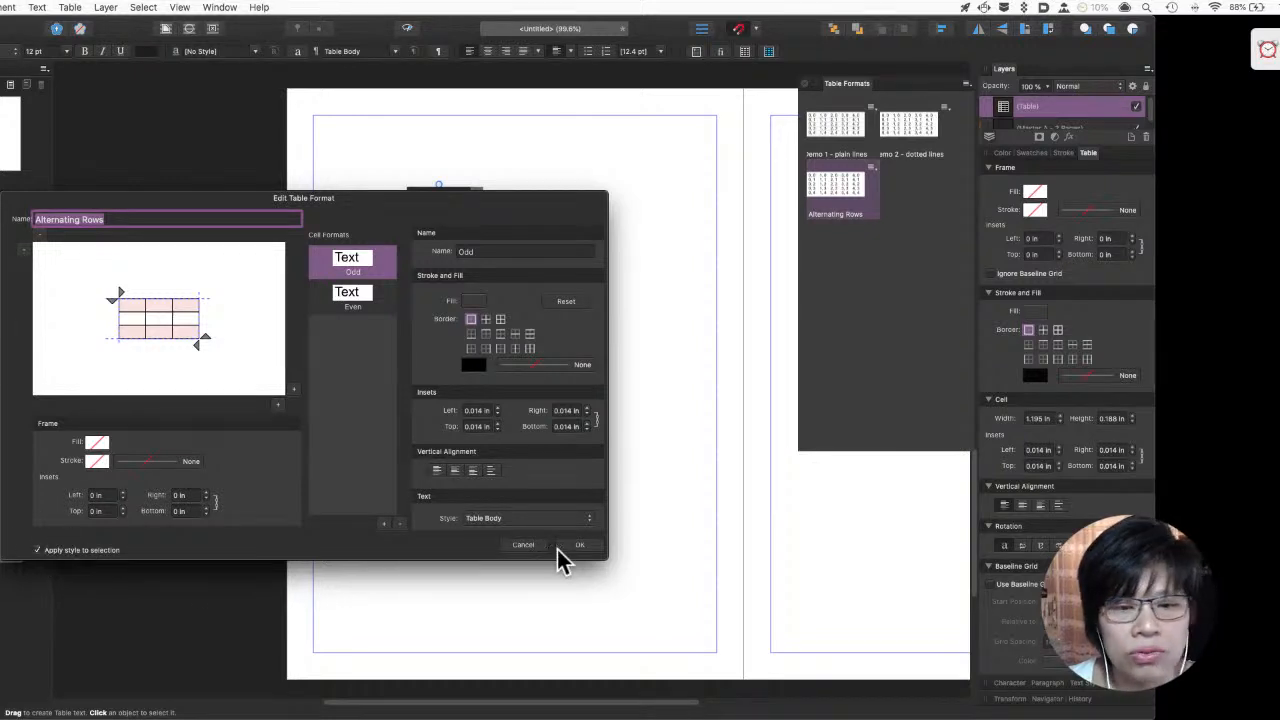
click(580, 545)
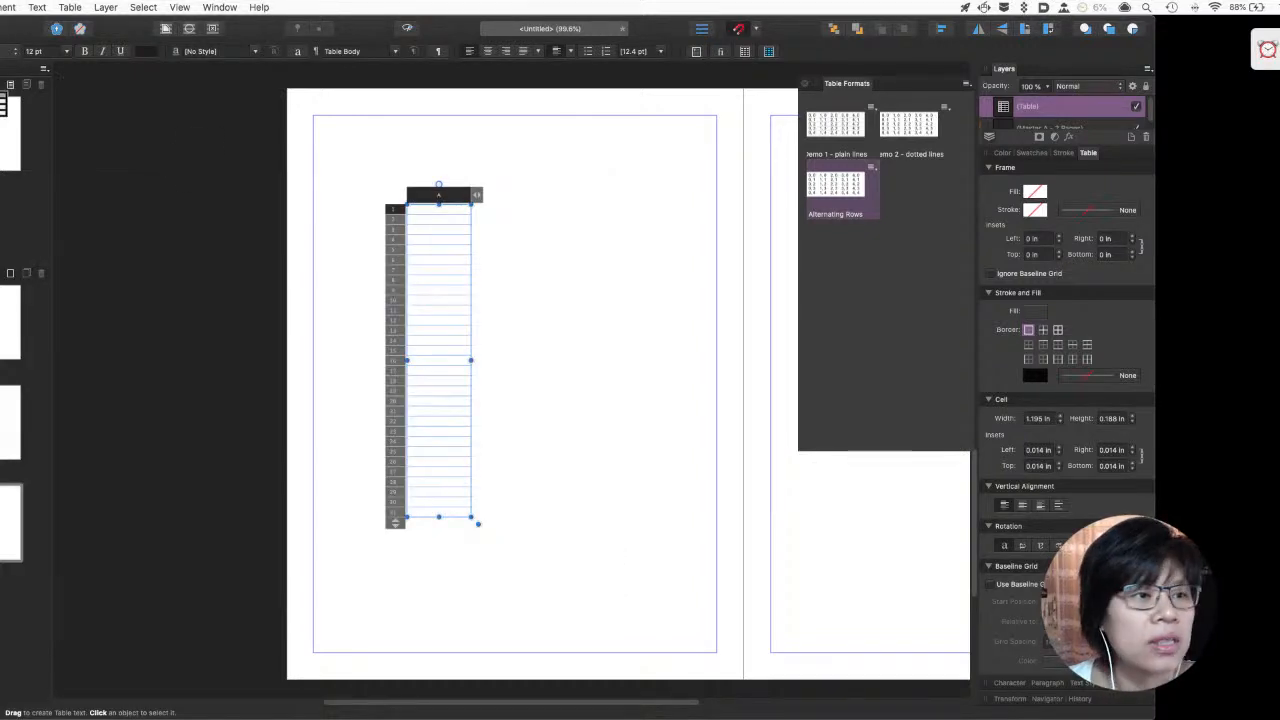
key(v)
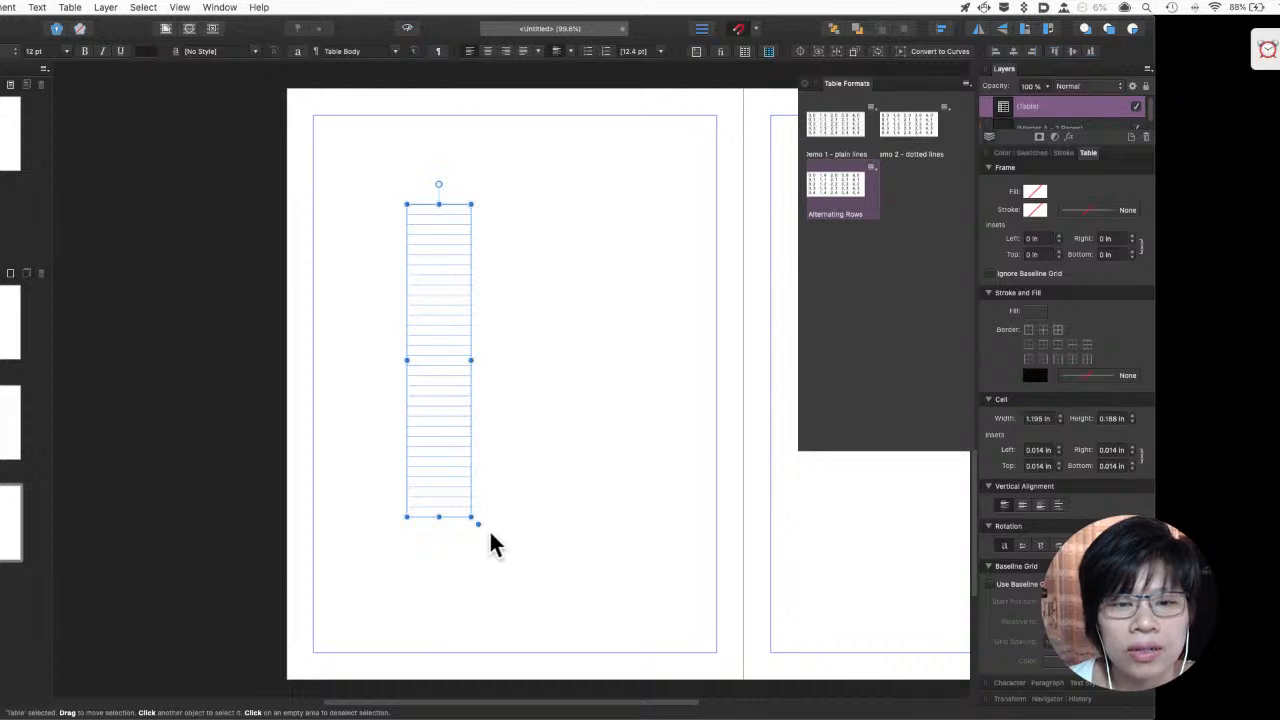
drag(438, 517, 438, 597)
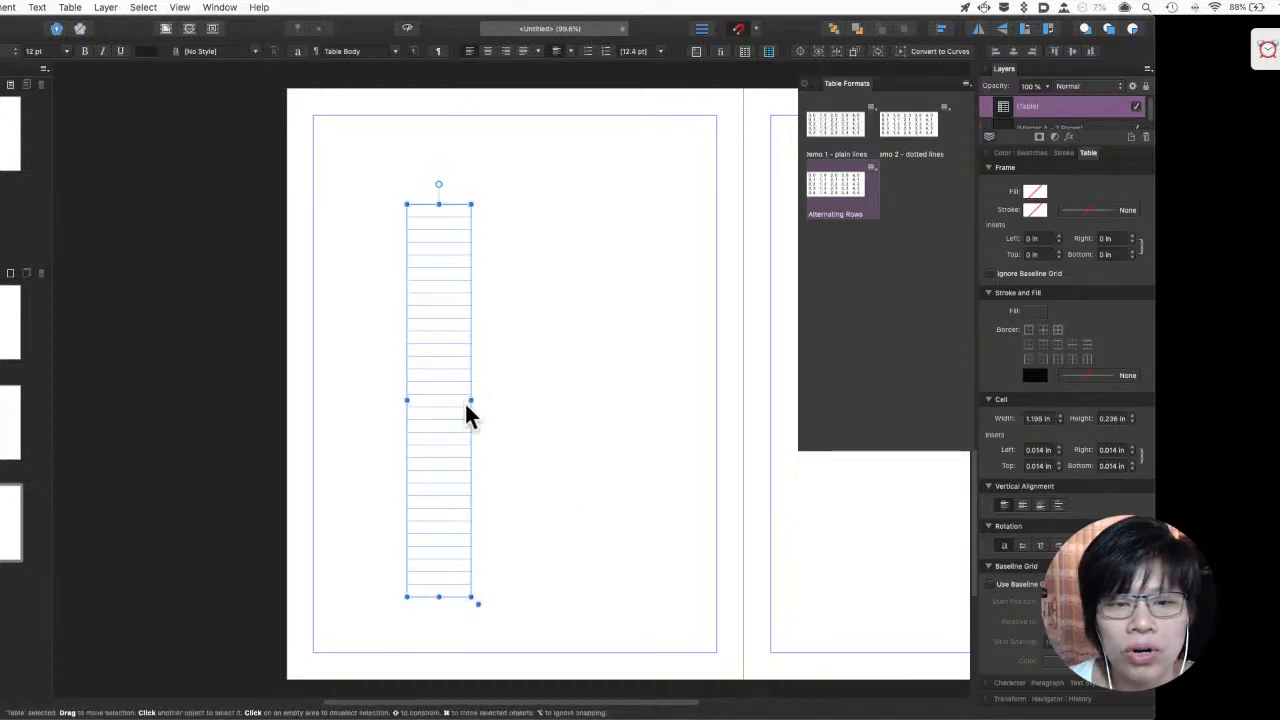
Widen the table to a cell width of about 4.436 in and try again to apply the "Alternating Rows" format
drag(468, 400, 645, 402)
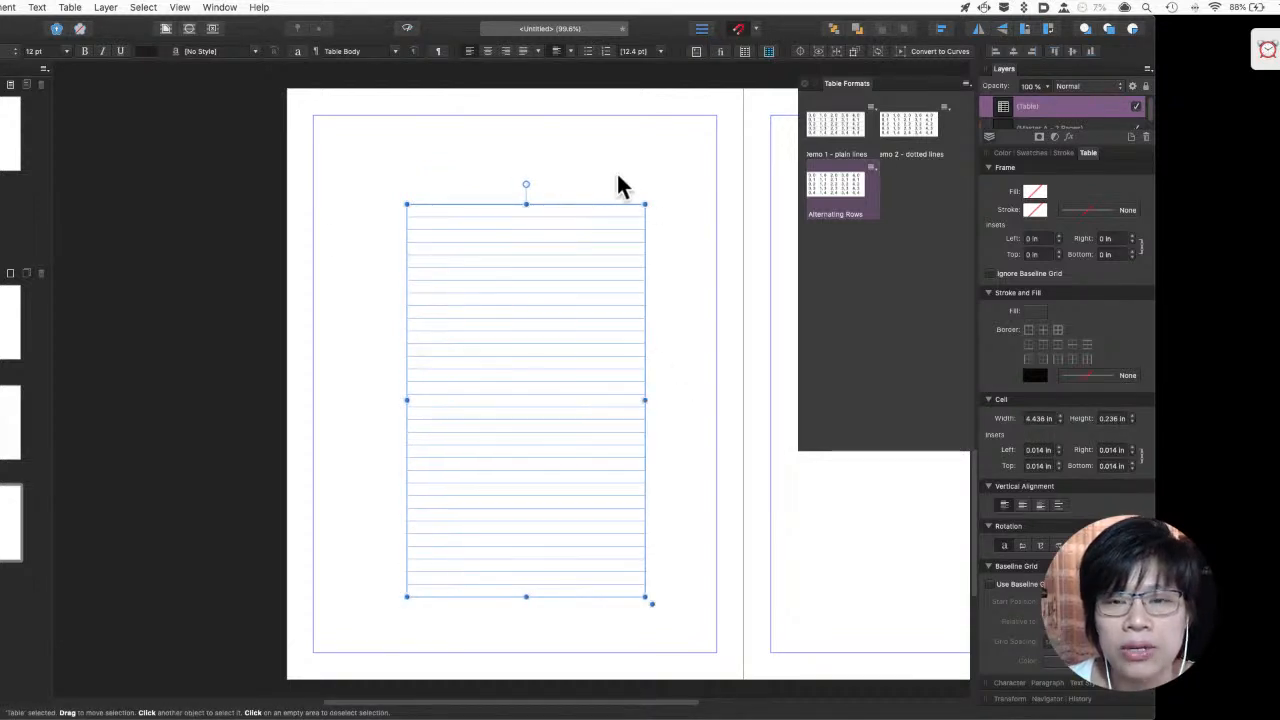
double_click(835, 187)
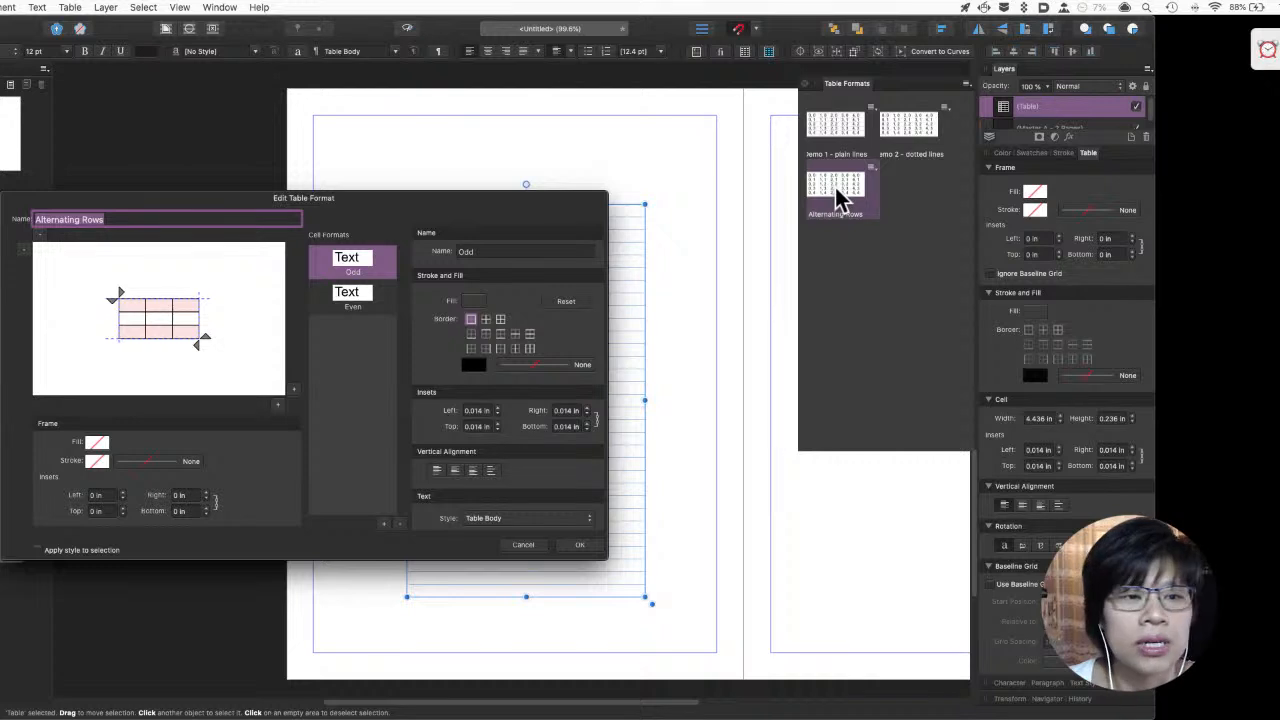
click(586, 543)
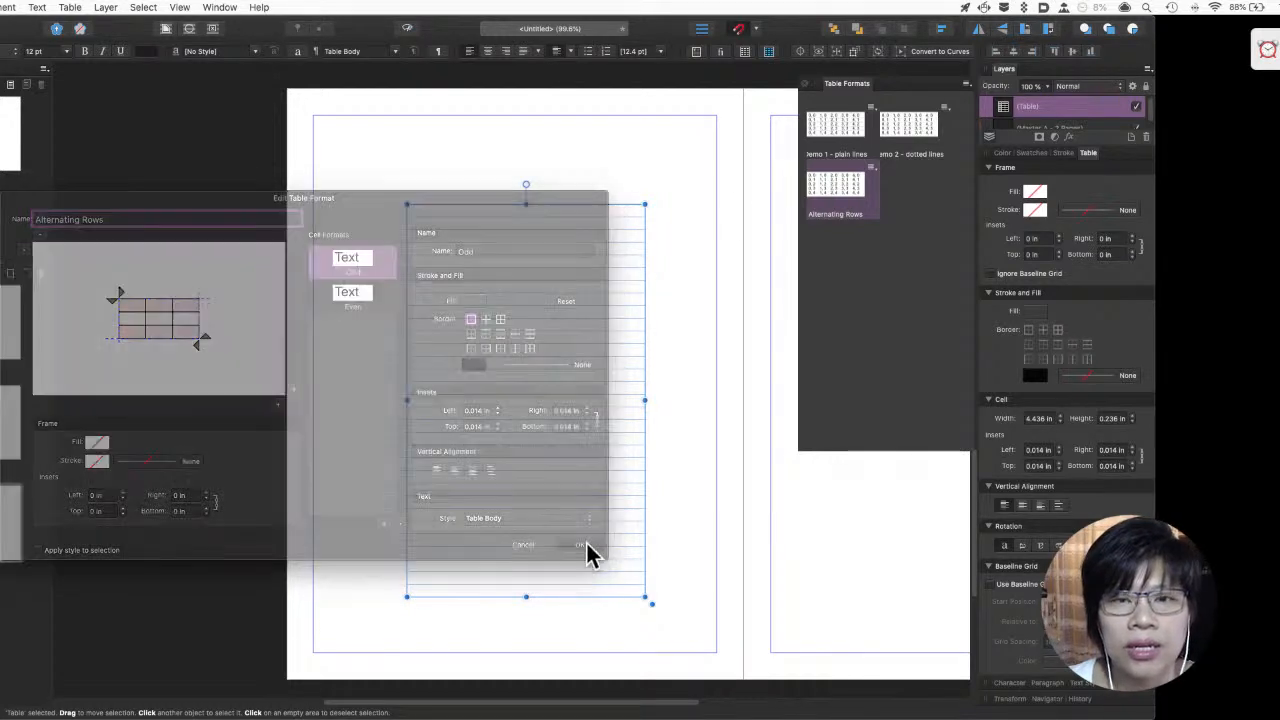
right_click(838, 206)
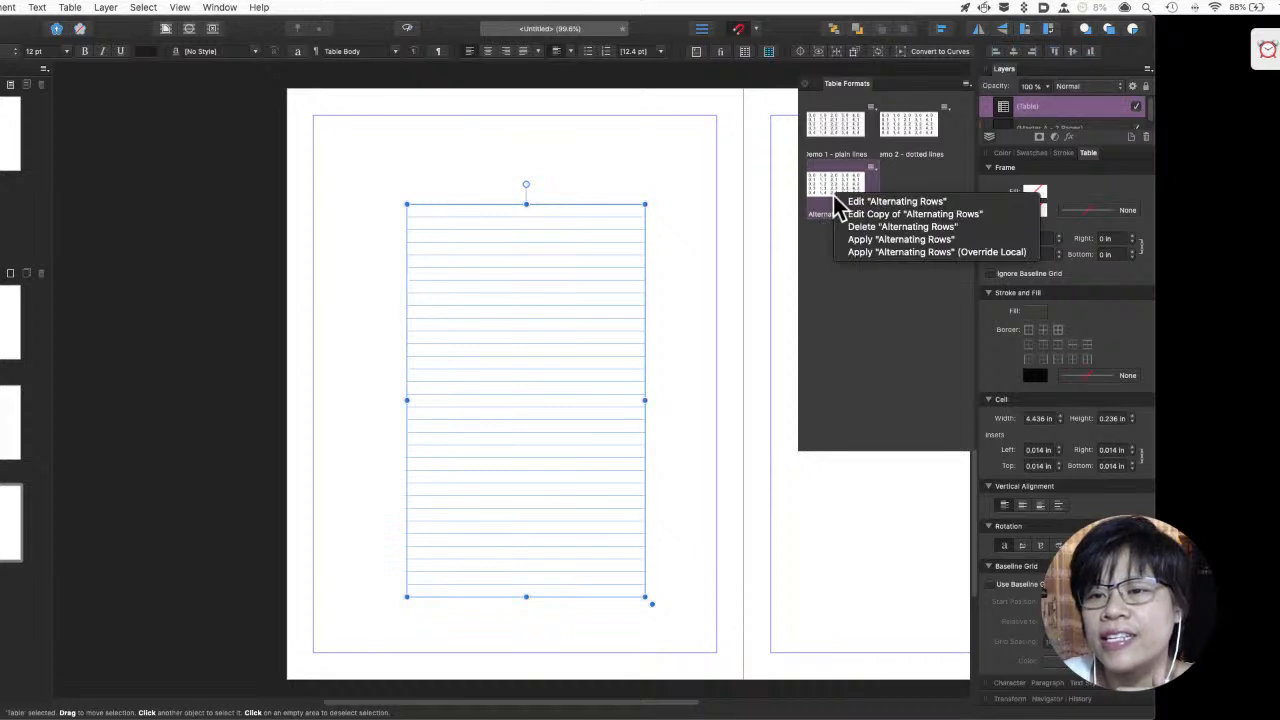
click(870, 241)
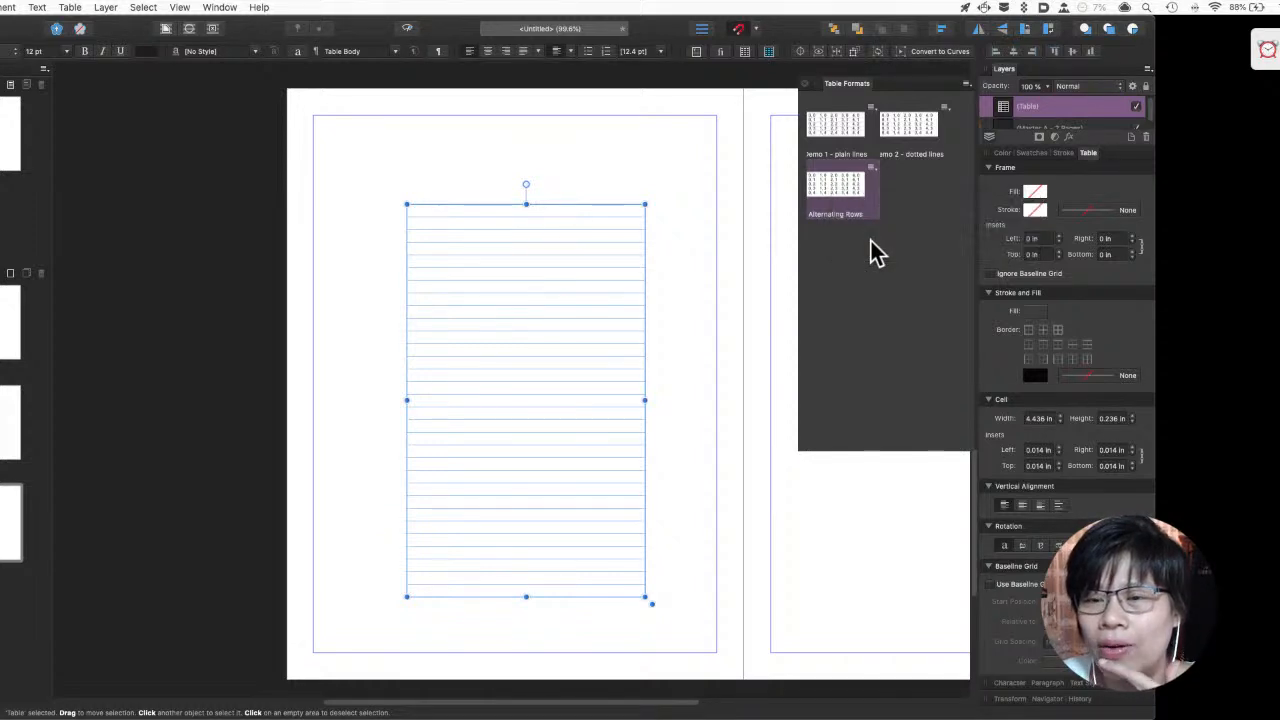
Try the plain-lines and "Alternating Rows" formats on the previous spread's right-hand table, restore its dotted-lines format and compare both pages' lines
double_click(12, 422)
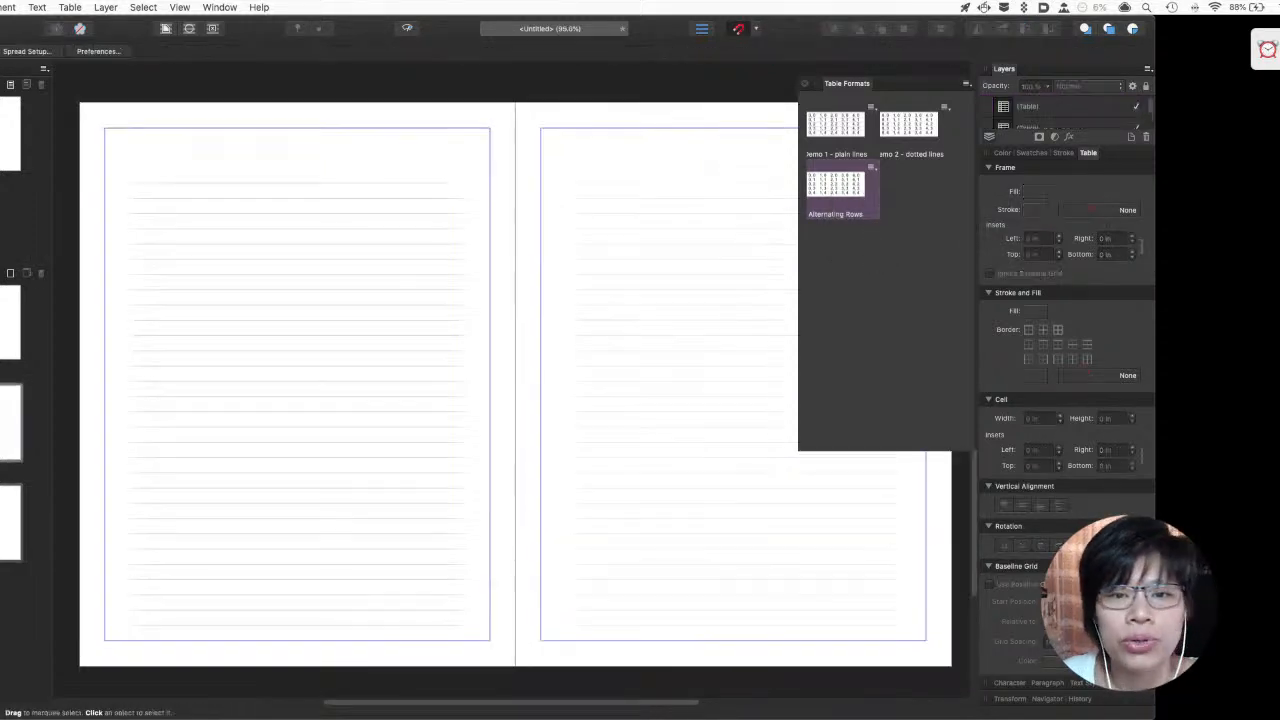
click(630, 390)
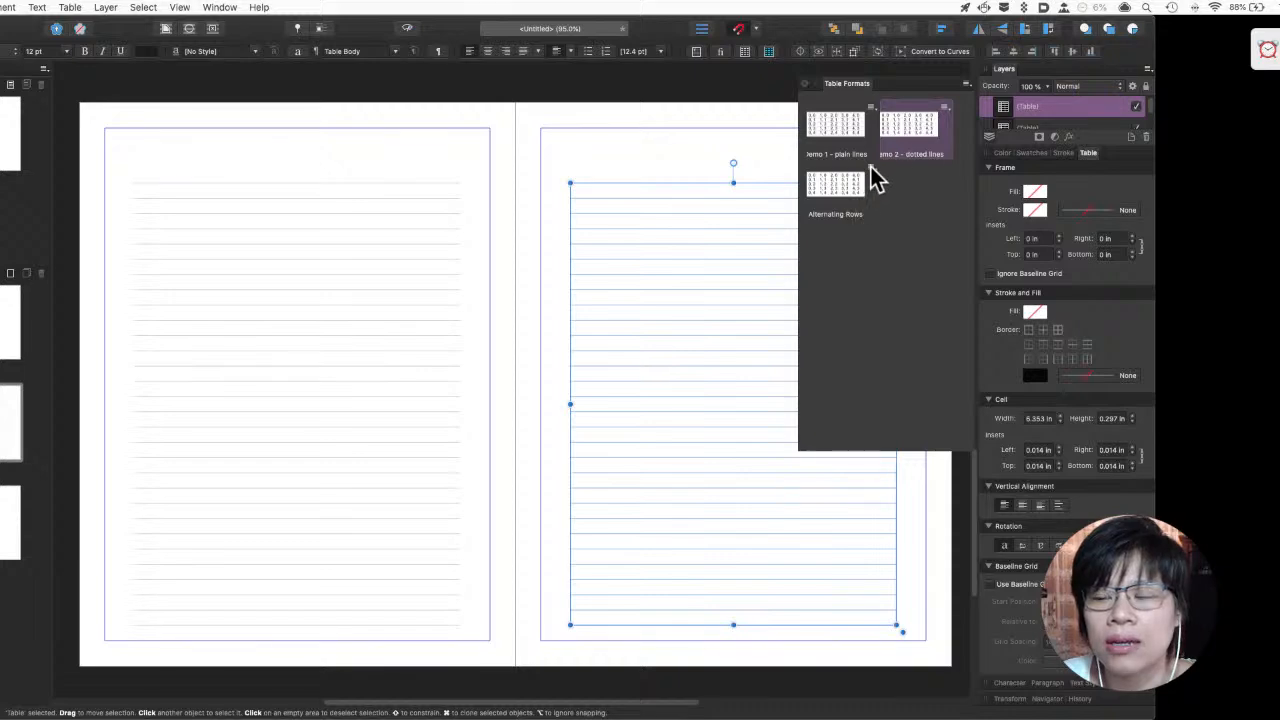
click(836, 136)
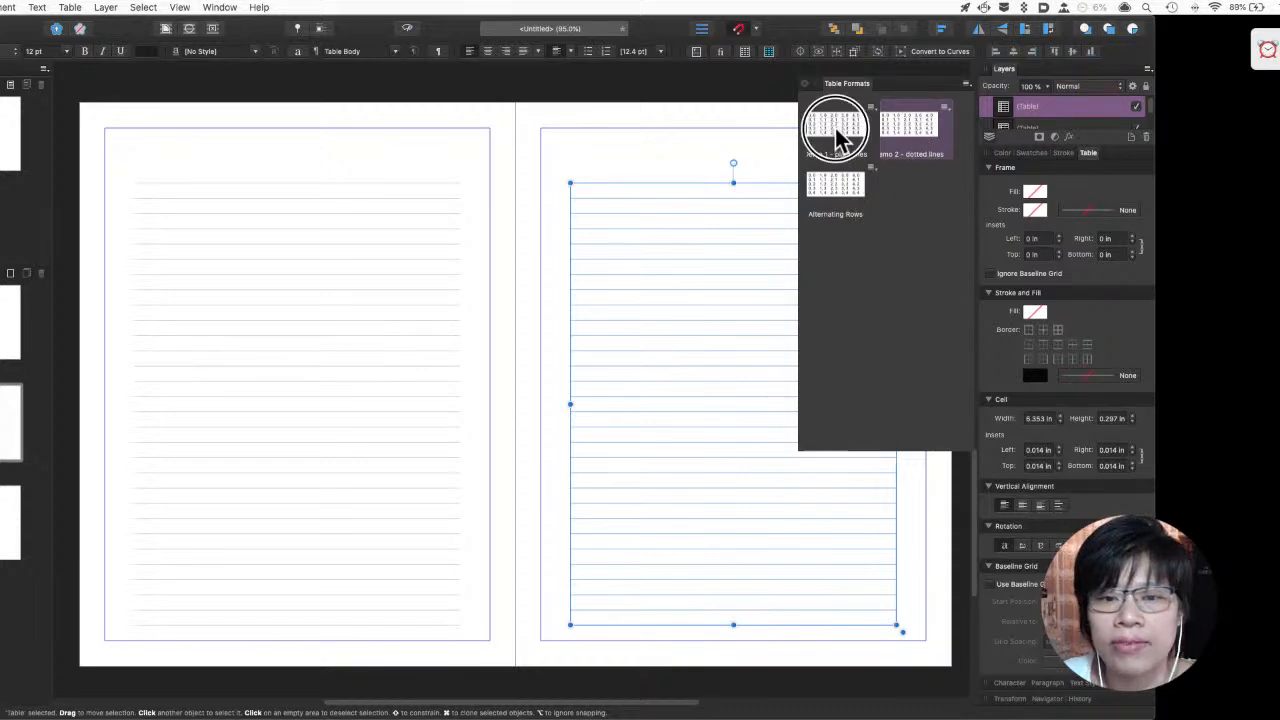
scroll(622, 243, up, 5)
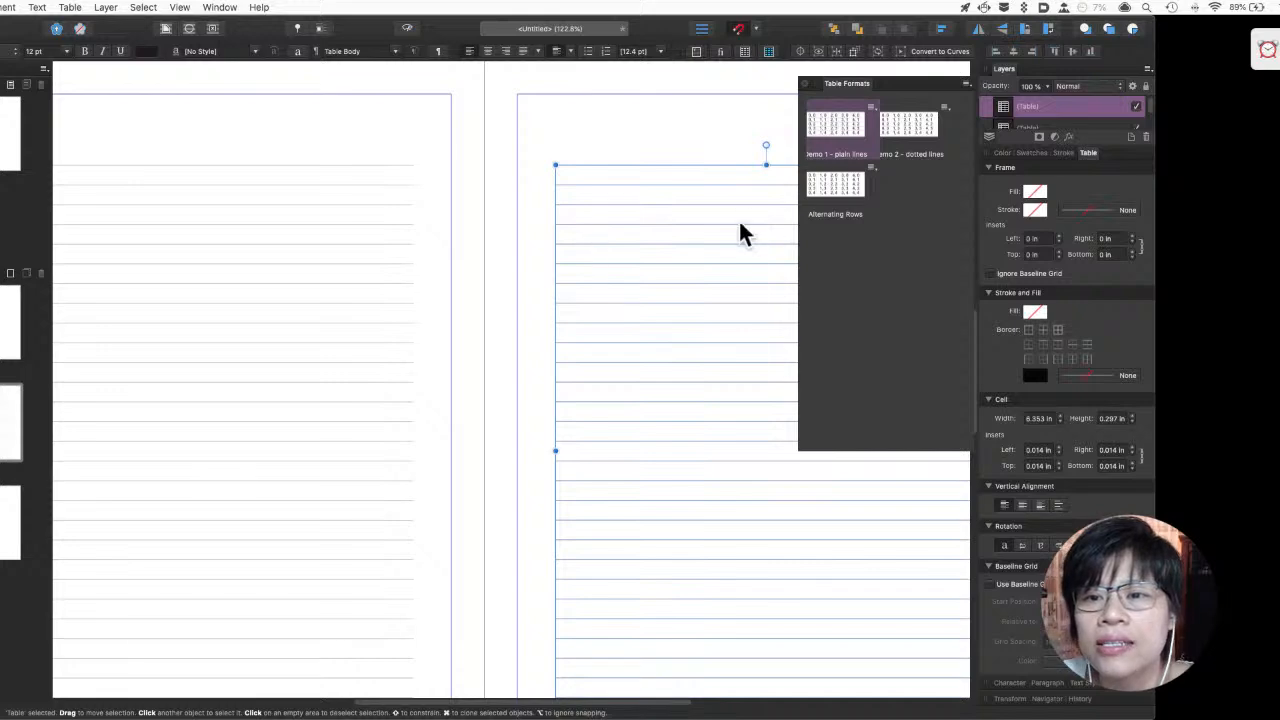
click(848, 198)
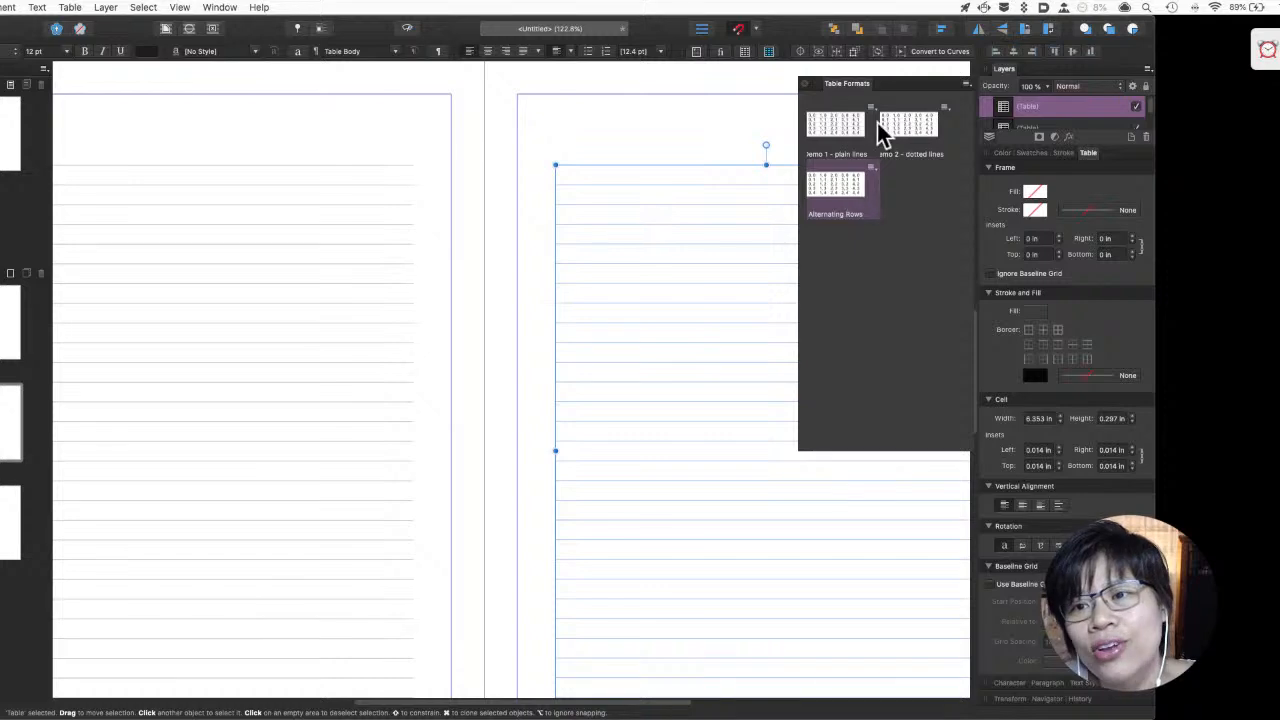
click(911, 130)
click(580, 143)
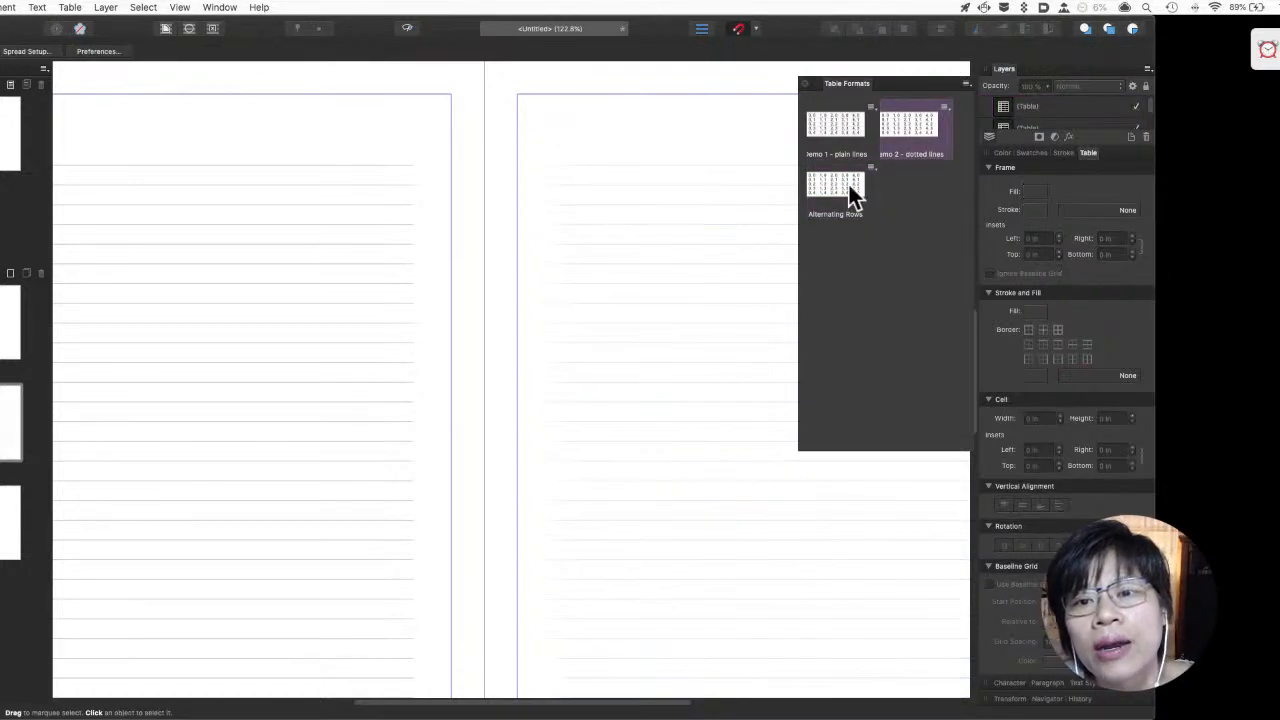
scroll(670, 245, up, 5)
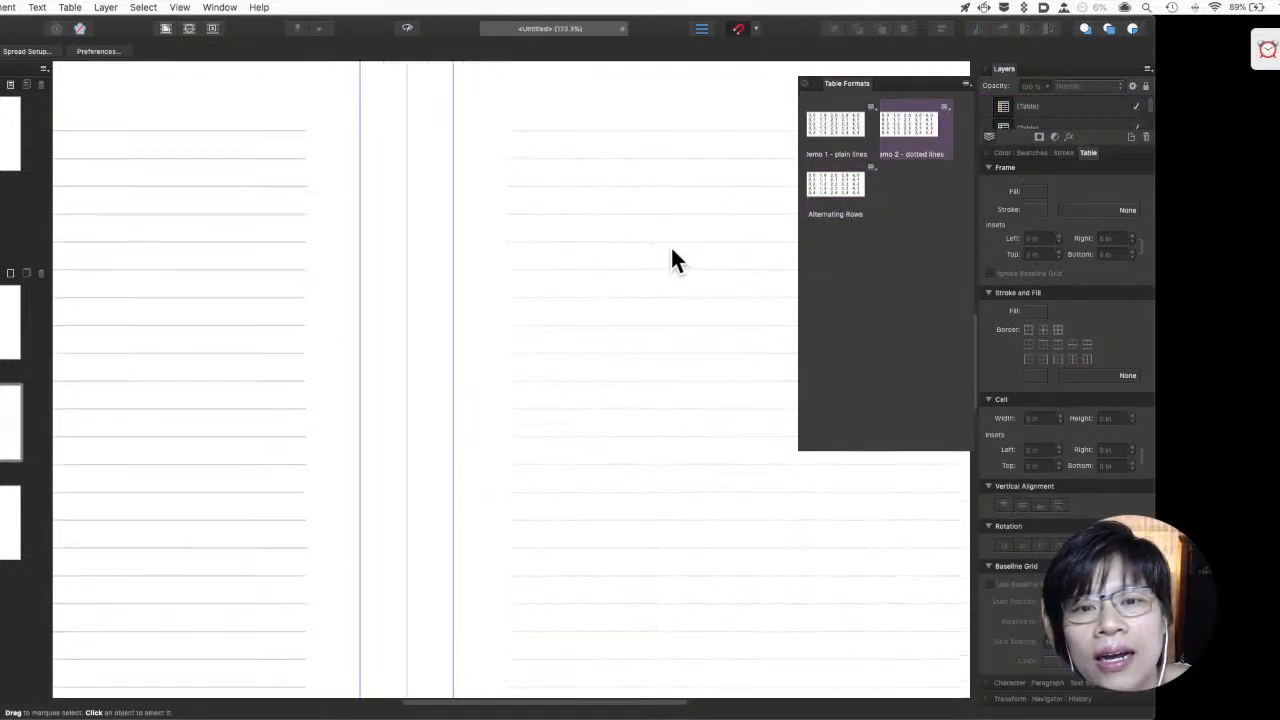
scroll(497, 325, down, 3)
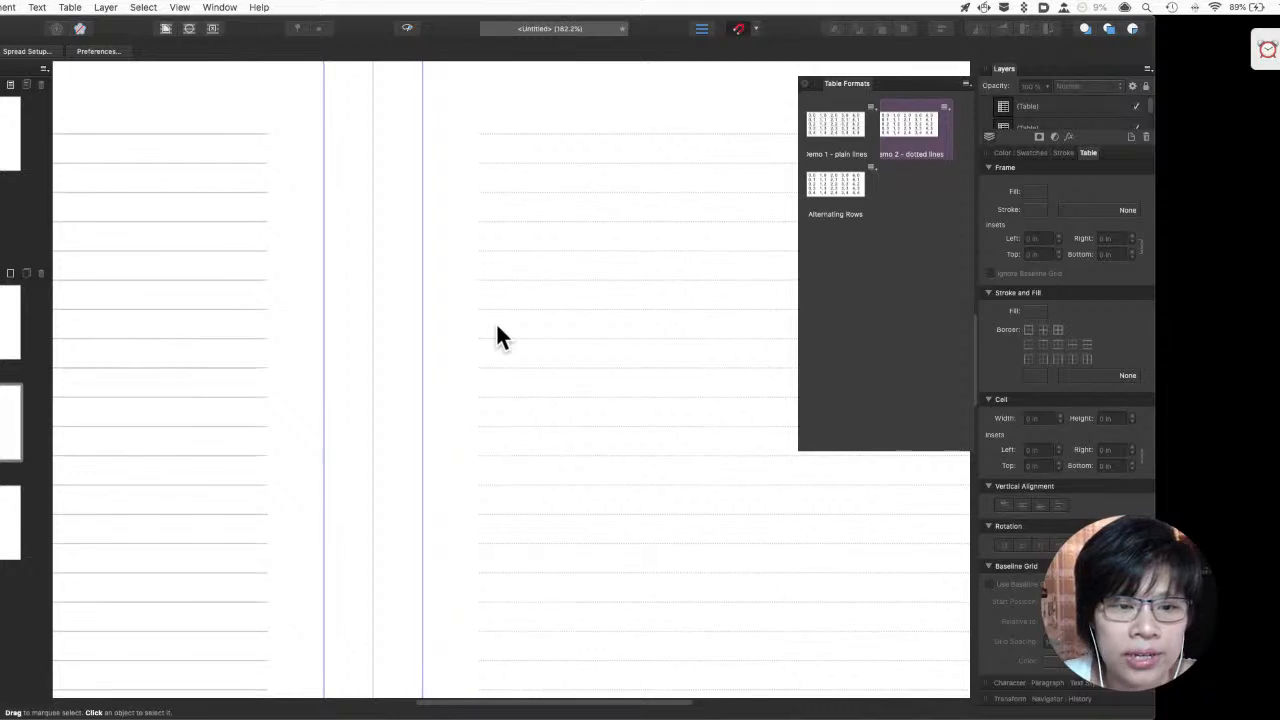
scroll(497, 327, down, 4)
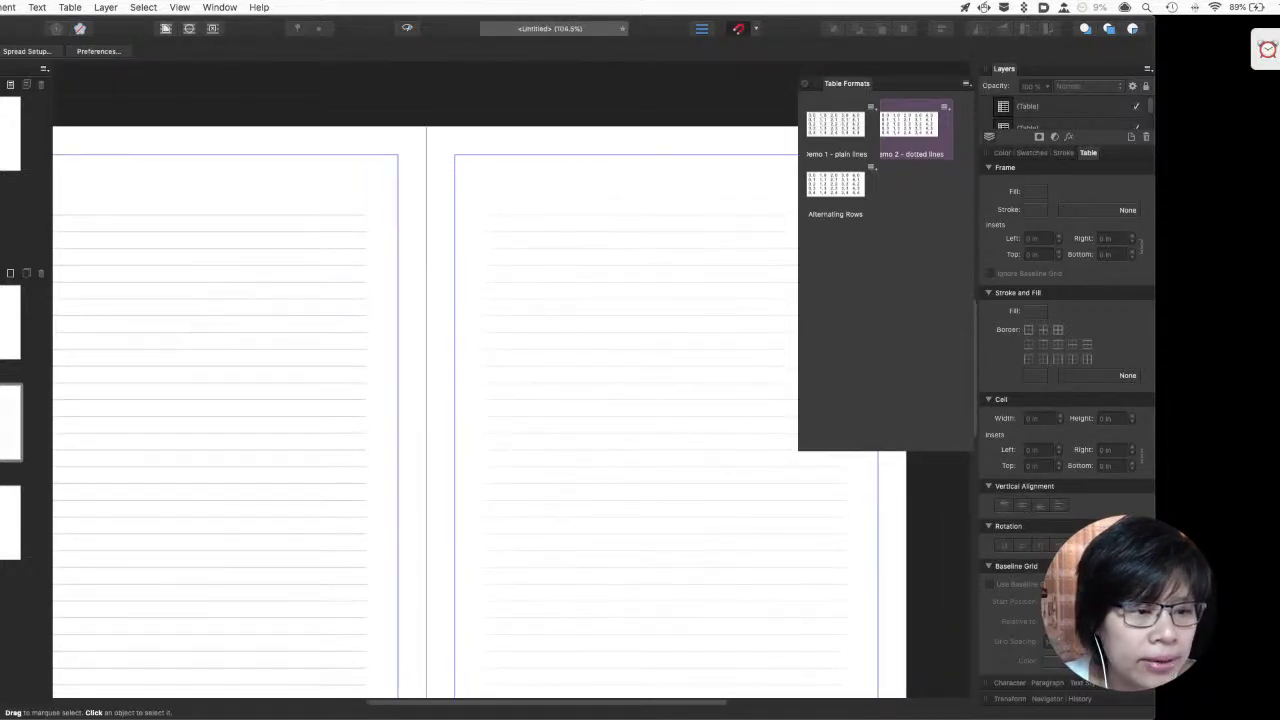
Go back to the last spread and enlarge its left-page table to about 6.121 in wide with rows about 0.278 in high
double_click(11, 522)
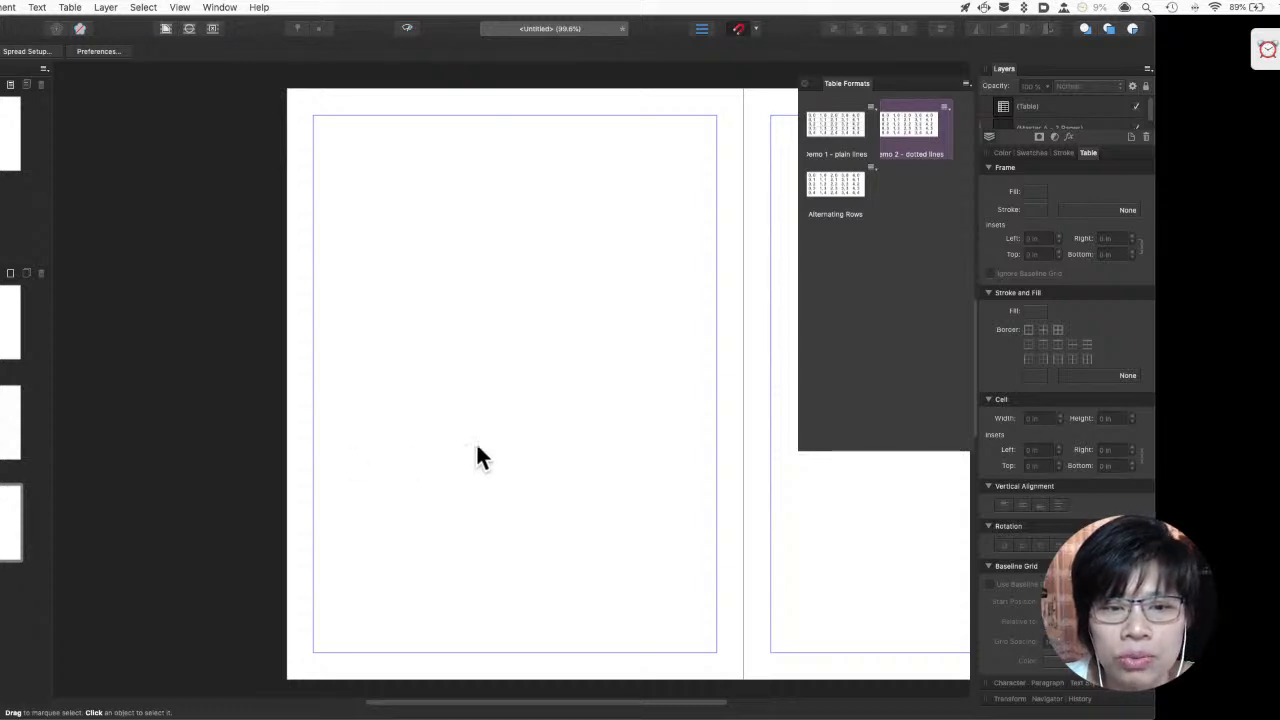
key(ctrl+v)
click(455, 465)
drag(455, 465, 462, 464)
drag(515, 605, 515, 652)
drag(634, 432, 684, 432)
drag(394, 432, 354, 432)
drag(521, 212, 519, 189)
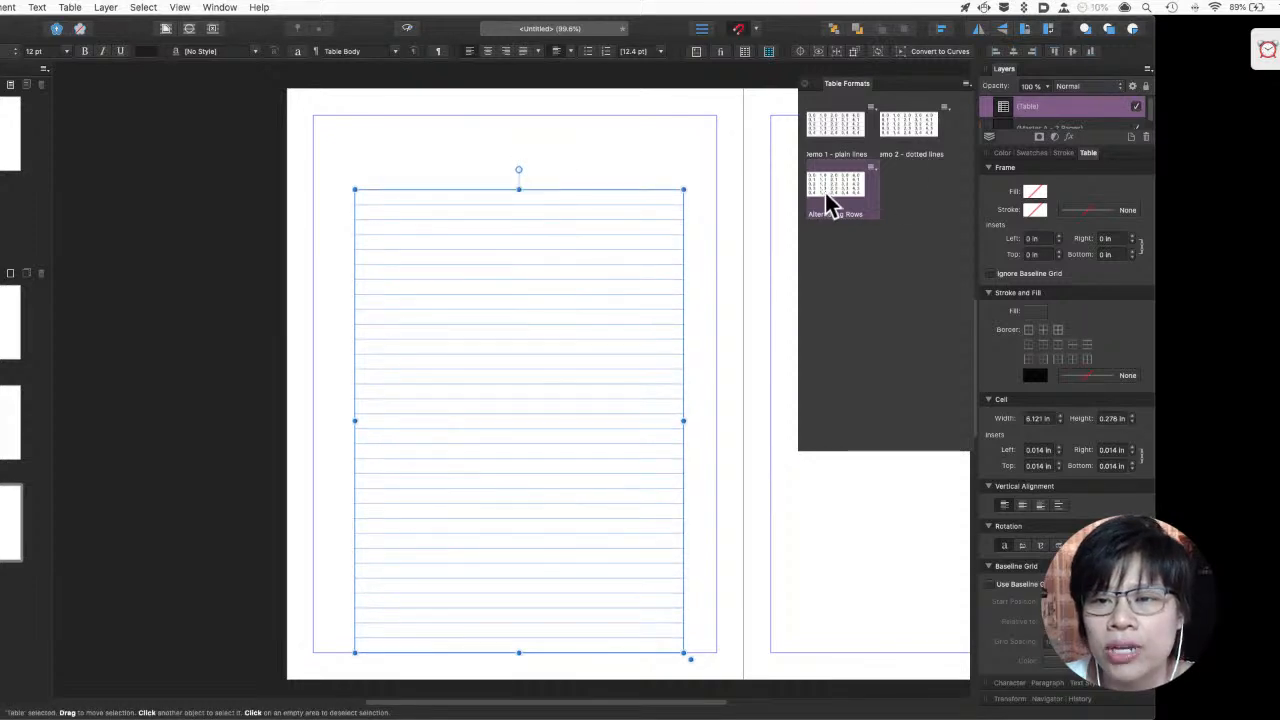
Edit the "Alternating Rows" format and shift the Odd cell fill to a stronger pink of about H 0, S 93, L 85
double_click(828, 205)
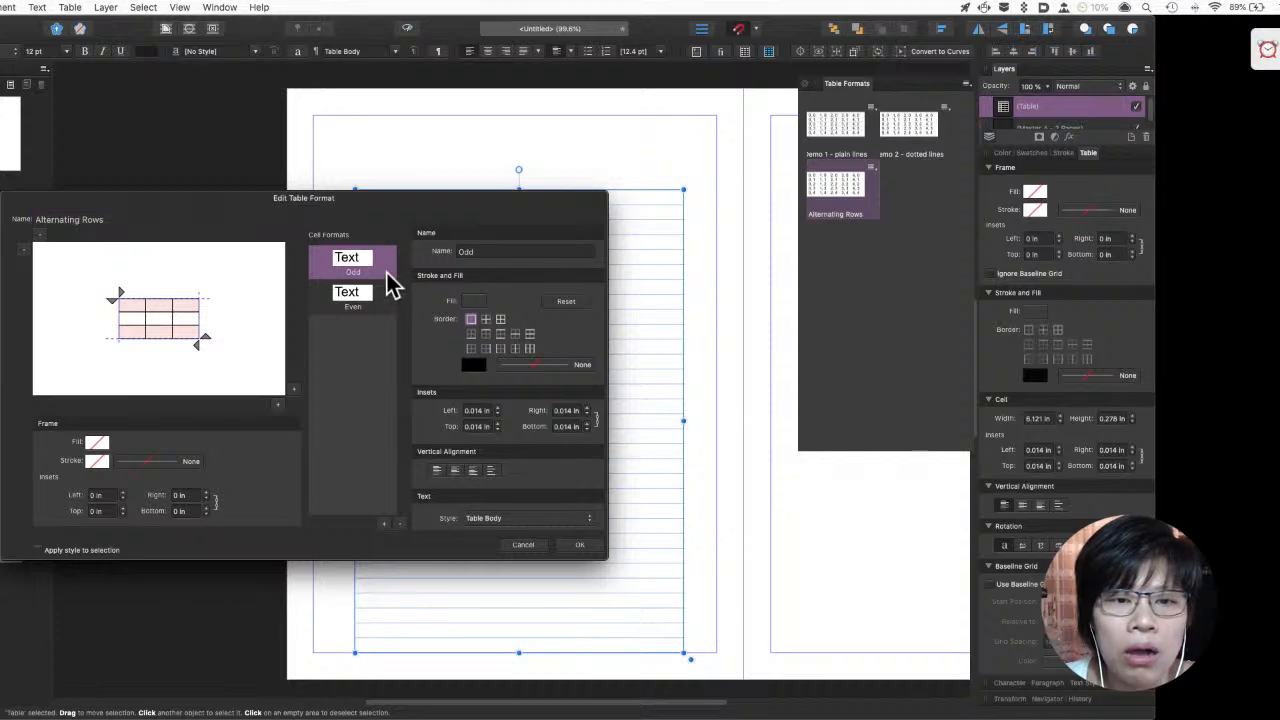
click(473, 302)
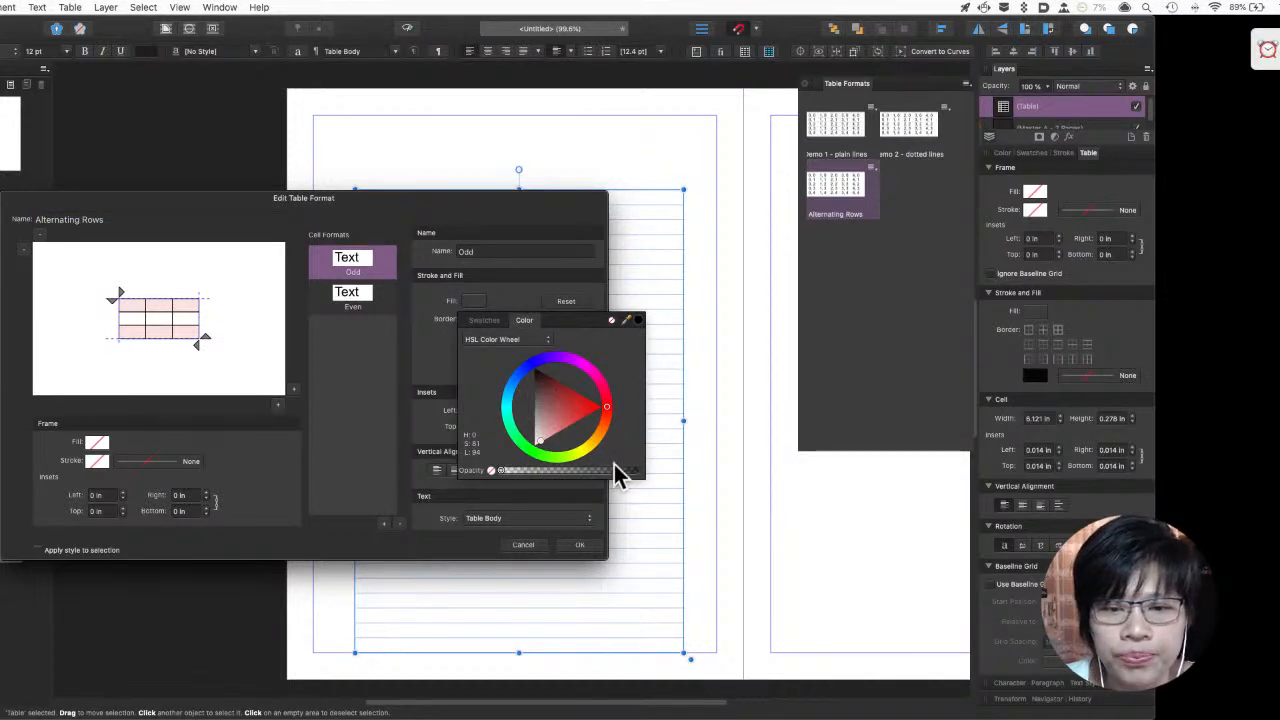
drag(546, 435, 549, 433)
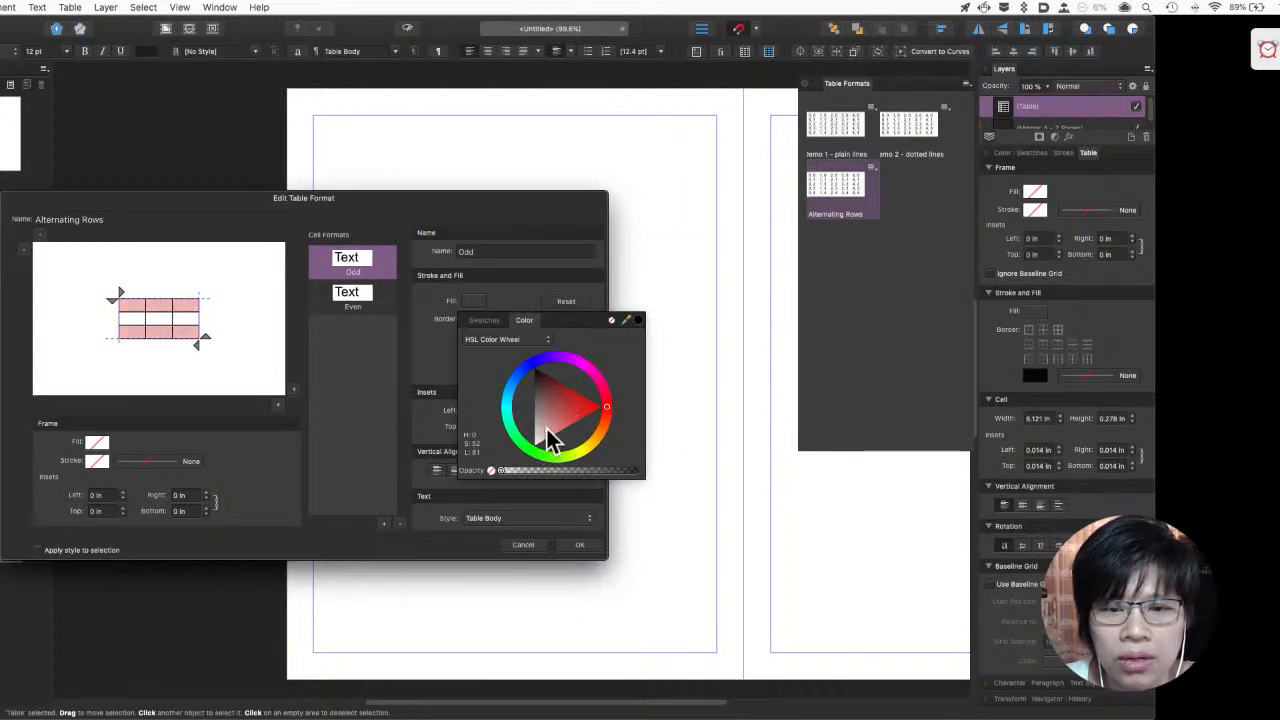
drag(549, 427, 559, 424)
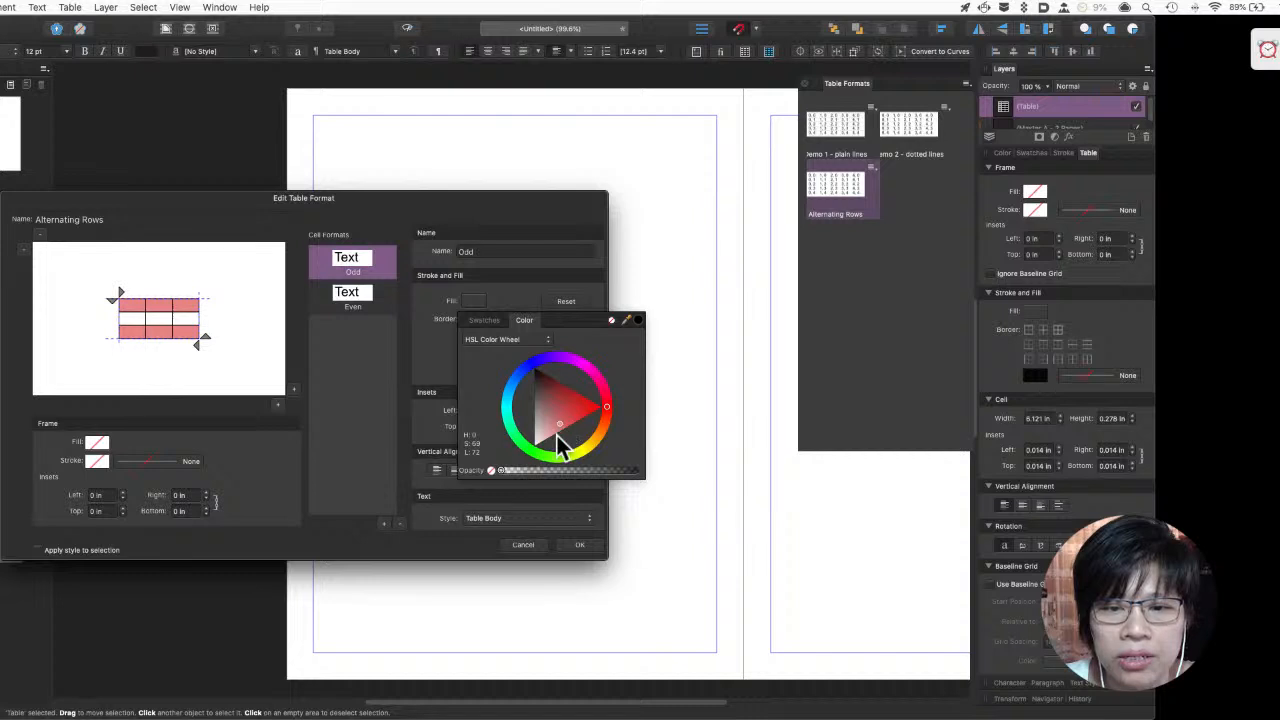
click(554, 435)
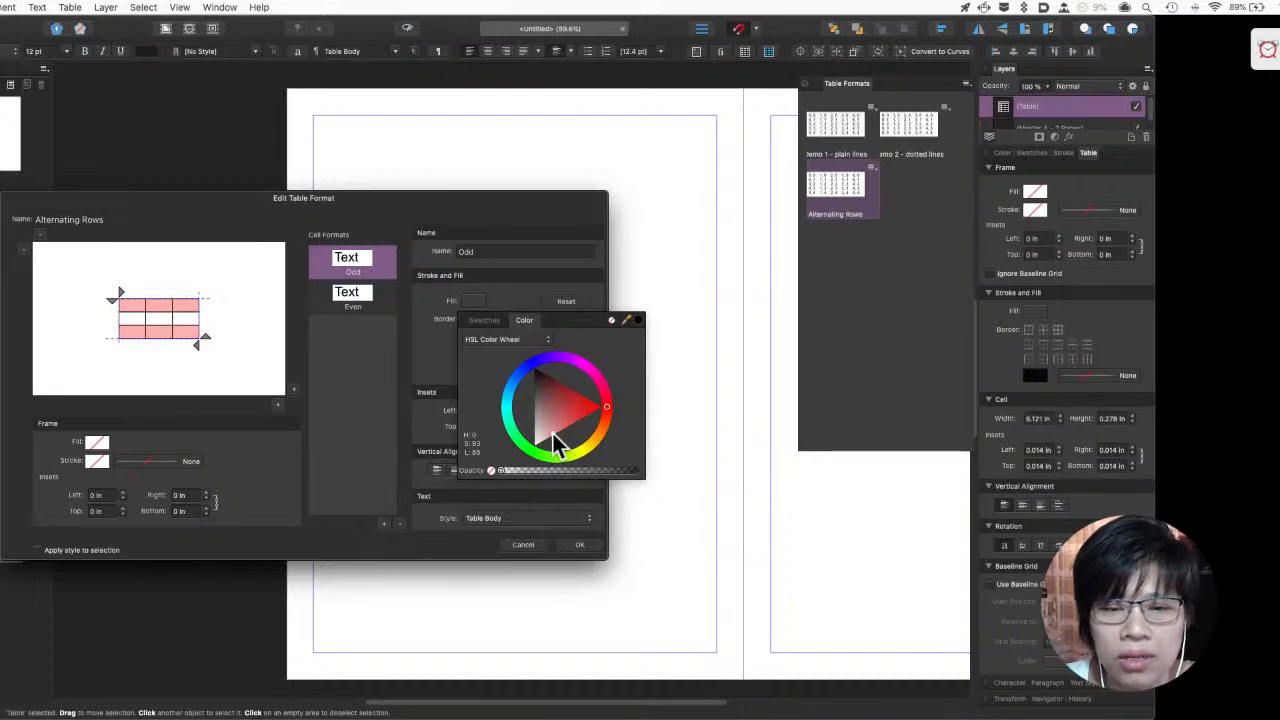
Try muted purple, grey-olive and yellow-green swatches from the Colours palette as the Odd cell fill
click(495, 324)
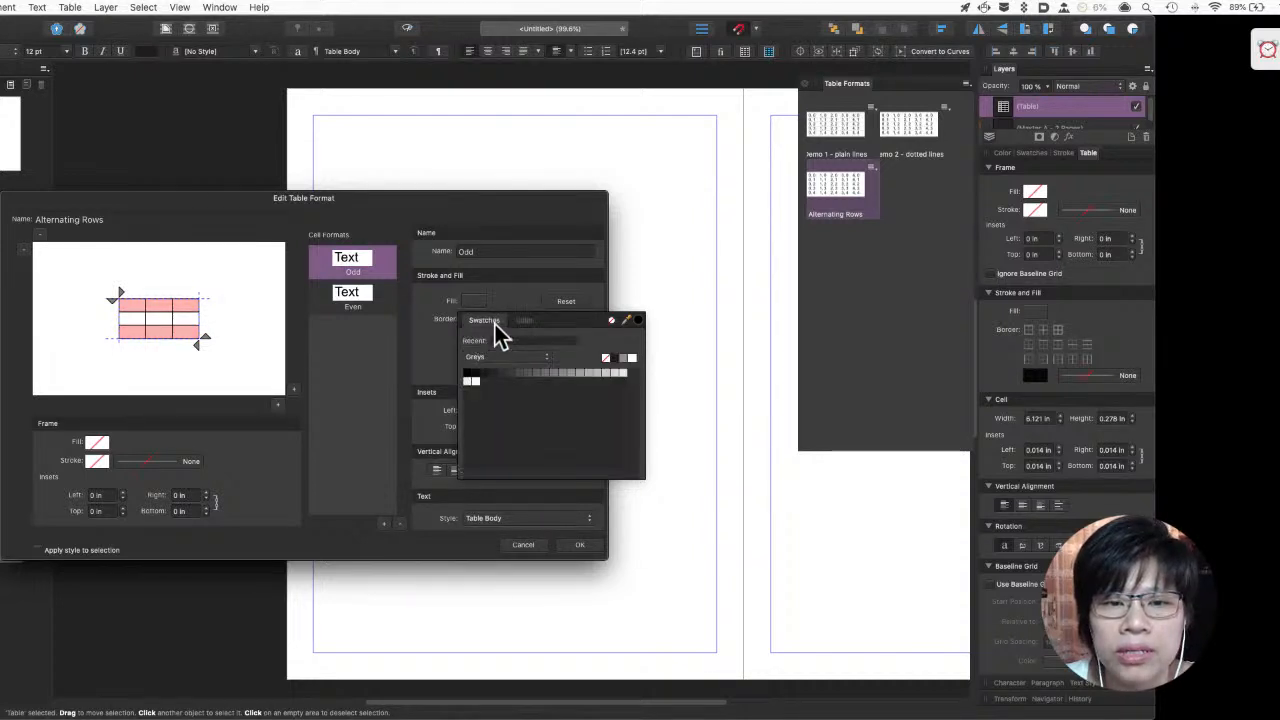
click(494, 356)
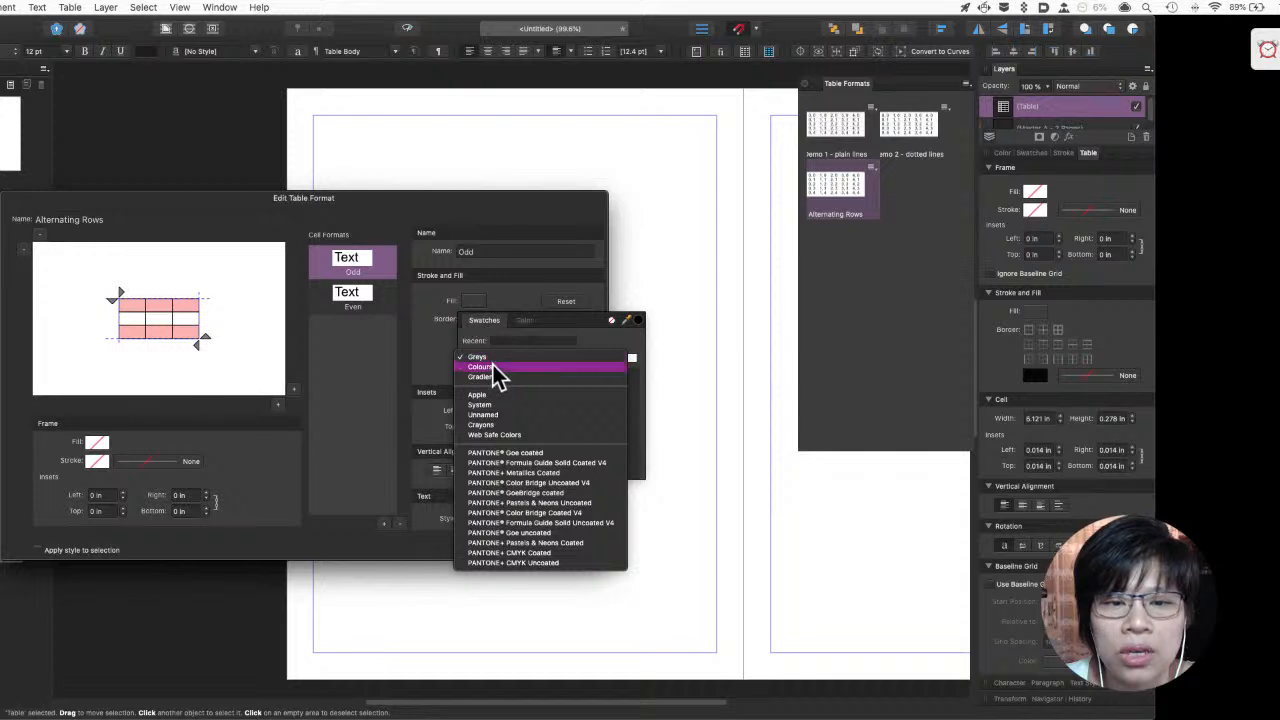
click(485, 367)
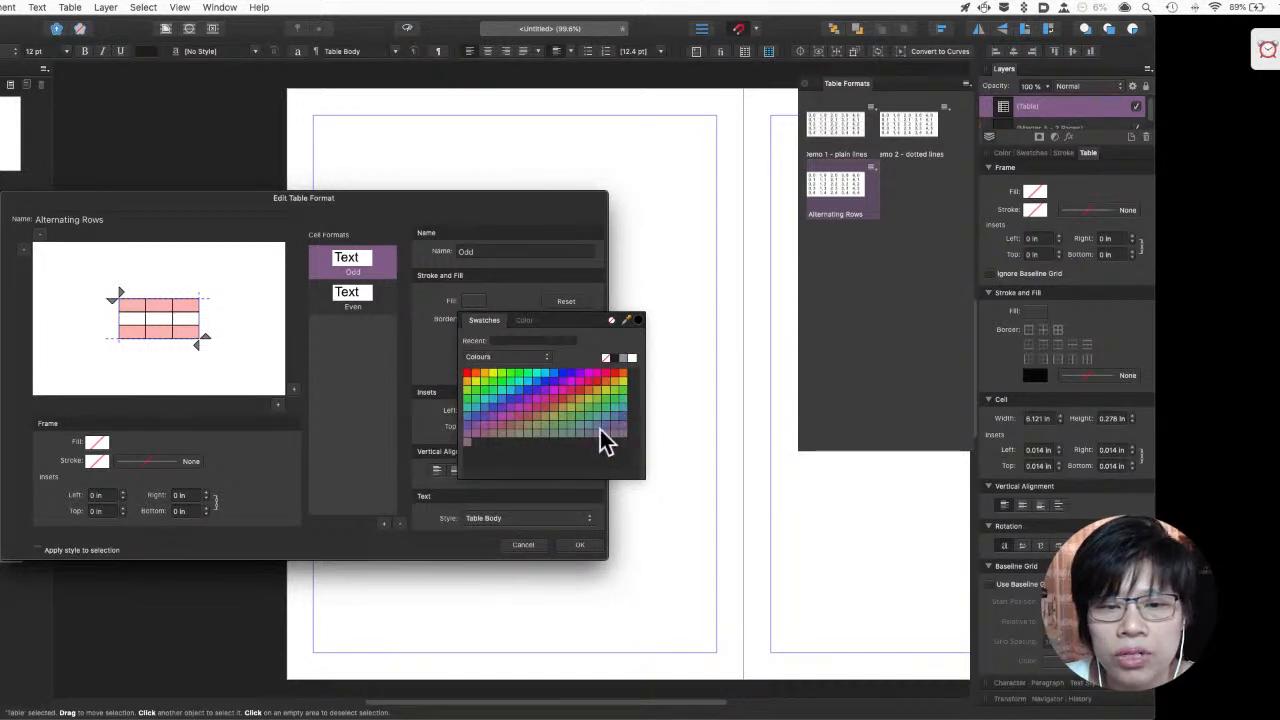
click(482, 436)
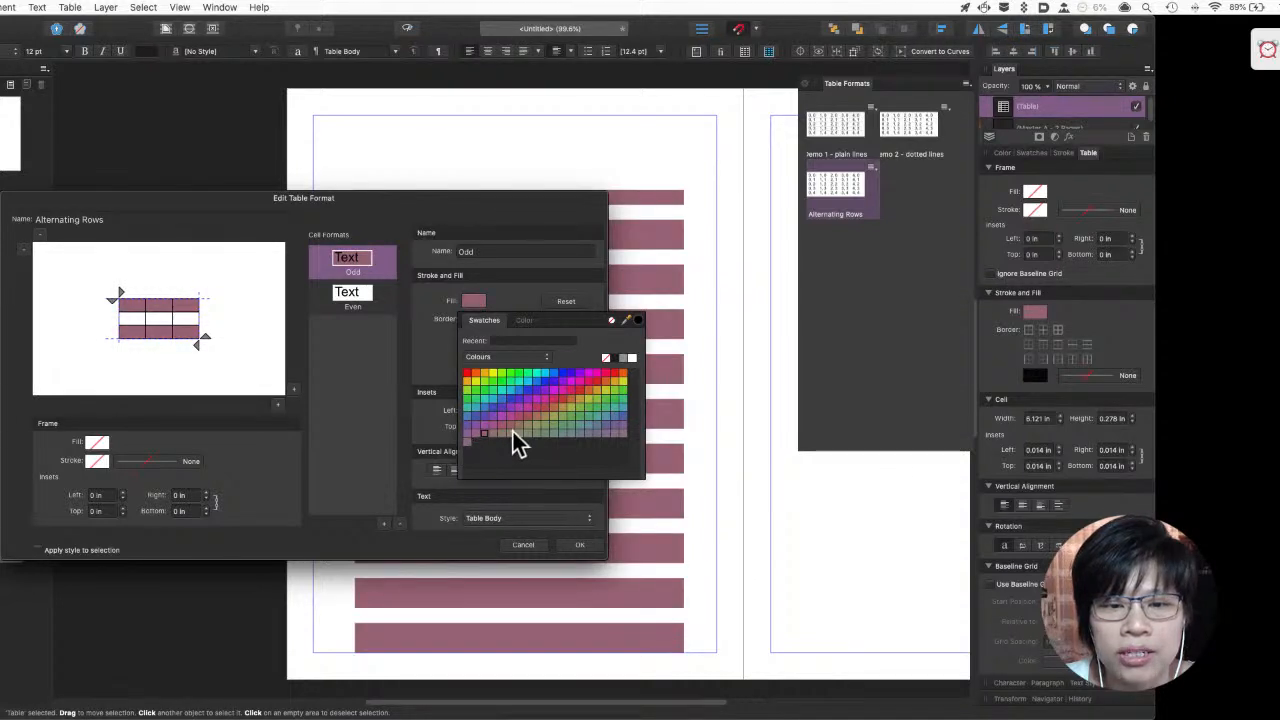
click(504, 433)
click(545, 433)
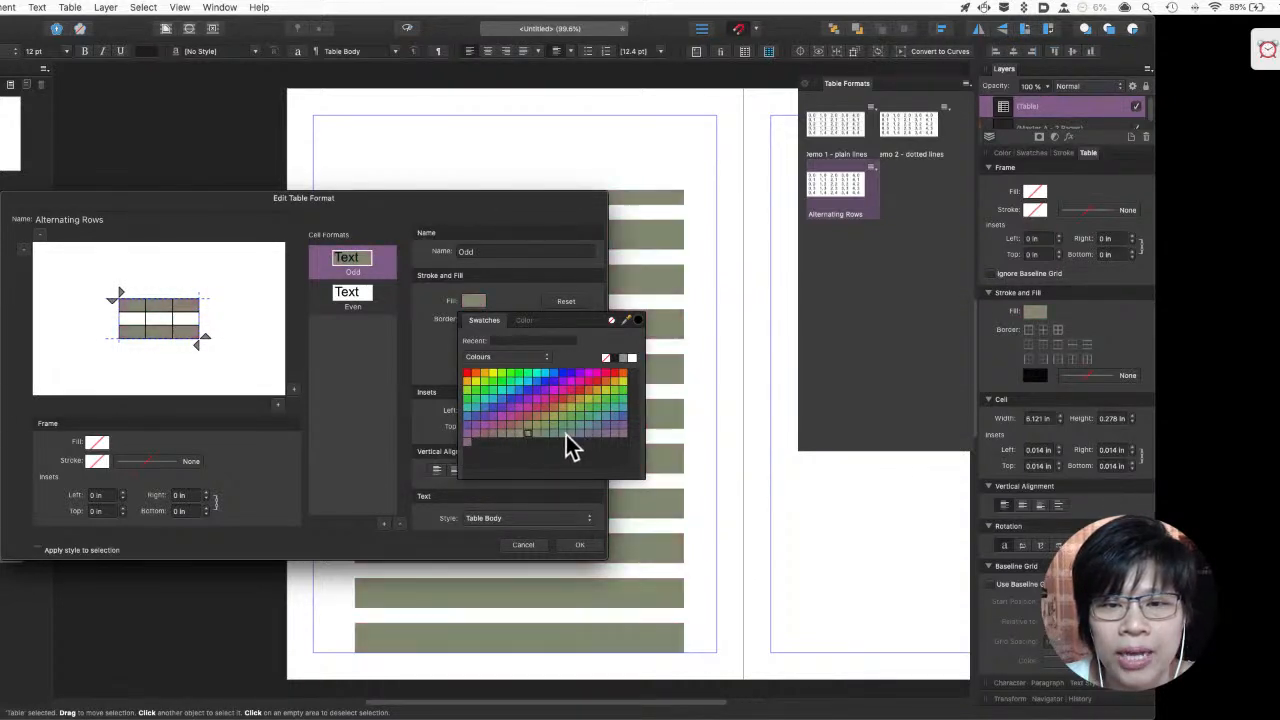
click(621, 382)
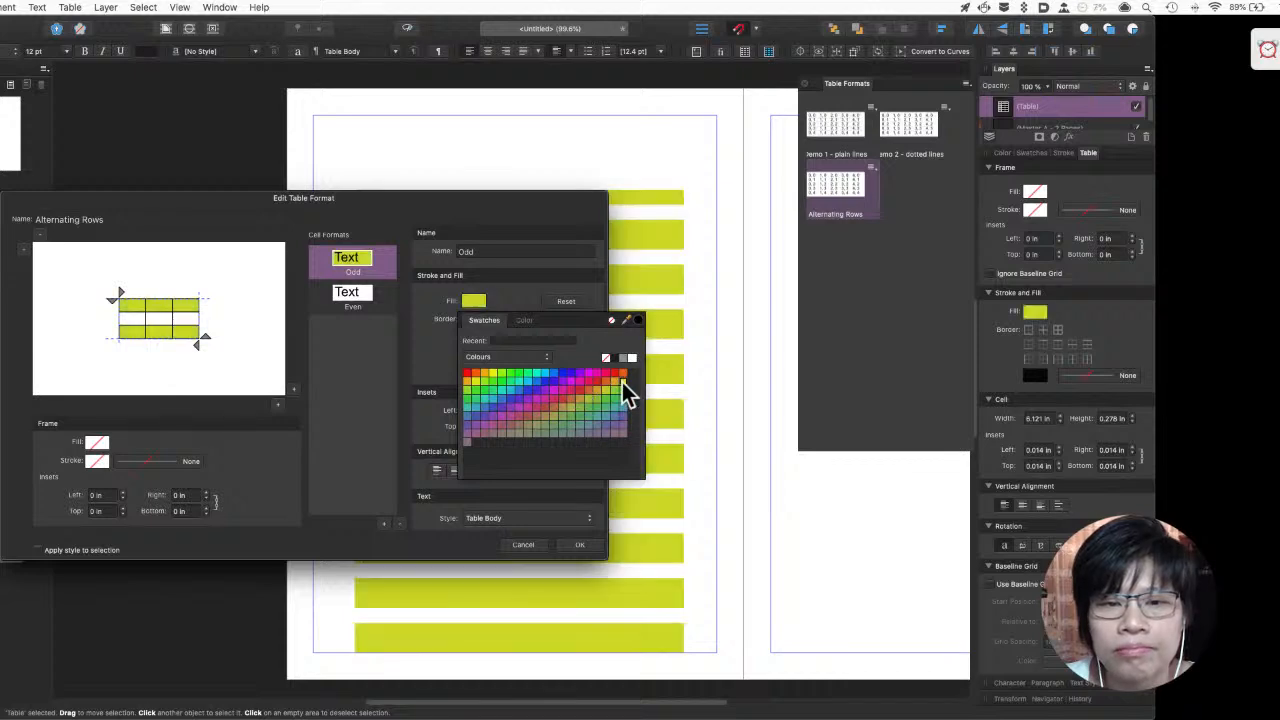
Fill the Odd cells with a light pink swatch from the Web Safe Colors palette
click(502, 356)
click(500, 366)
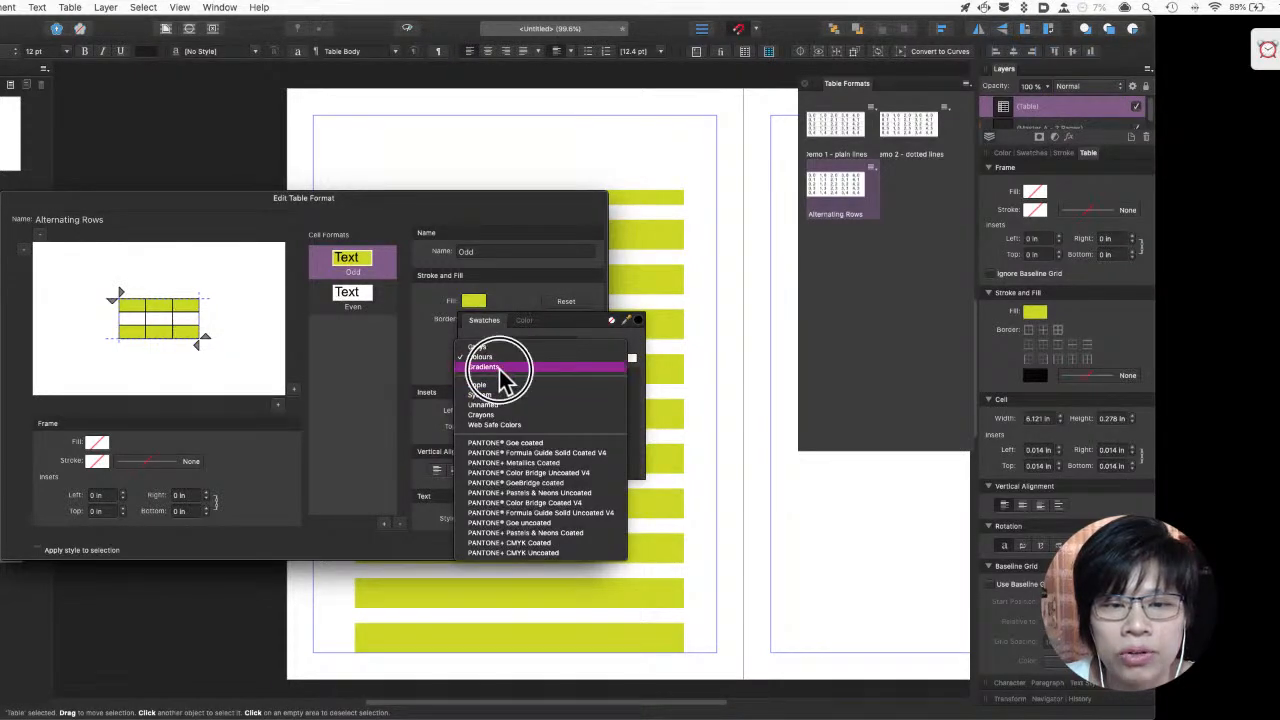
click(505, 355)
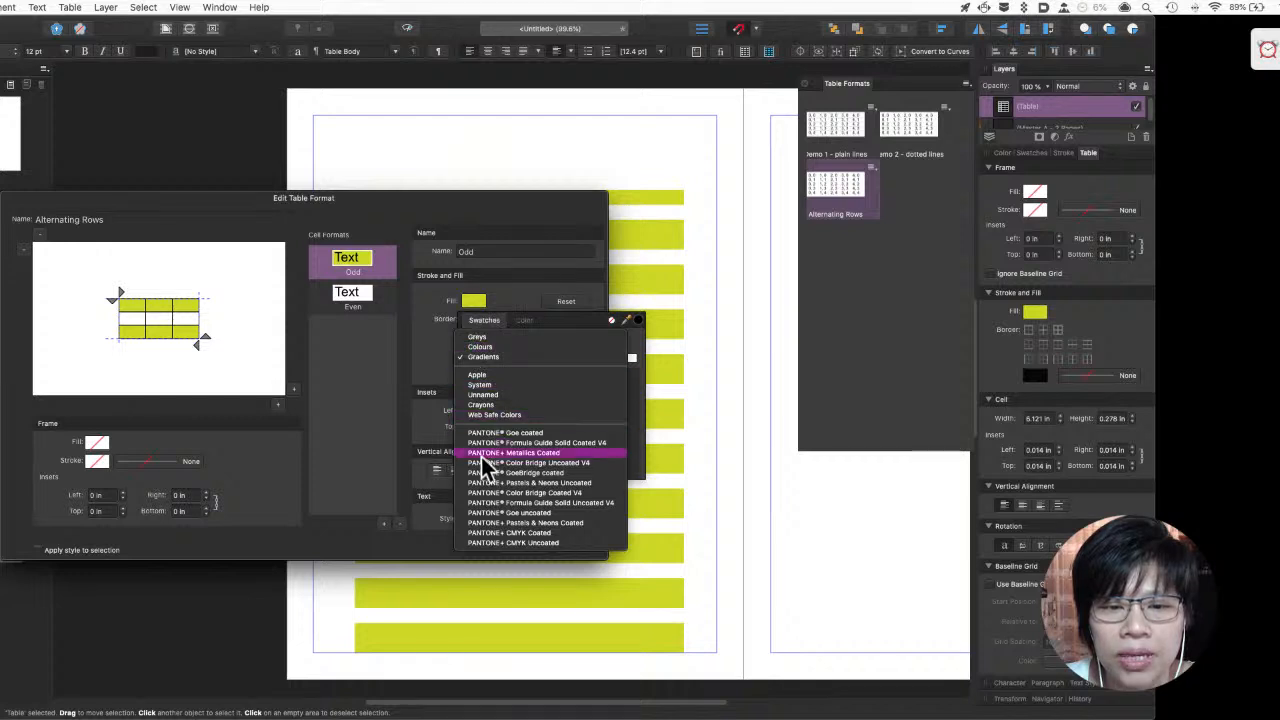
click(490, 415)
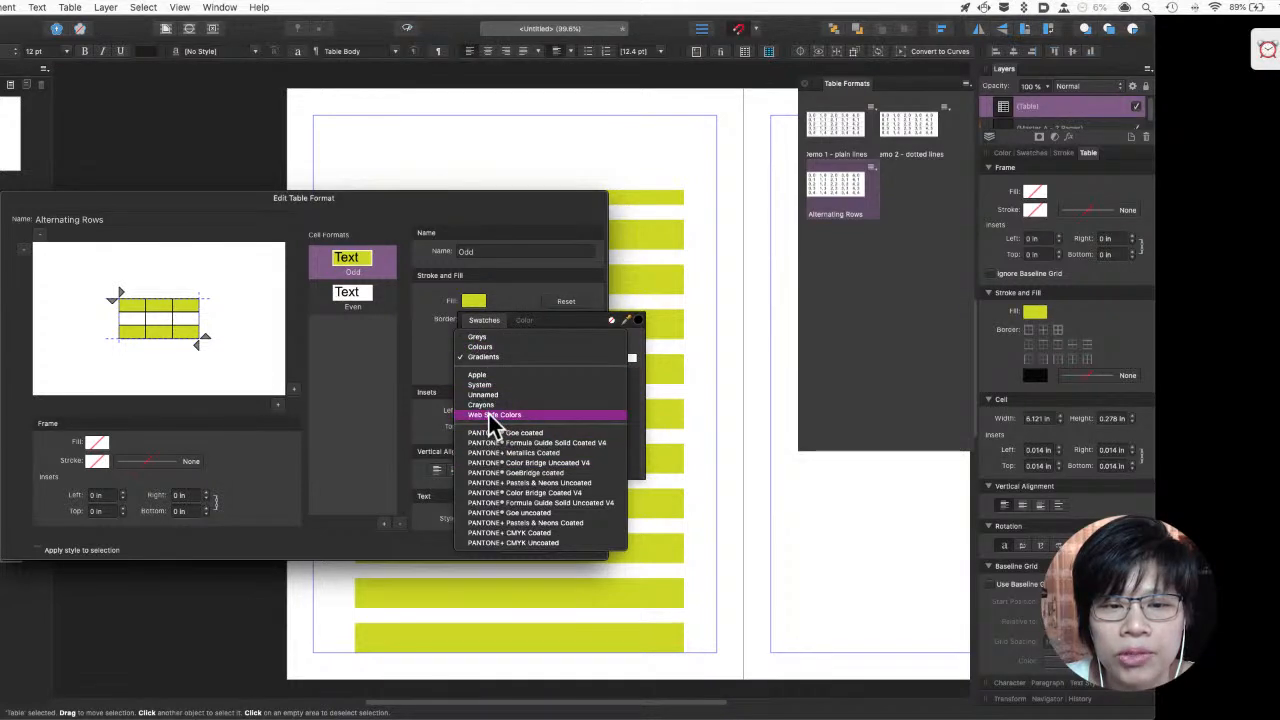
click(518, 373)
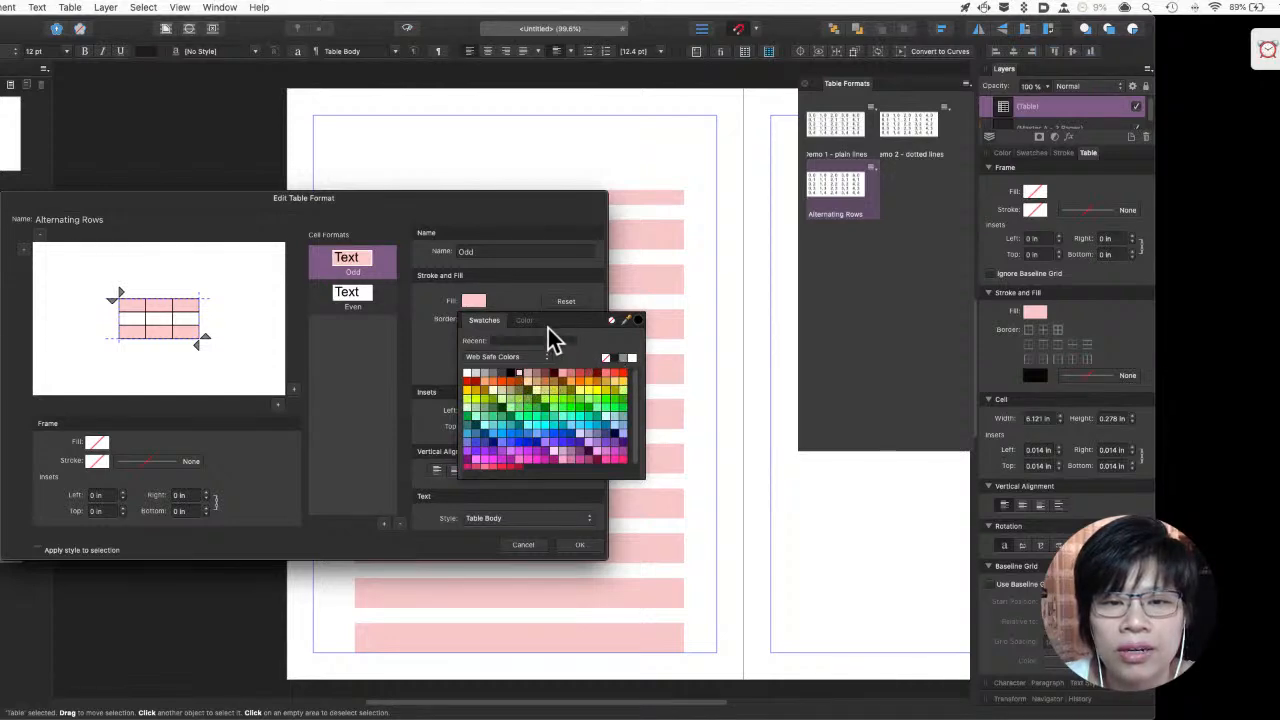
Lighten the Odd cell fill to a very pale pink with H 0 and S 100, and save the format
click(525, 321)
mouse_move(525, 445)
mouse_down()
mouse_move(546, 440)
mouse_move(541, 451)
mouse_up()
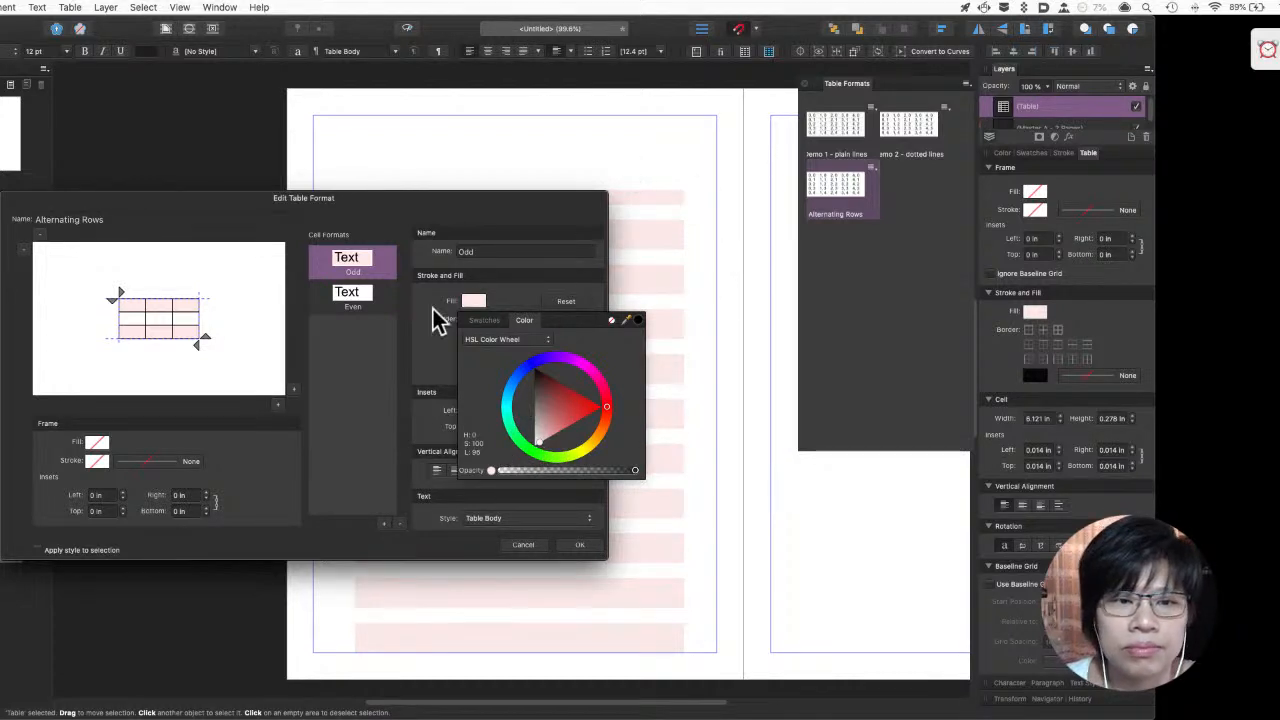
click(344, 366)
click(581, 546)
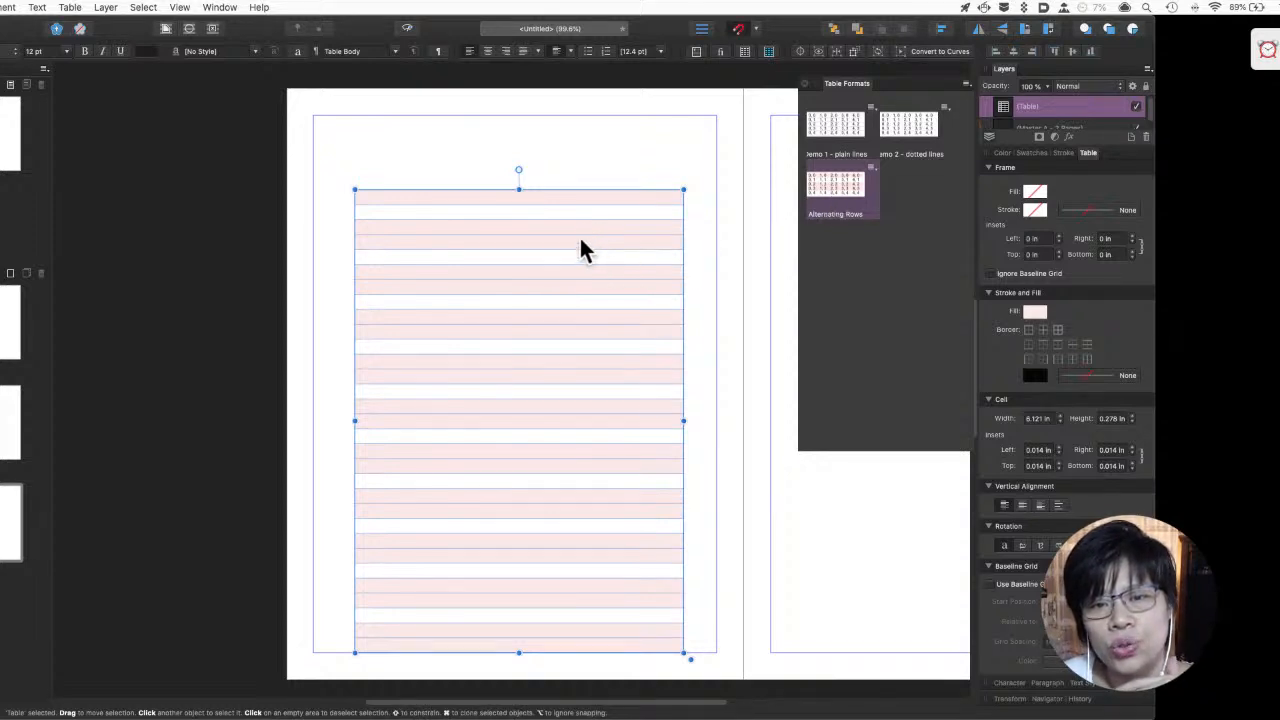
Edit the "Alternating Rows" format so its repeating row section starts at the second row instead of the first, and save the format
double_click(836, 198)
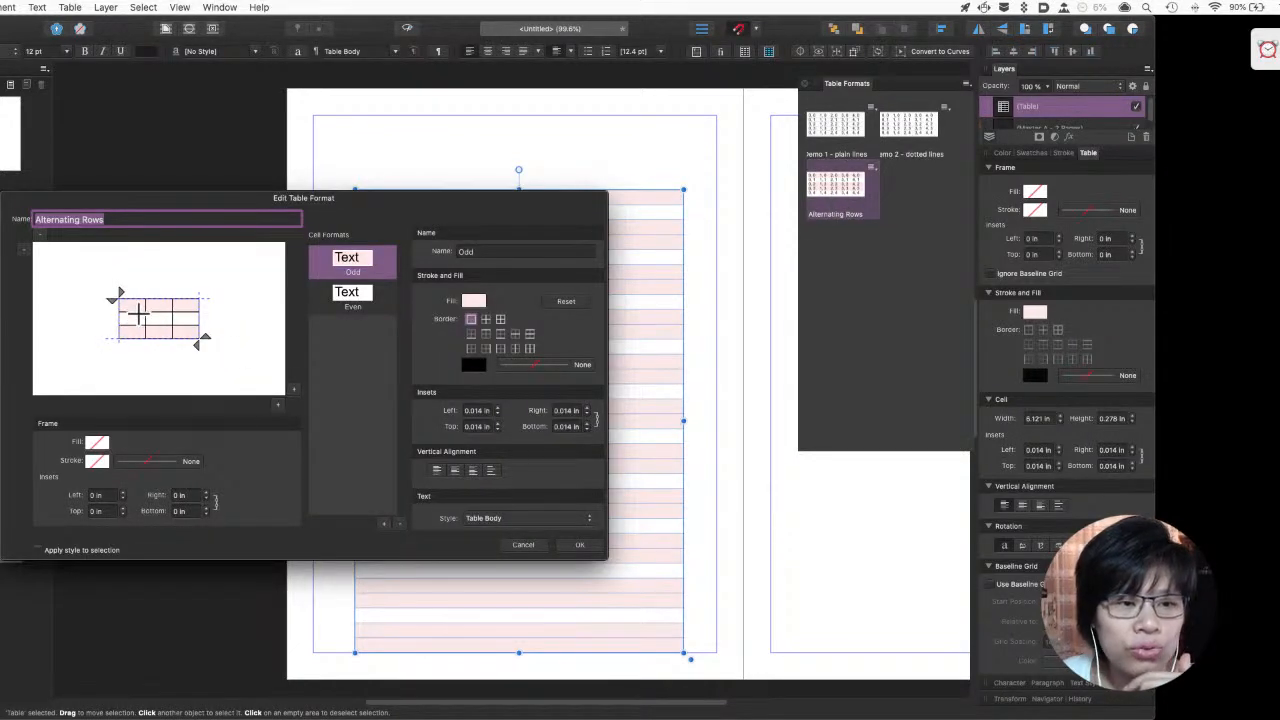
click(137, 343)
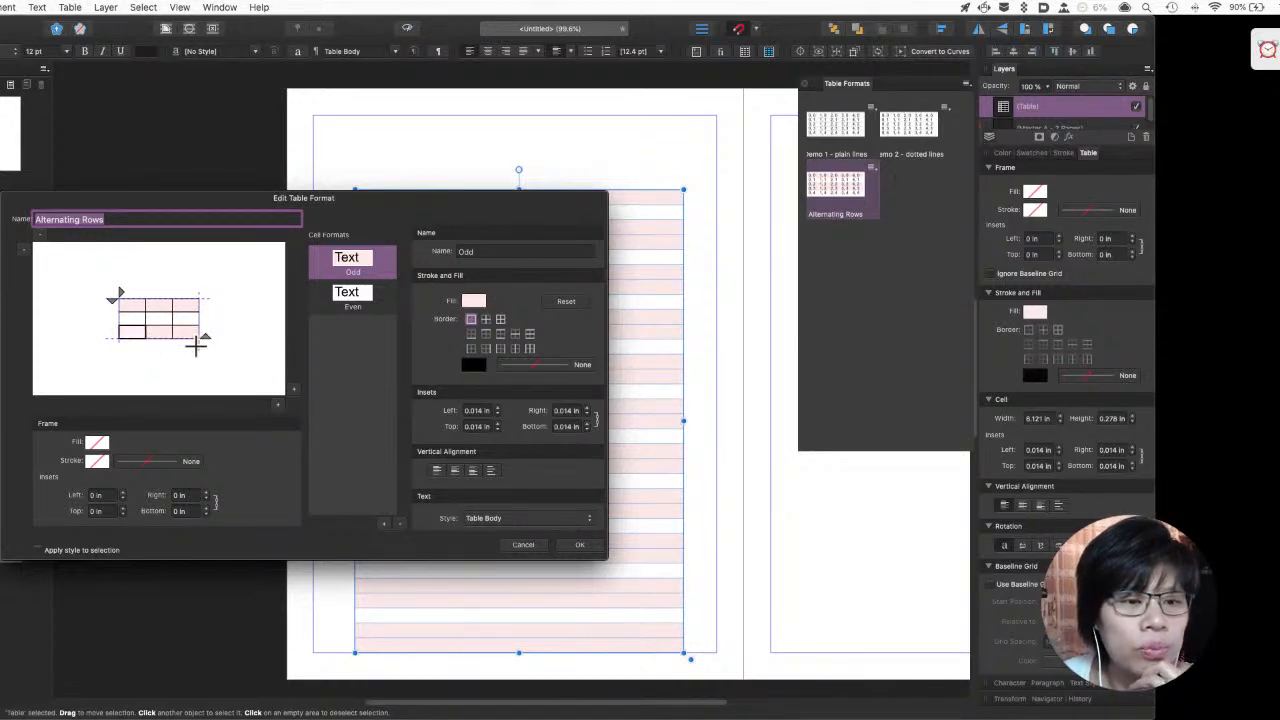
click(114, 309)
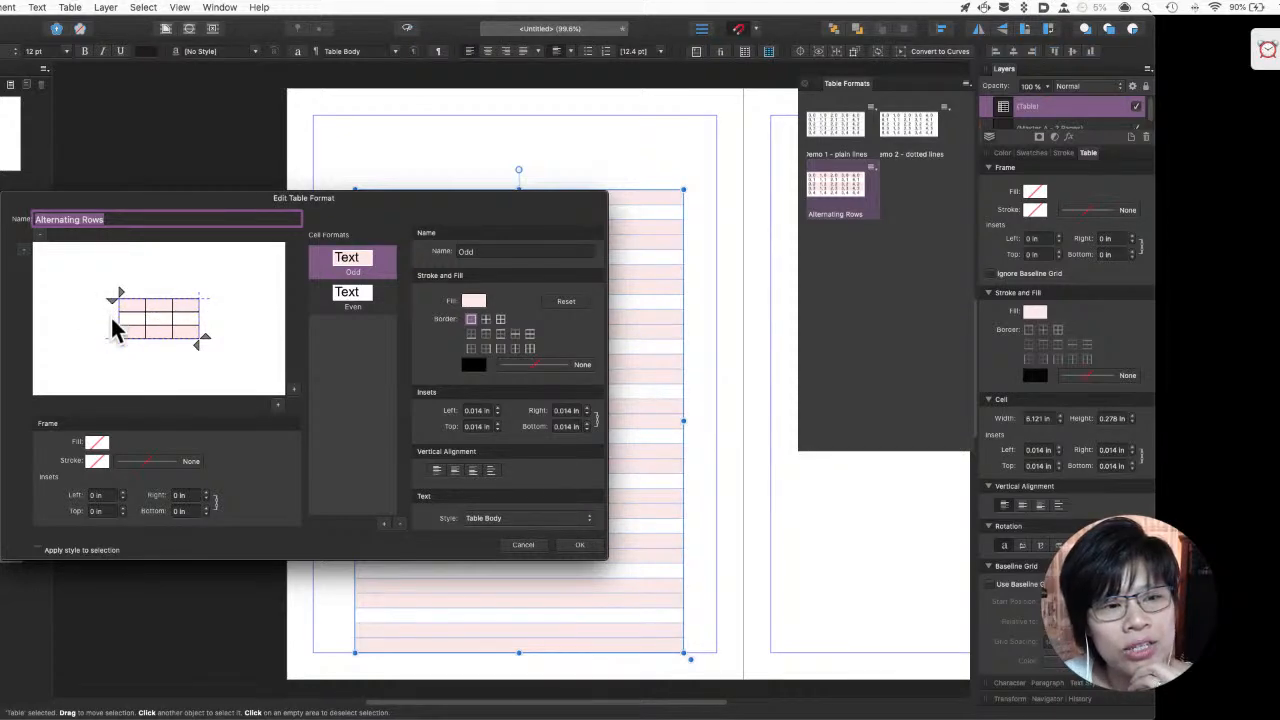
drag(114, 303, 117, 314)
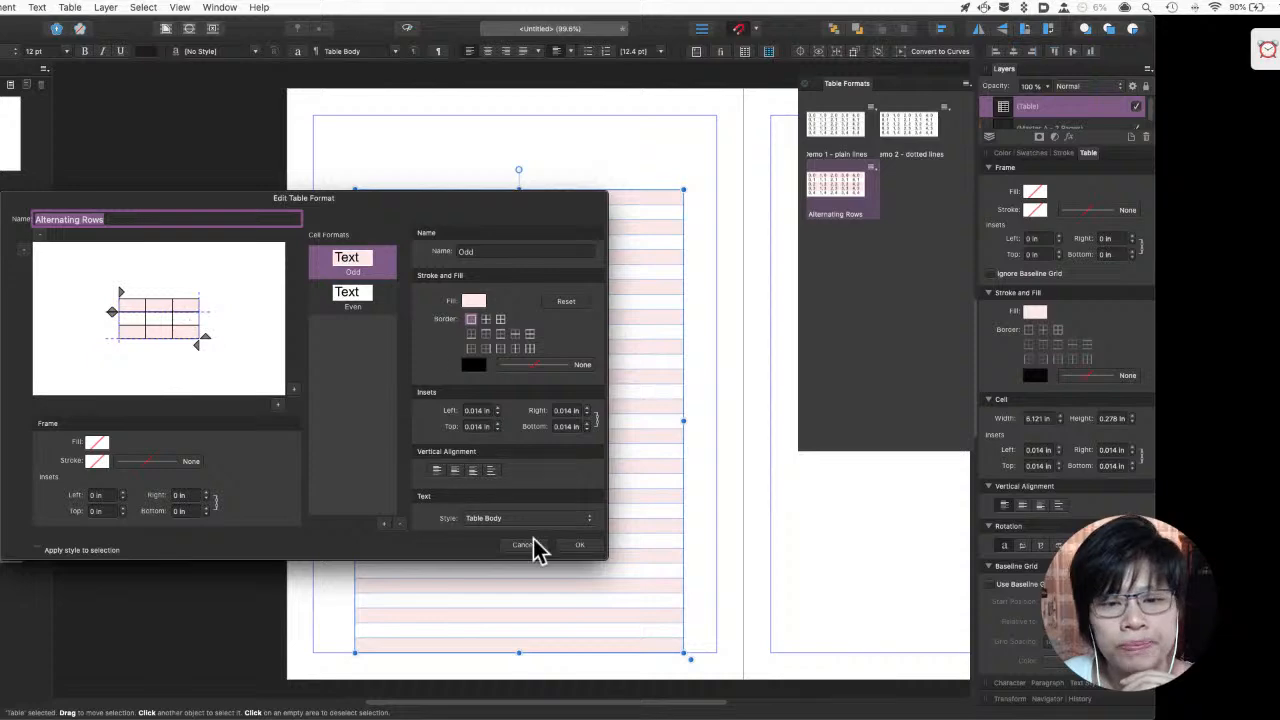
click(579, 546)
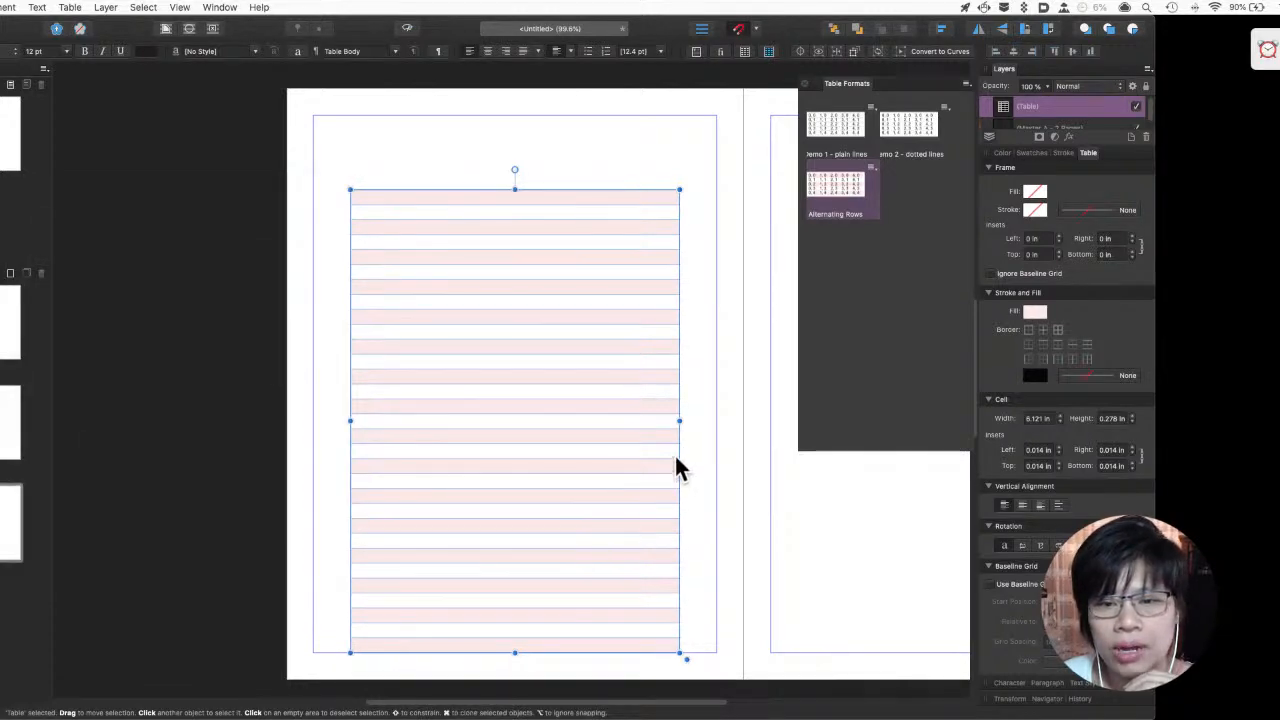
Centre the pink-striped table horizontally between the page margins, widen it evenly on both sides to about 6.326 in, and deselect it
drag(630, 472, 630, 468)
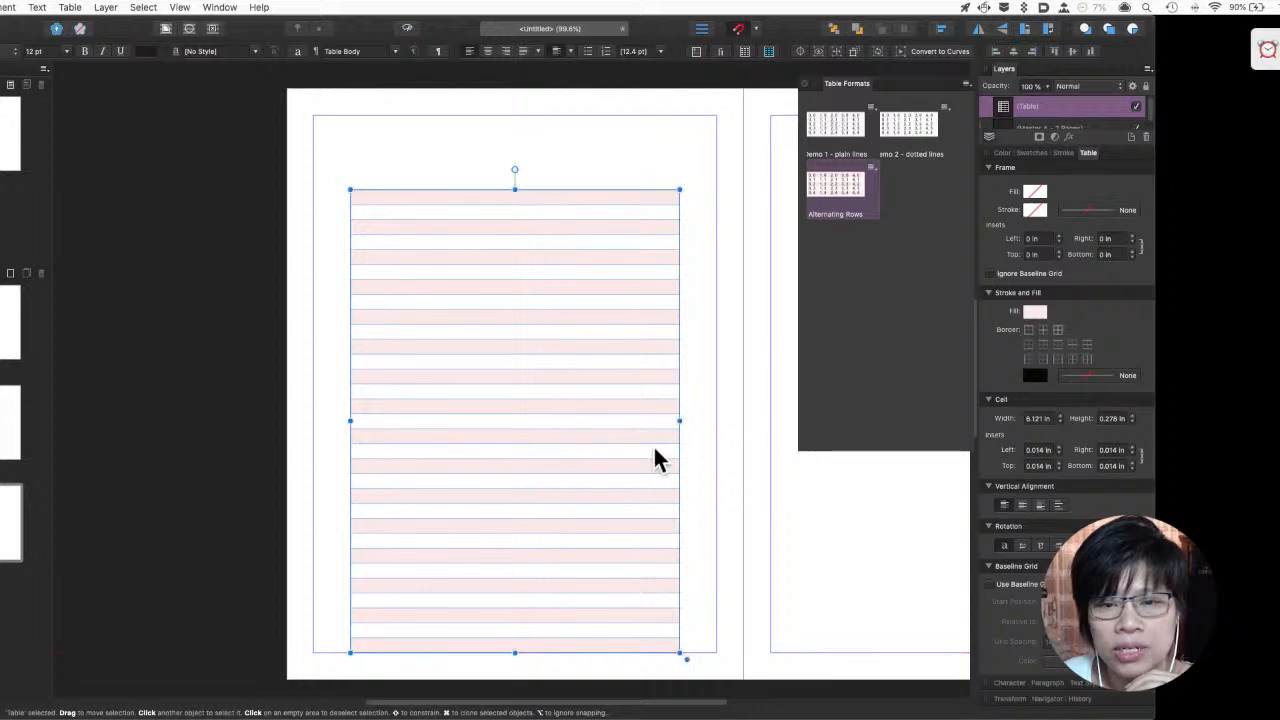
drag(679, 421, 620, 440)
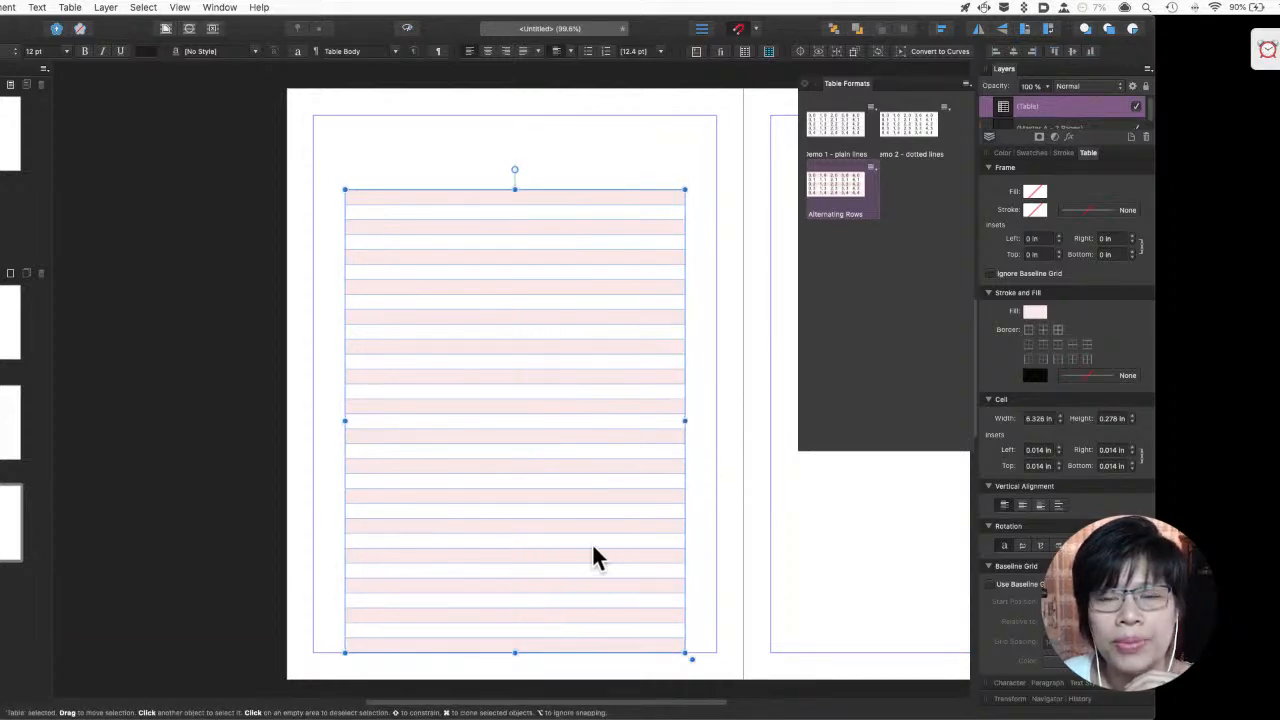
click(697, 519)
mouse_move(640, 717)
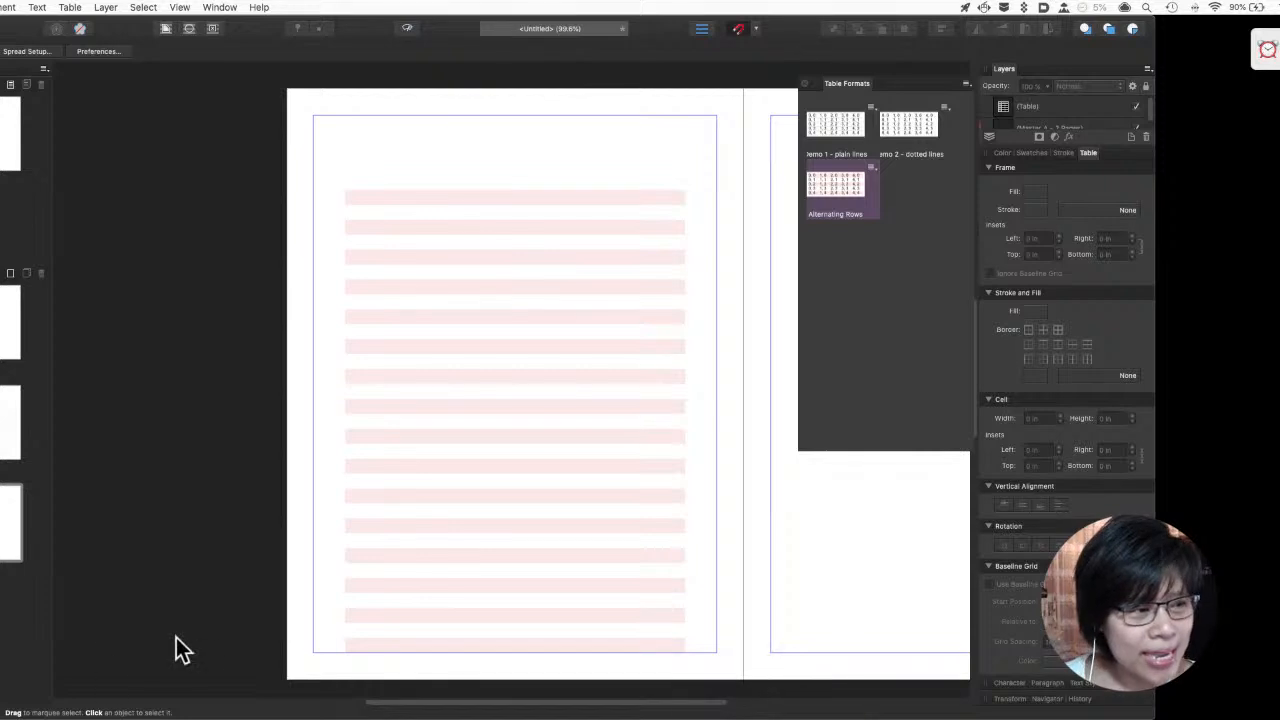
click(514, 500)
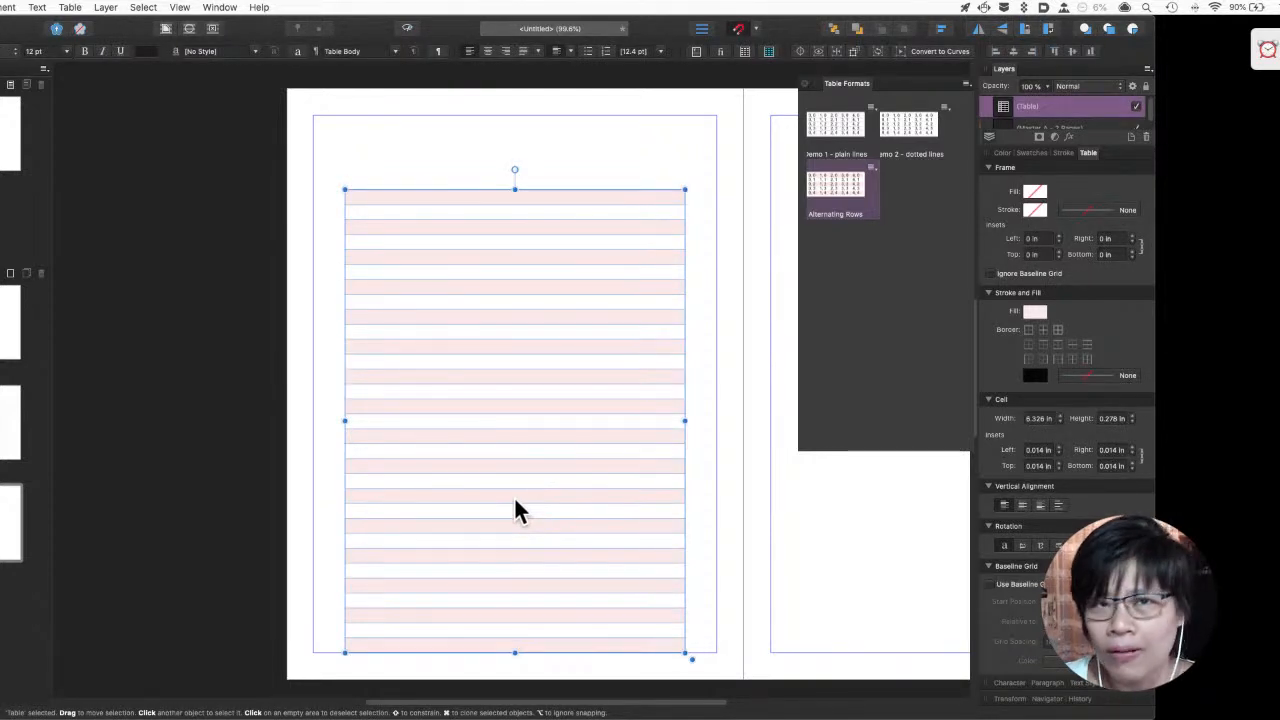
click(167, 543)
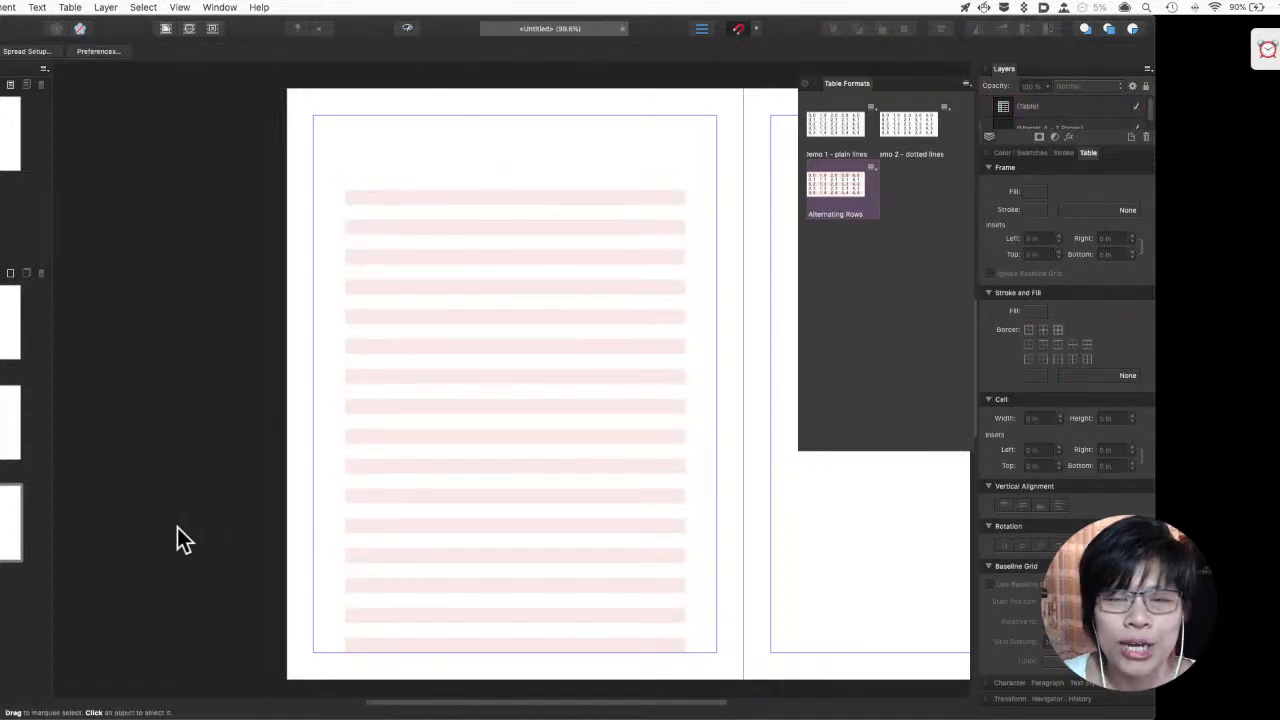